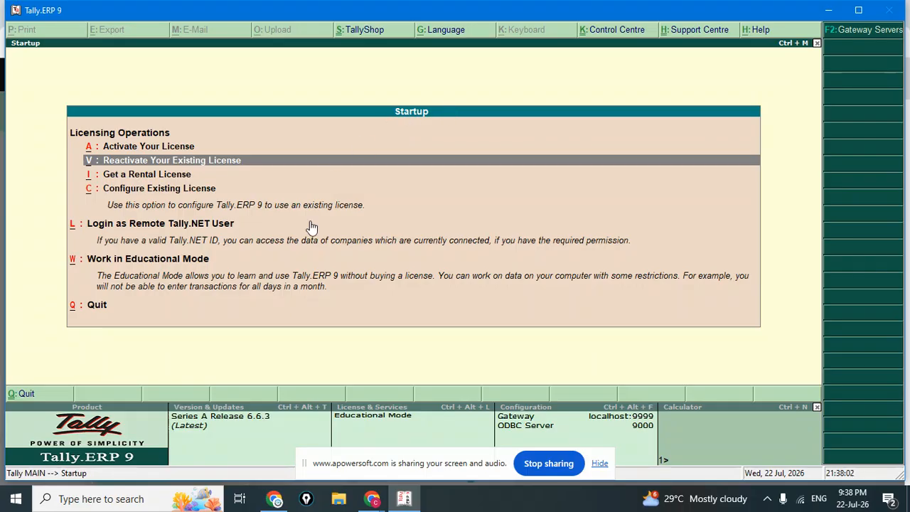
Start Tally in Educational Mode and move to Create Company in the Company Info. menu.
key("Up")
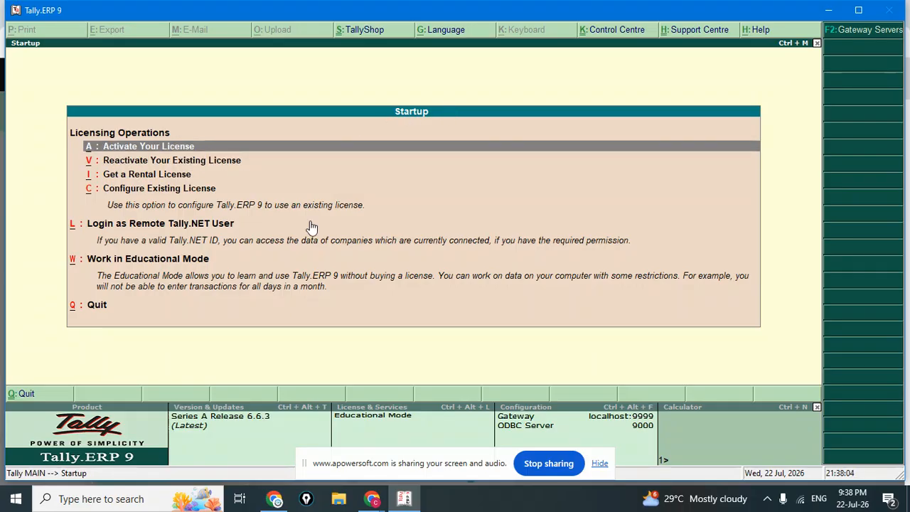
key("Down")
key("Down")
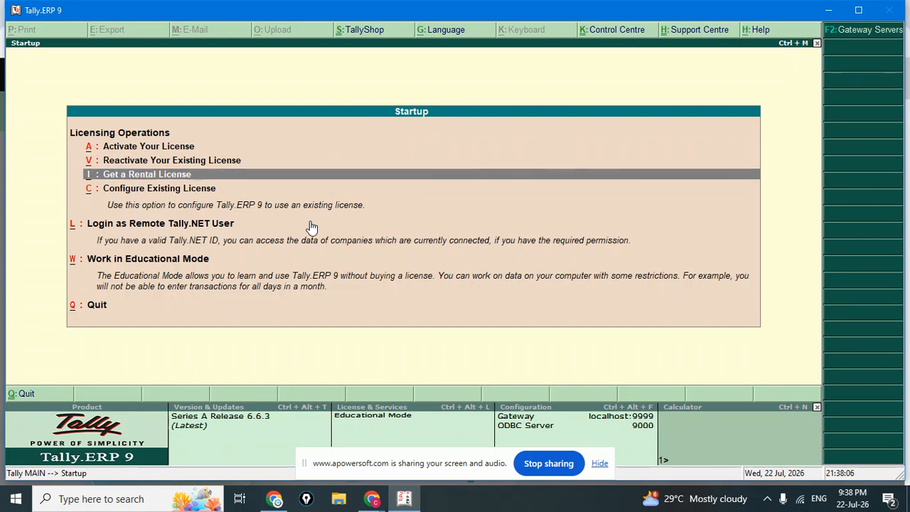
key("Down")
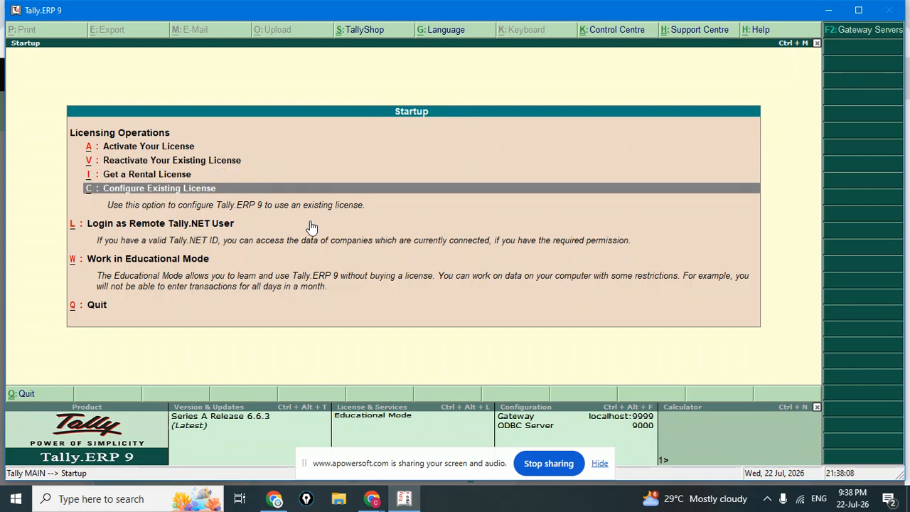
key("Down")
key("Down")
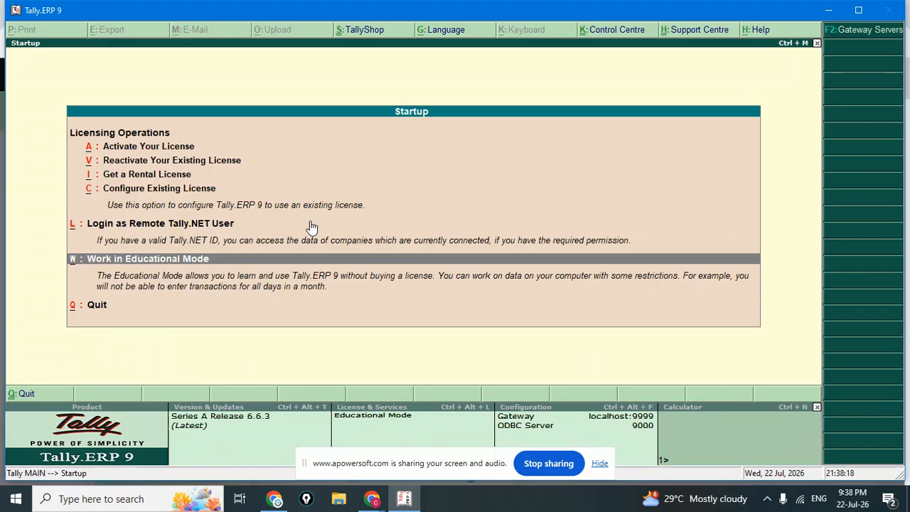
key("Return")
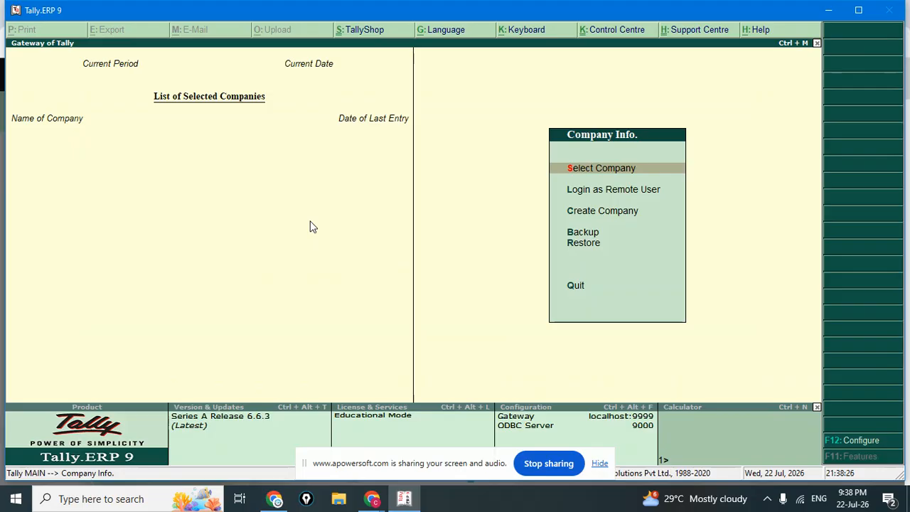
key("Down")
key("Down")
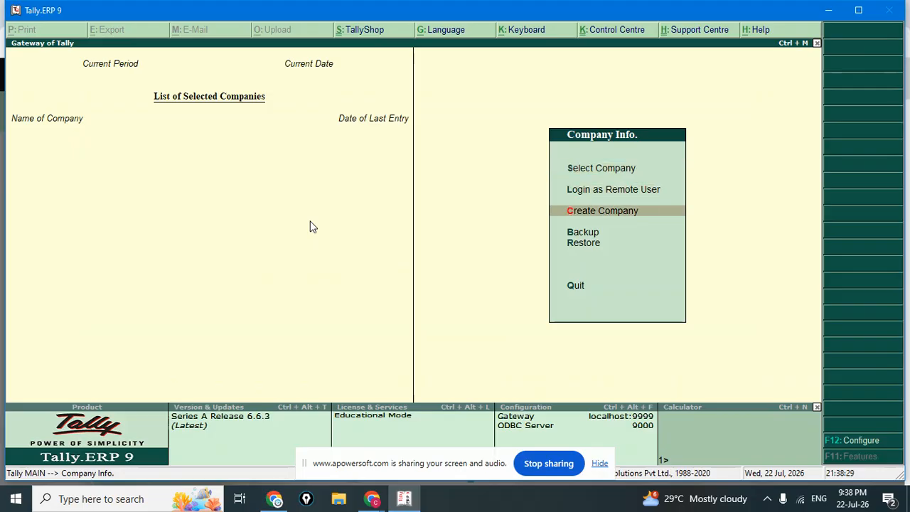
Start a new company named MNT Pvt Ltd and keep the pre-filled mailing name.
key("Return")
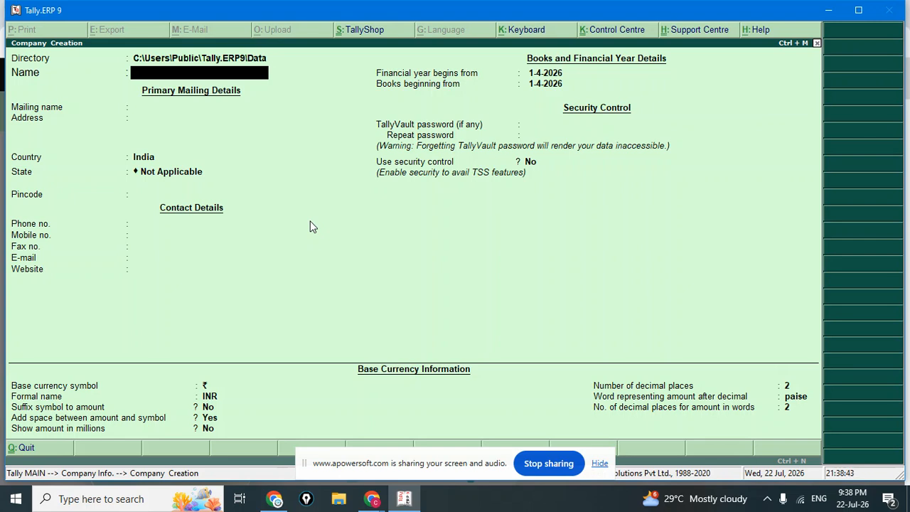
type("MNT Pvt Lt")
key("BackSpace")
type("m")
key("BackSpace")
type("td")
key("Return")
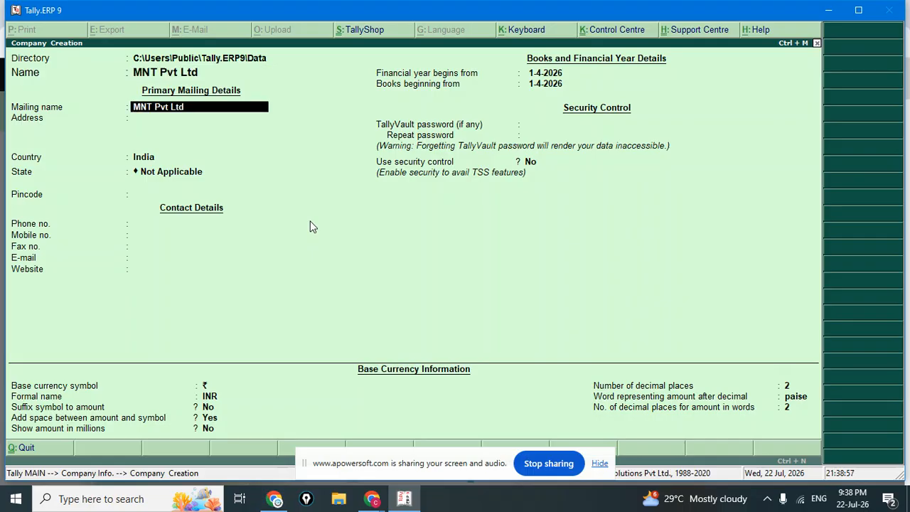
key("Return")
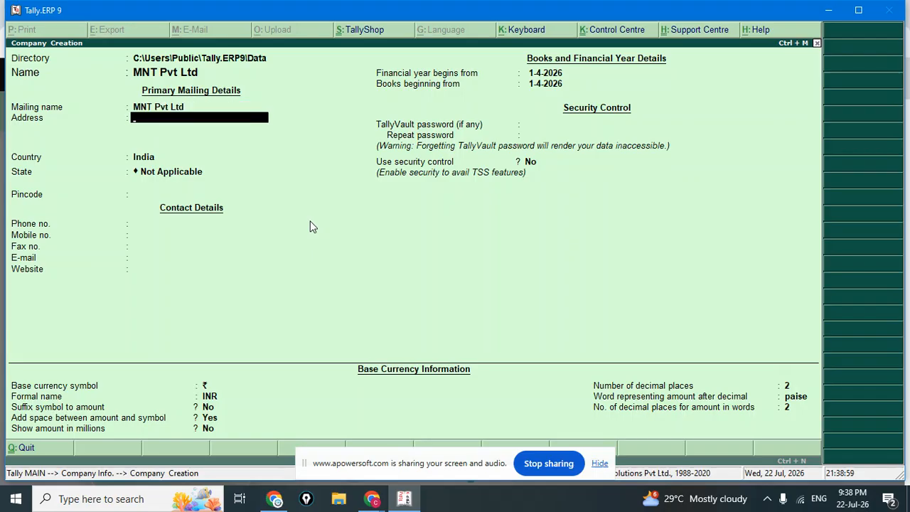
Enter the company's two address lines.
type("Zakhl BIGHA")
key("BackSpace")
key("BackSpace")
key("BackSpace")
type("igha")
key("Return")
type("Dehri On Sone")
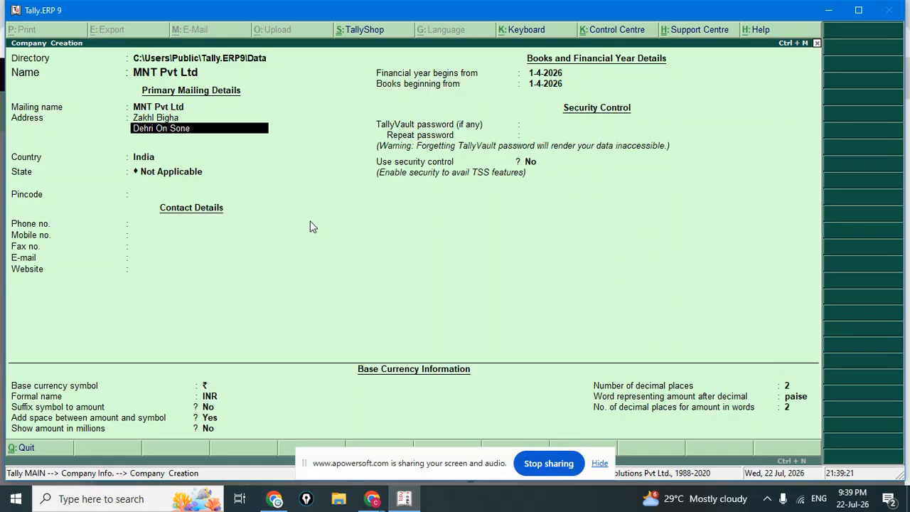
key("Return")
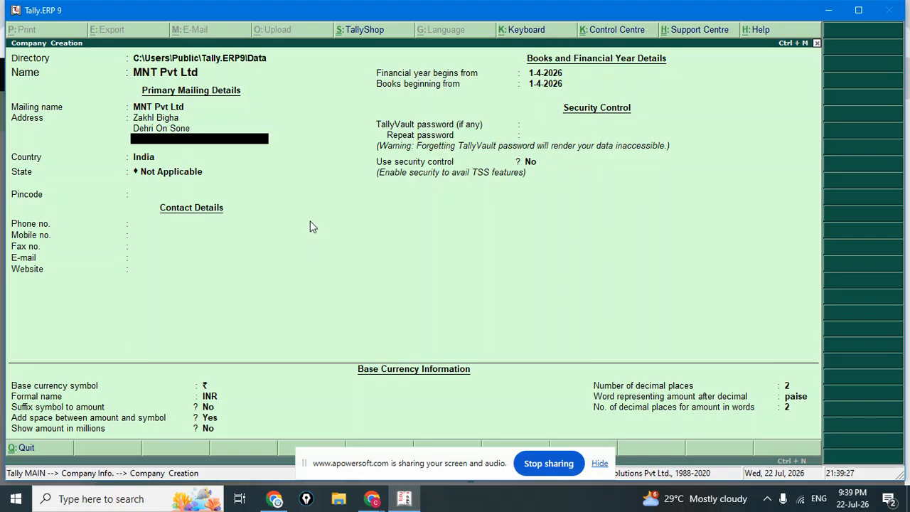
Keep India as the country, choose Bihar as the state, and enter the pincode.
key("Return")
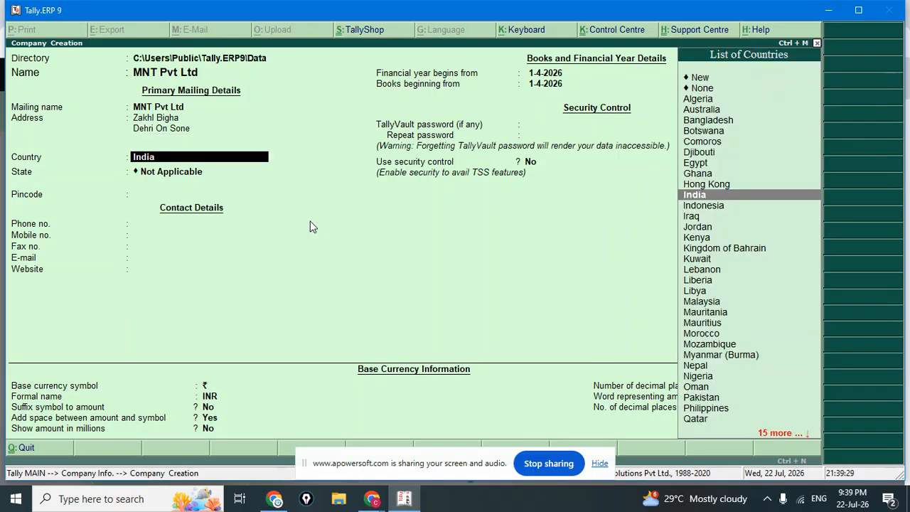
key("Return")
type("bi")
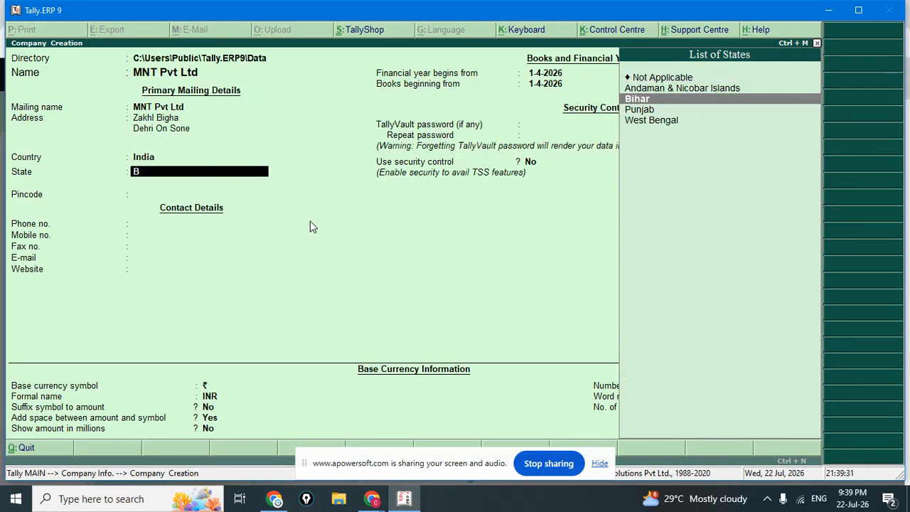
key("Return")
type("82130")
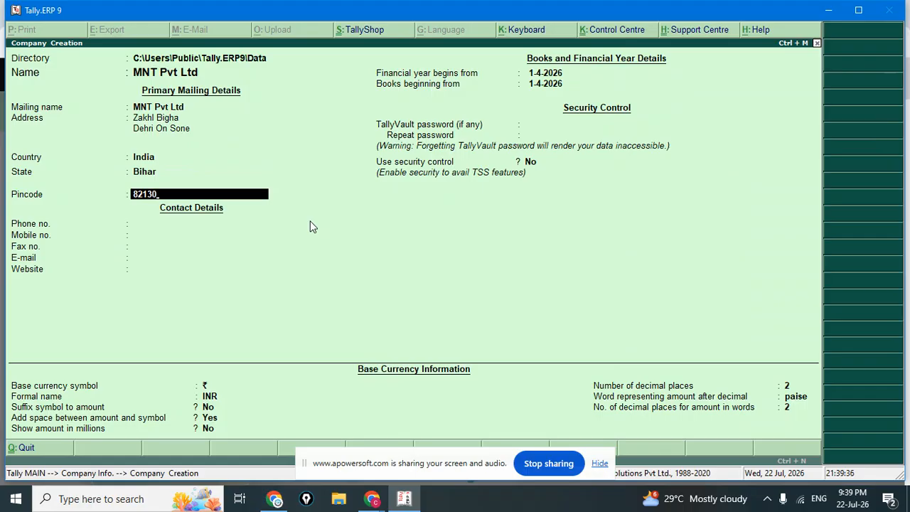
key("BackSpace")
type("05")
key("Return")
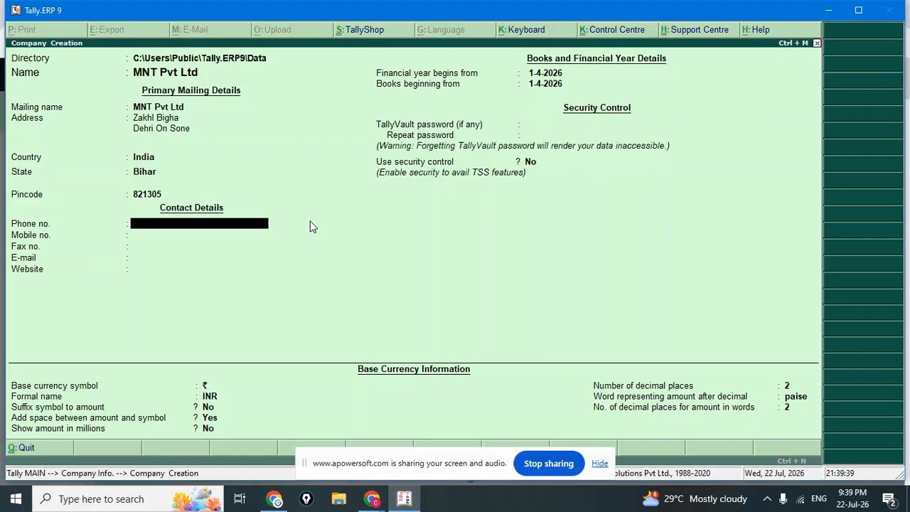
key("Return")
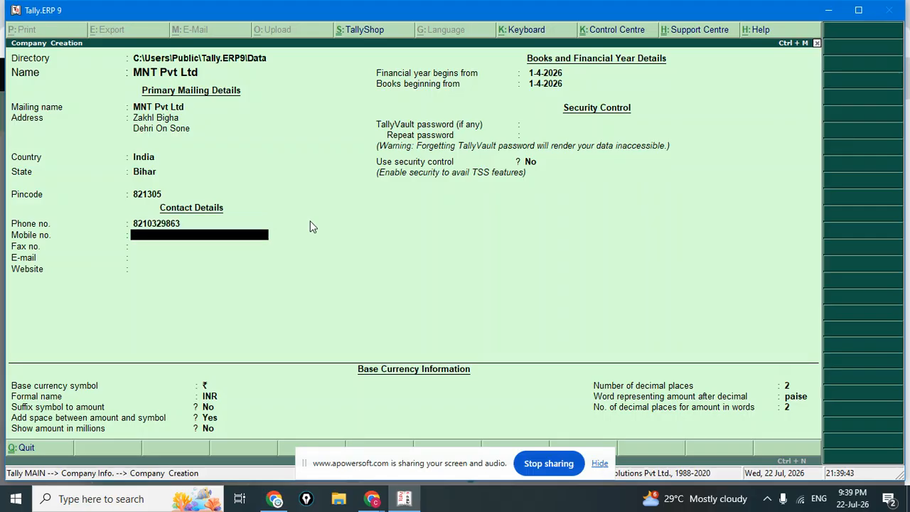
key("BackSpace")
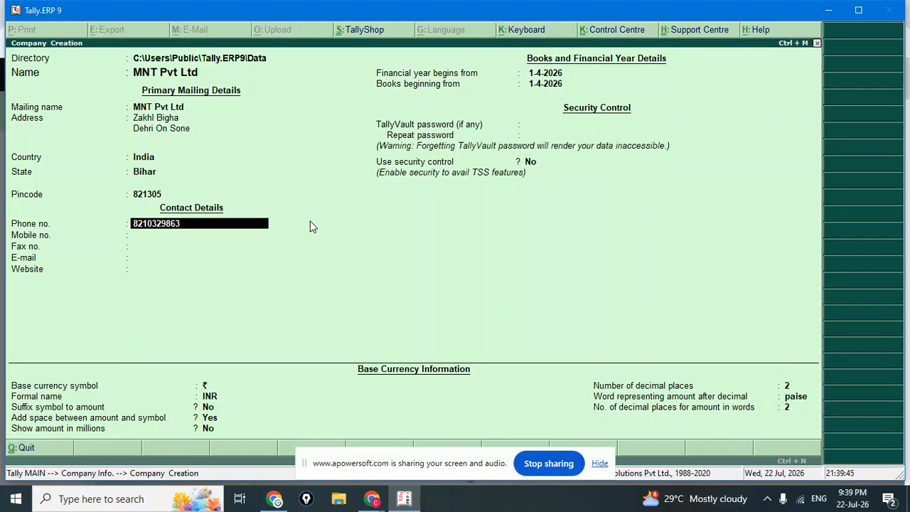
key("BackSpace")
key("Return")
key("Return")
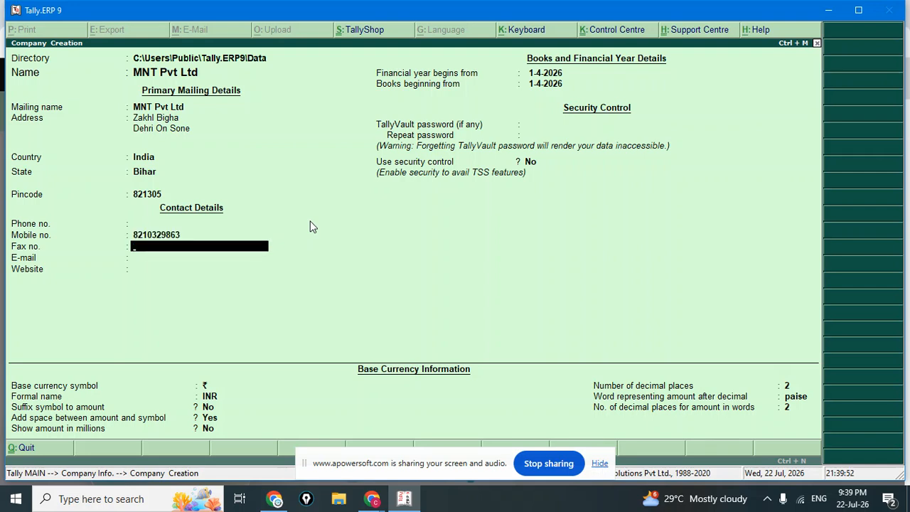
type("DAYB04")
key("Return")
key("Return")
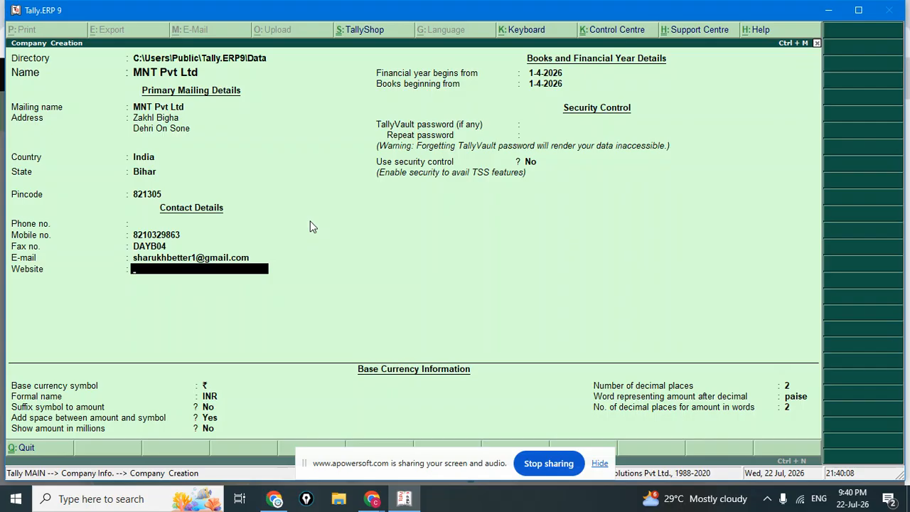
type("www.mnt.com")
Keep 1-4-2026 as financial year and books start, with no TallyVault password or security control.
key("Return")
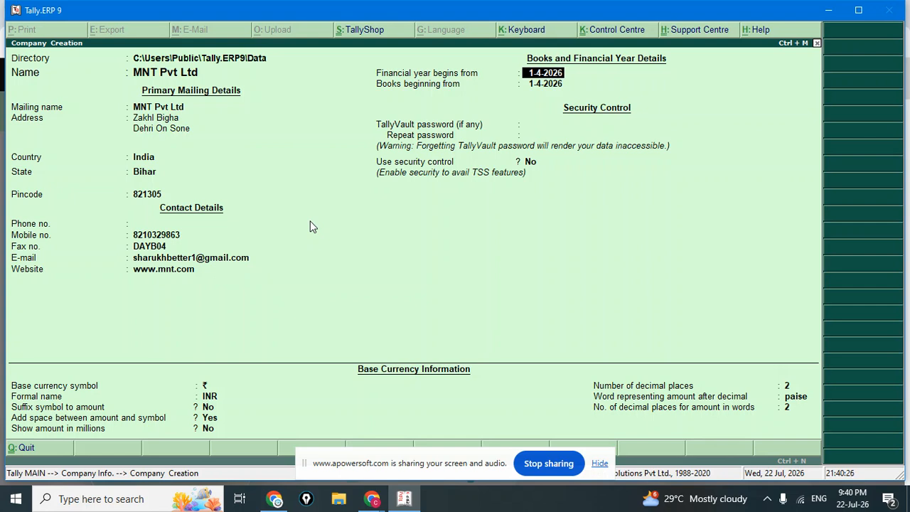
key("Return")
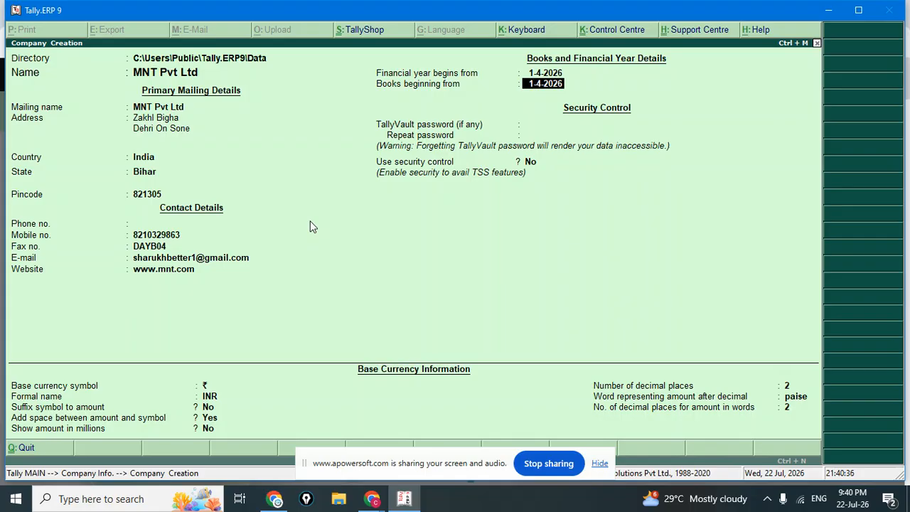
key("Return")
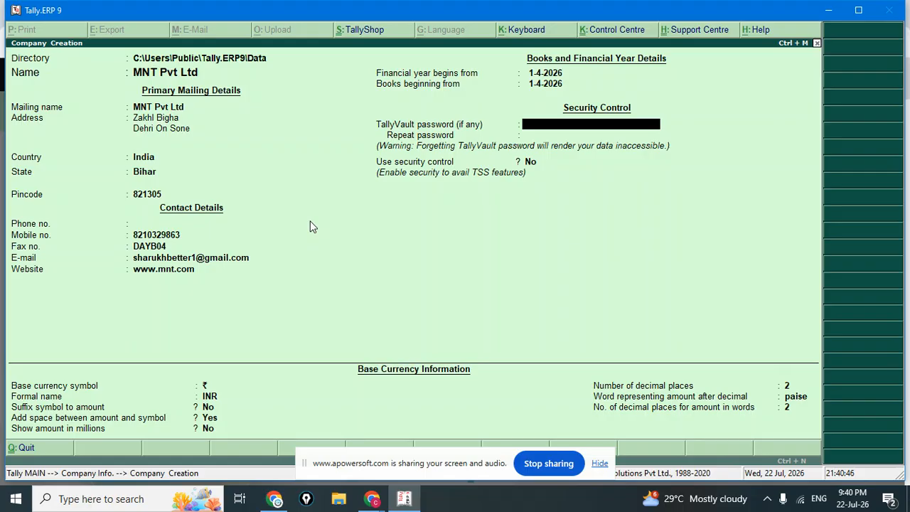
key("Return")
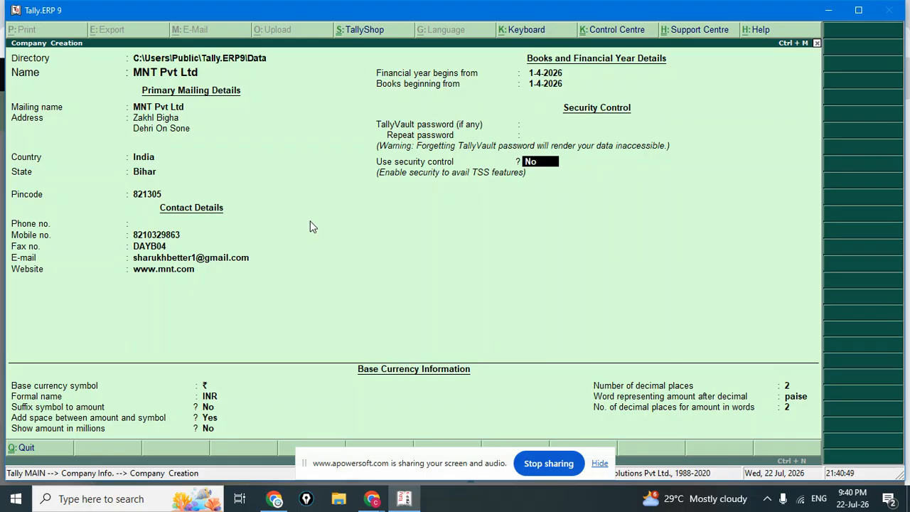
key("Return")
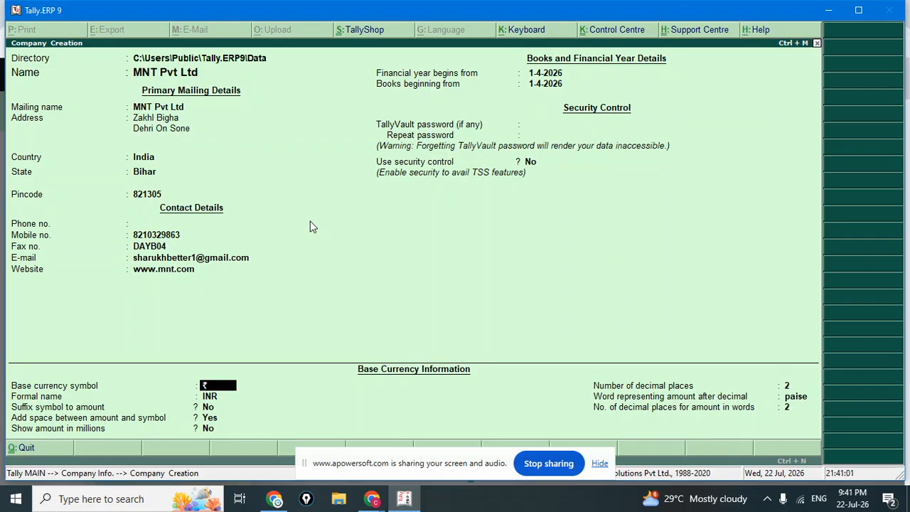
Keep the default ₹/INR base currency settings and accept the MNT Pvt Ltd company.
key("Return")
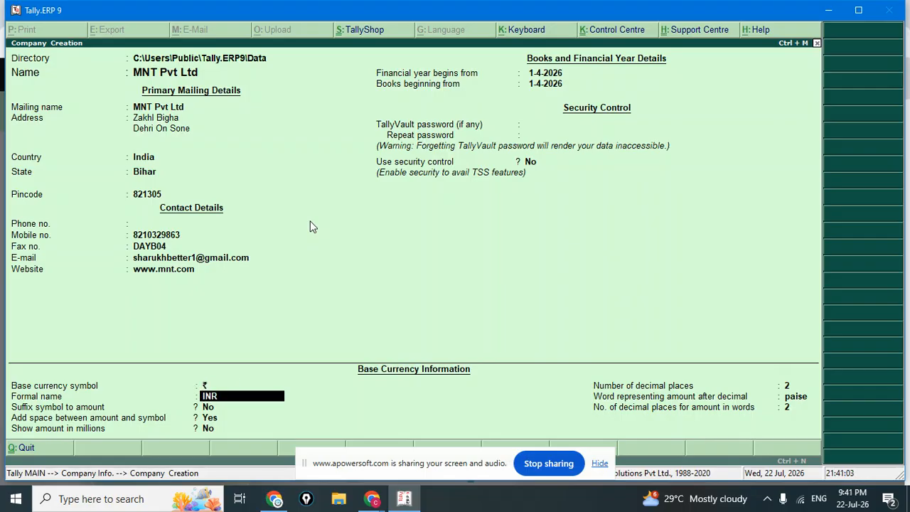
key("Return")
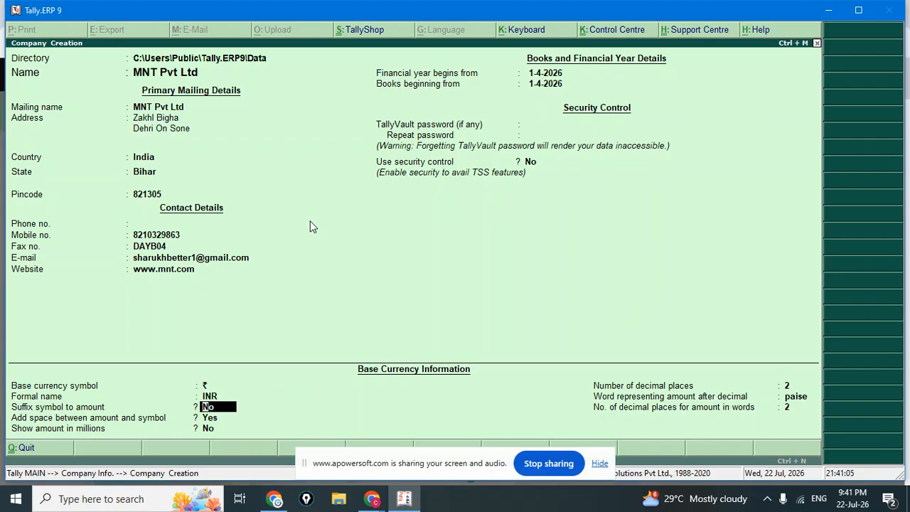
key("Return")
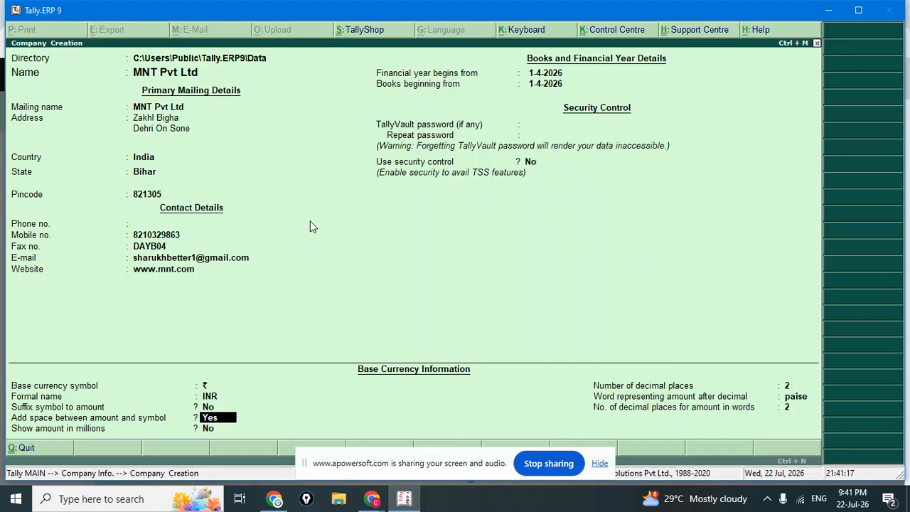
key("Return")
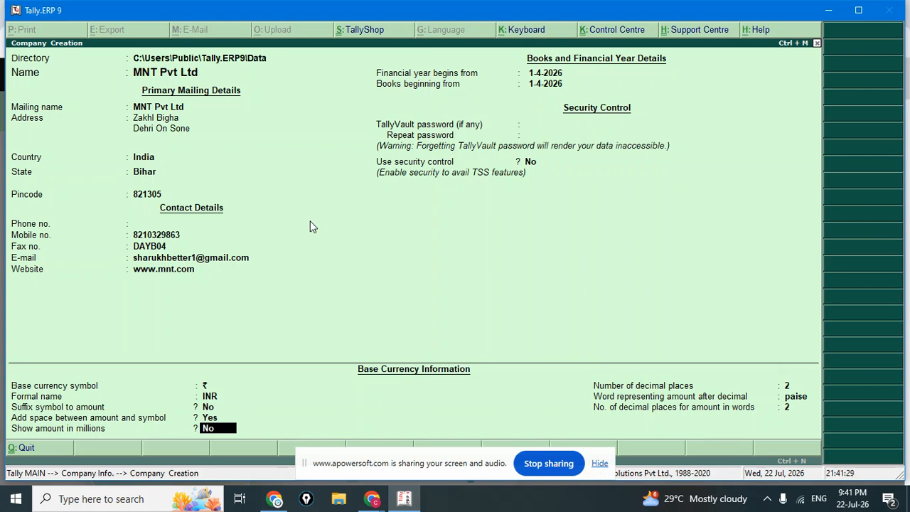
key("Return")
key("Return")
key("Return")
key("Return")
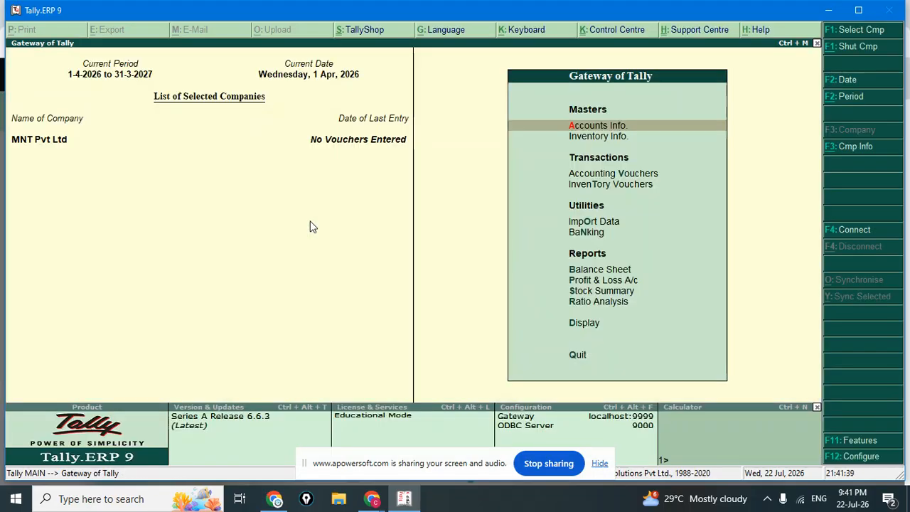
key("Down")
key("Down")
key("Down")
key("Down")
key("Down")
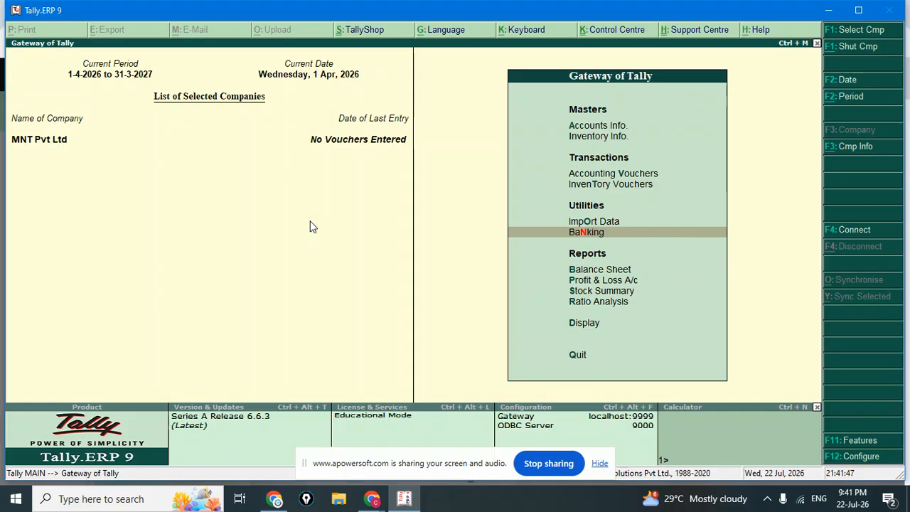
key("Down")
key("Down")
key("Down")
key("Down")
key("Down")
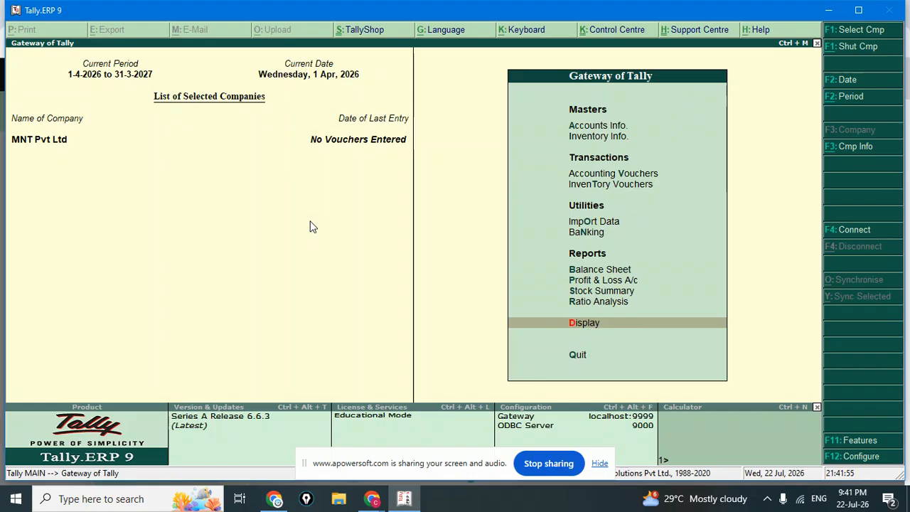
key("Return")
key("Down")
key("Up")
key("Down")
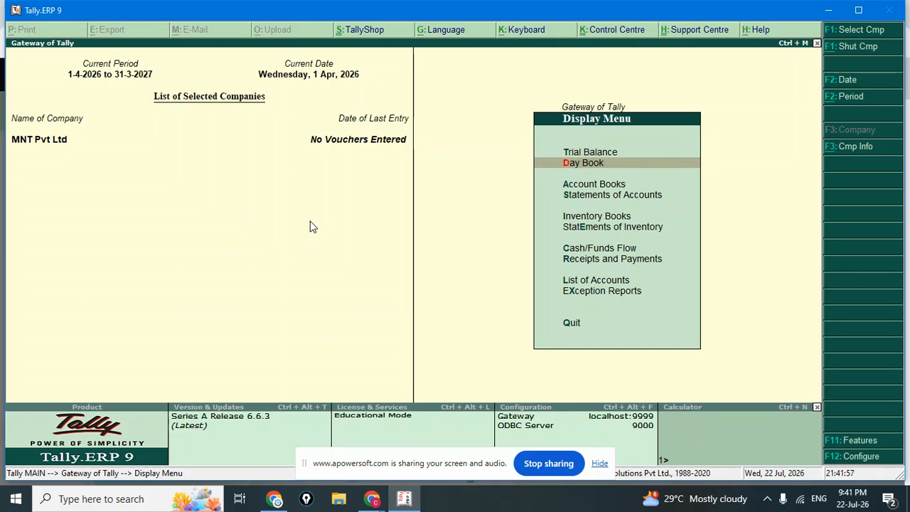
key("Return")
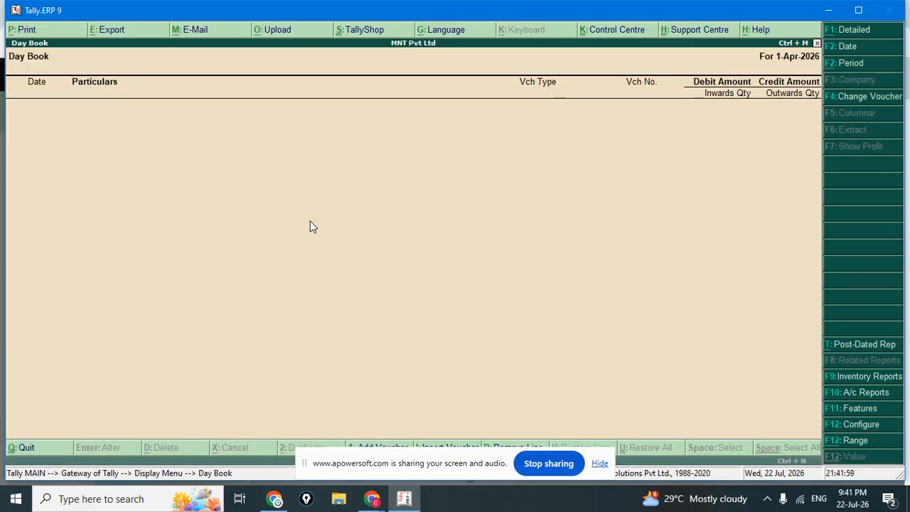
key("Escape")
key("Up")
key("Return")
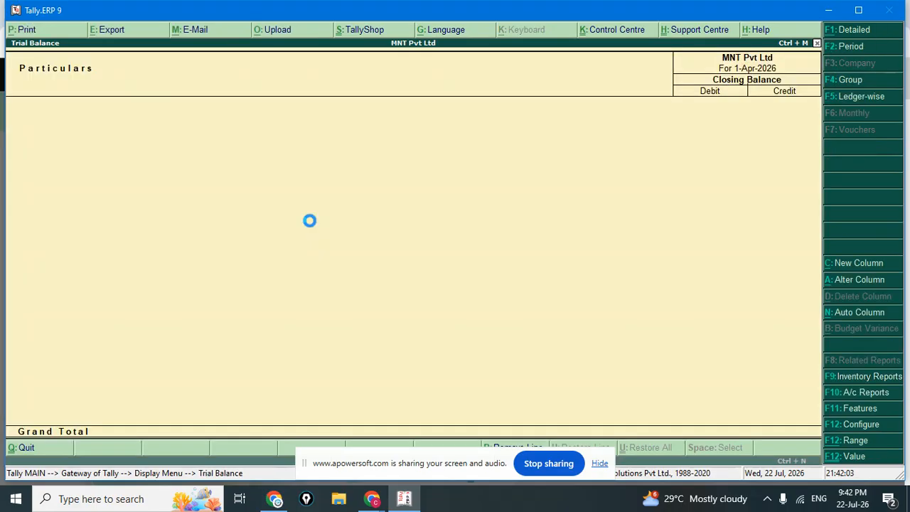
key("Escape")
key("Escape")
key("Up")
key("Up")
key("Up")
key("Up")
key("Up")
key("Up")
key("Up")
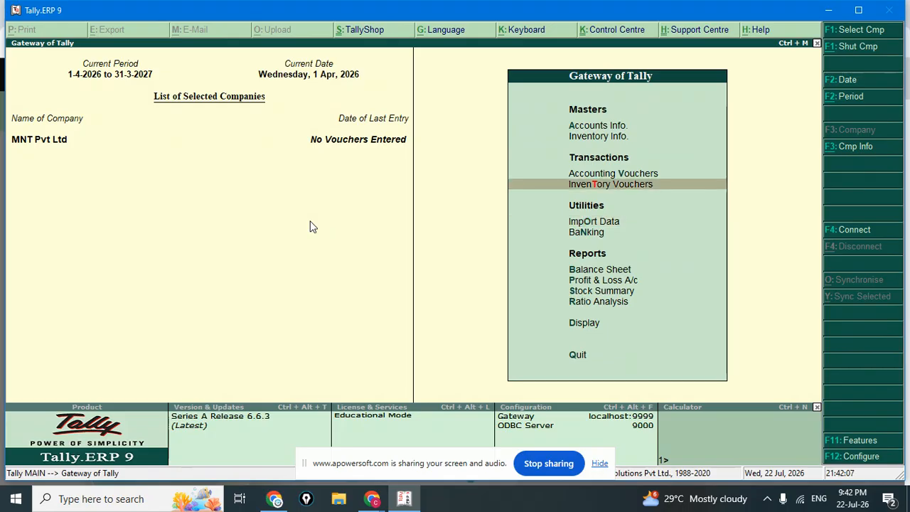
key("Up")
key("Up")
key("Up")
key("Up")
key("Down")
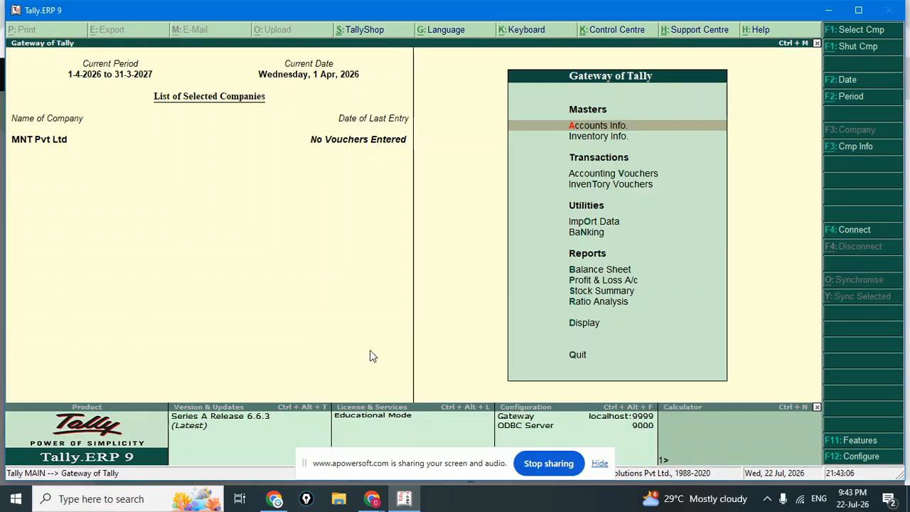
Browse the Accounts Info. masters, then go into Inventory Info. and open Voucher Types.
left_click(587, 129)
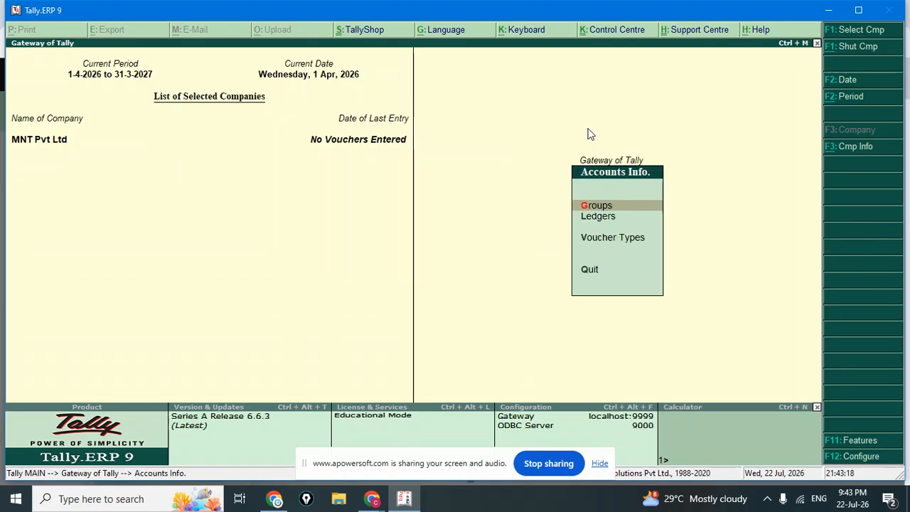
key("Down")
key("Down")
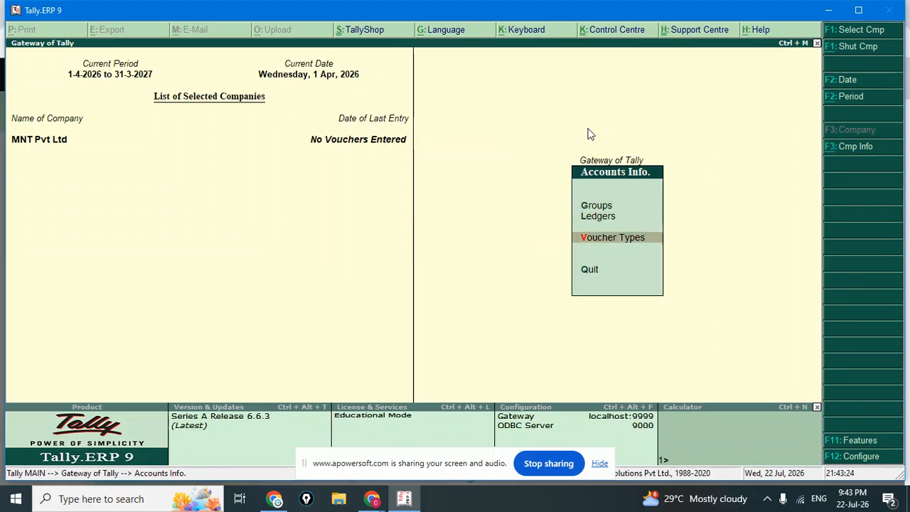
key("Escape")
key("Down")
key("Return")
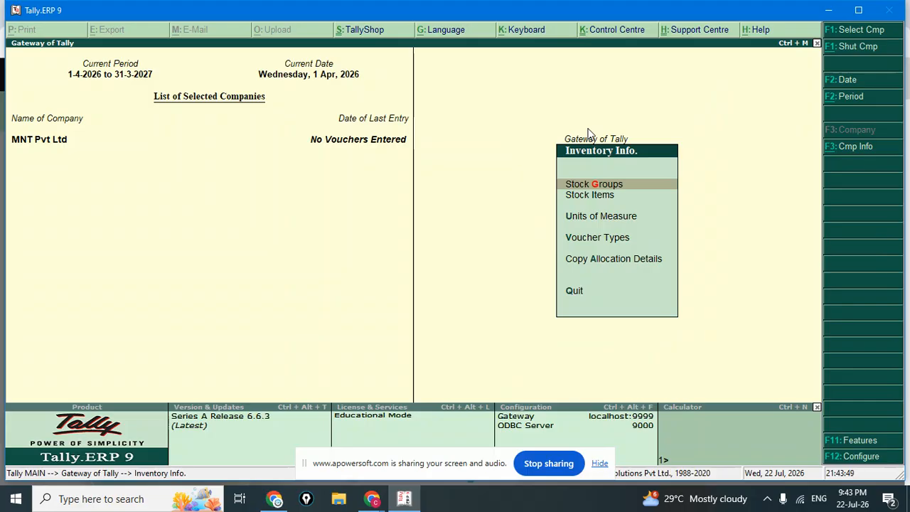
key("Down")
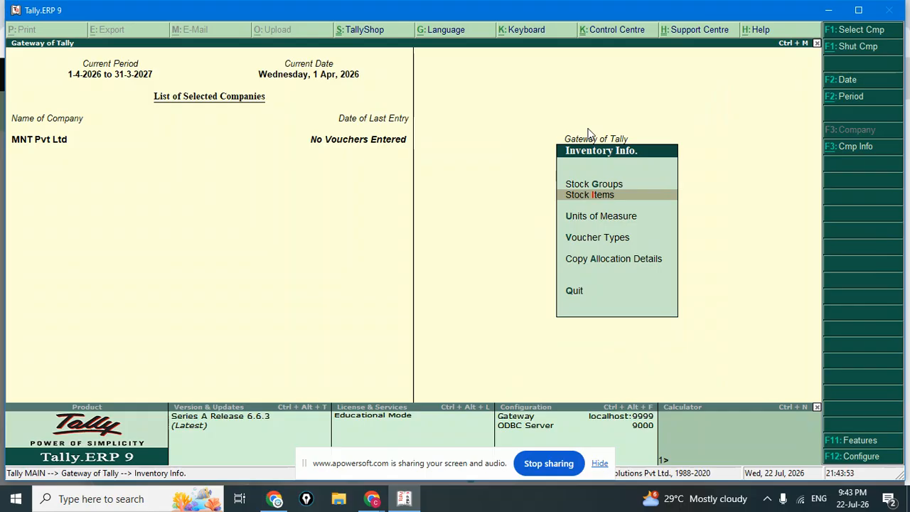
key("Down")
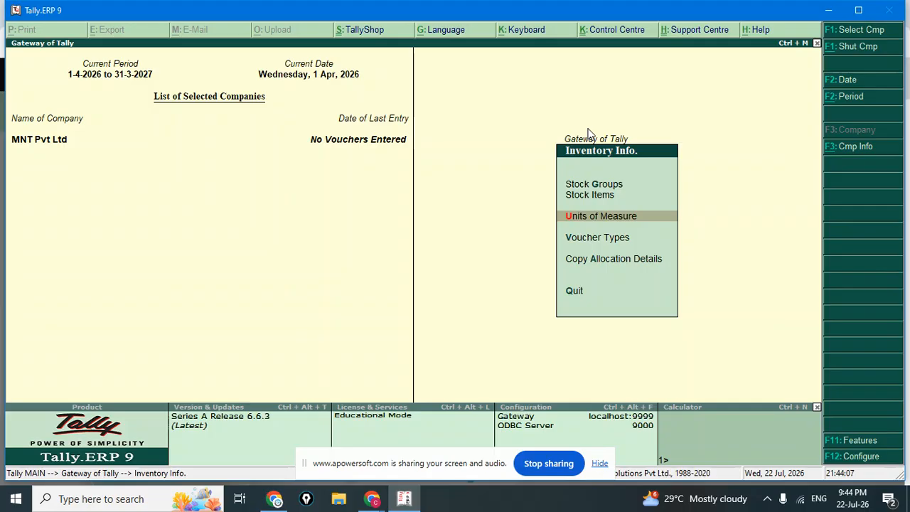
key("Down")
key("Return")
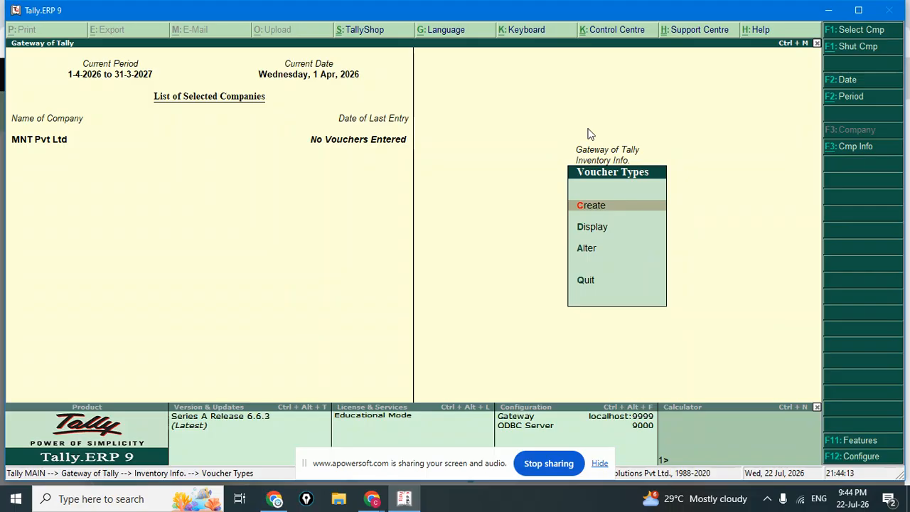
Display the List of Voucher Types, scroll down to Purchase, and close the list.
key("Down")
key("Return")
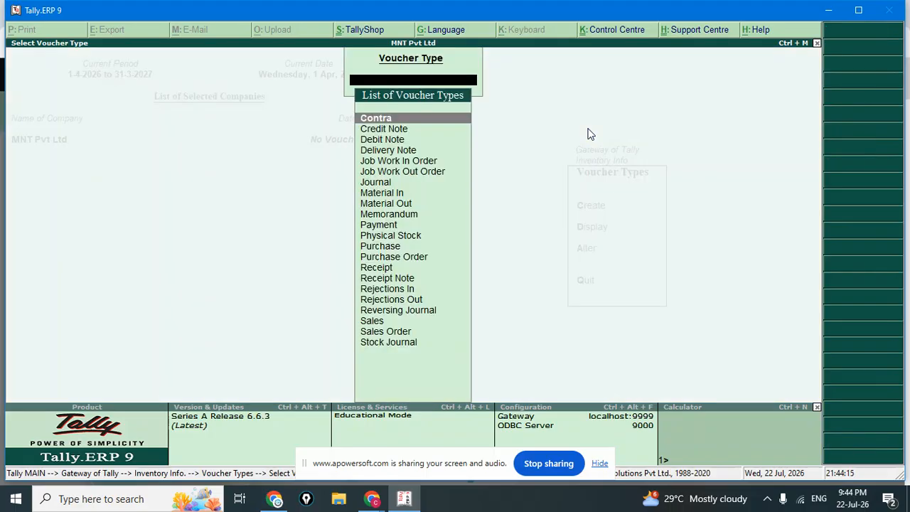
key("Down")
key("Up")
key("Down")
key("Down")
key("Down")
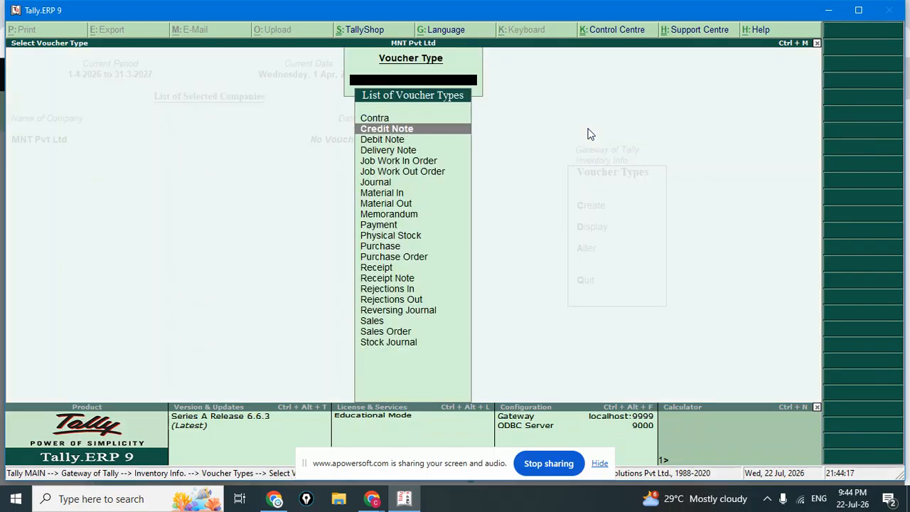
key("Down")
key("Down")
key("Down")
key("Down")
key("Down")
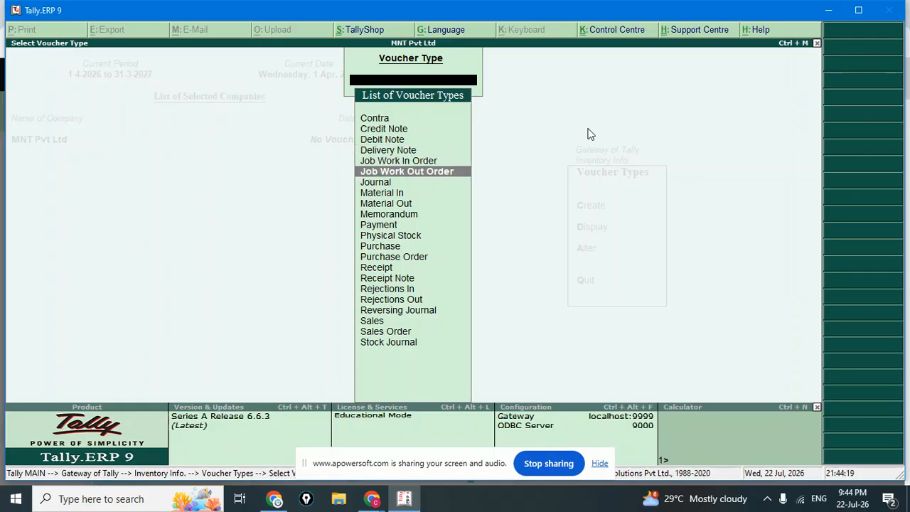
key("Down")
key("Down")
key("Down")
key("Down")
key("Escape")
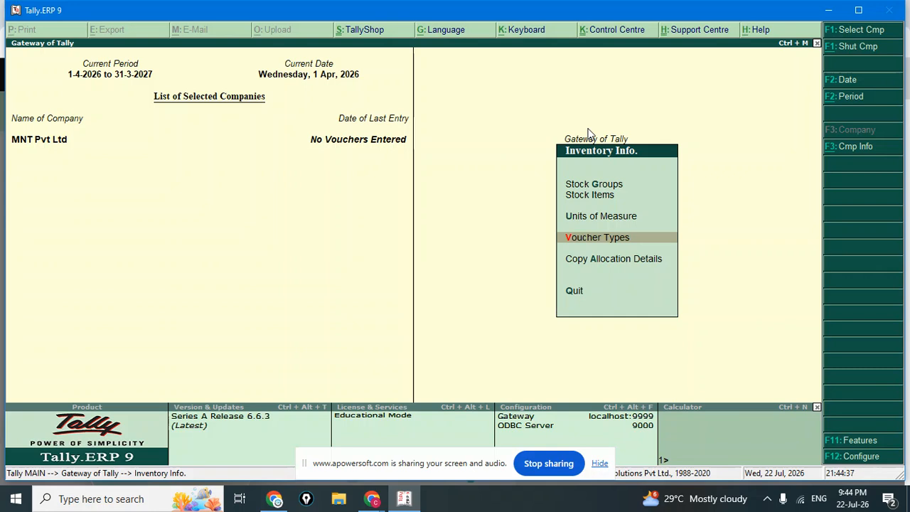
Maximize the Tally window to fill the screen.
key("super+t")
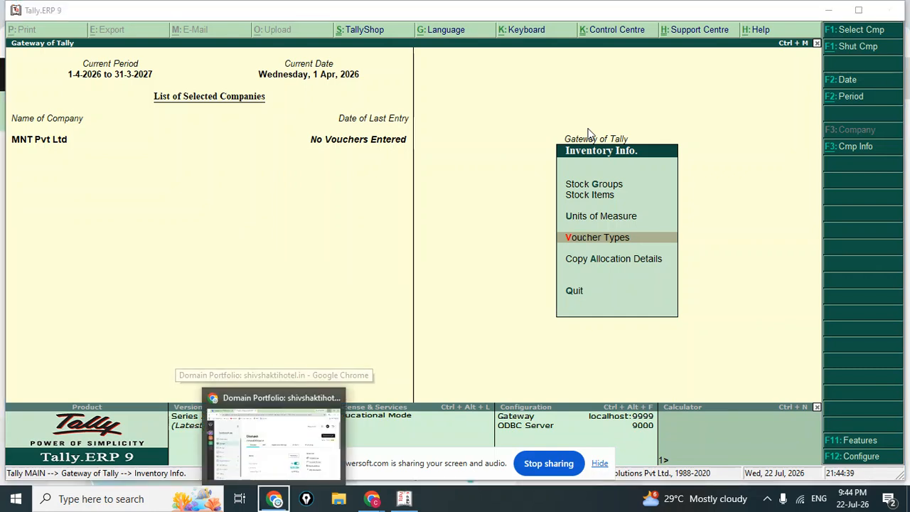
left_click(481, 218)
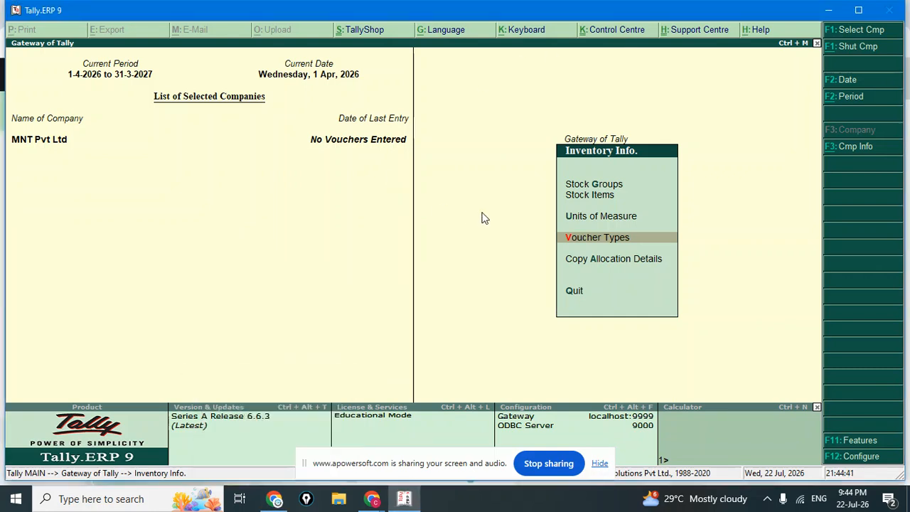
left_click(857, 10)
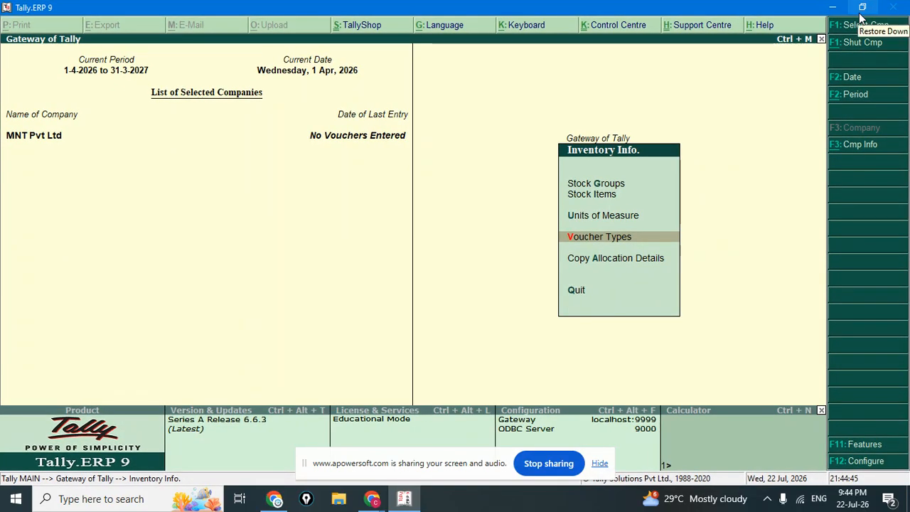
Launch a blank Notepad document through the Run dialog using notepad.
key("super+r")
key("BackSpace")
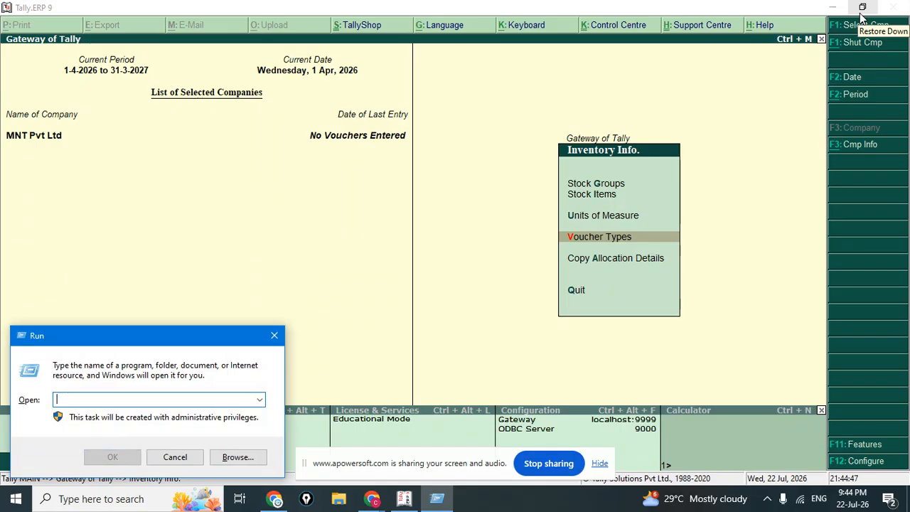
type("notepad")
key("Return")
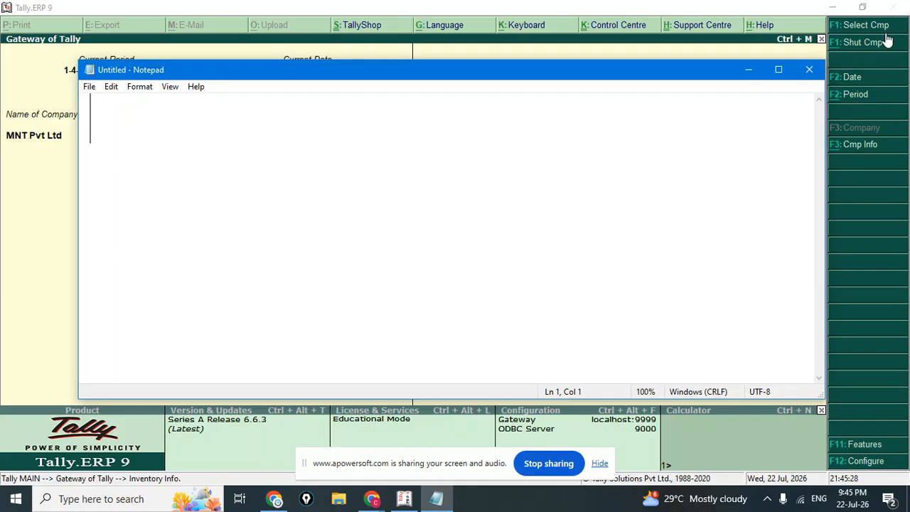
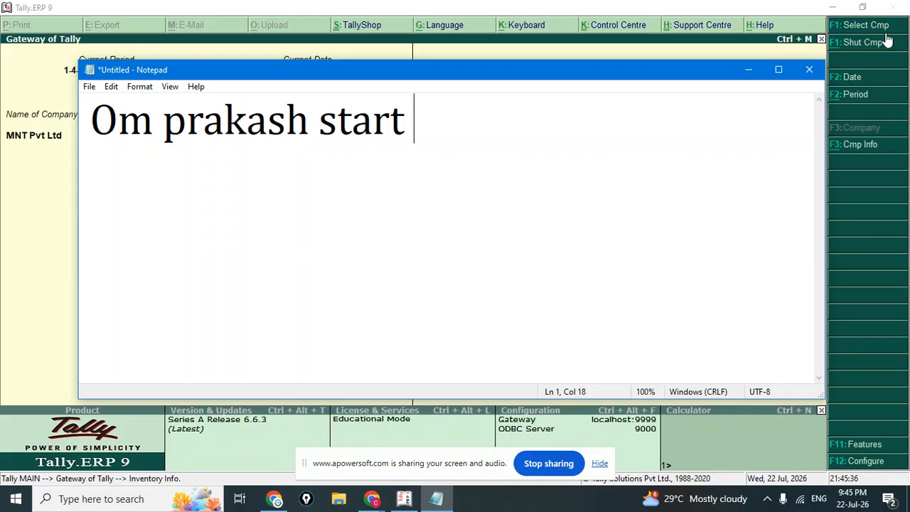
Write the note that the owner starts business with cash 10000.
type("busines")
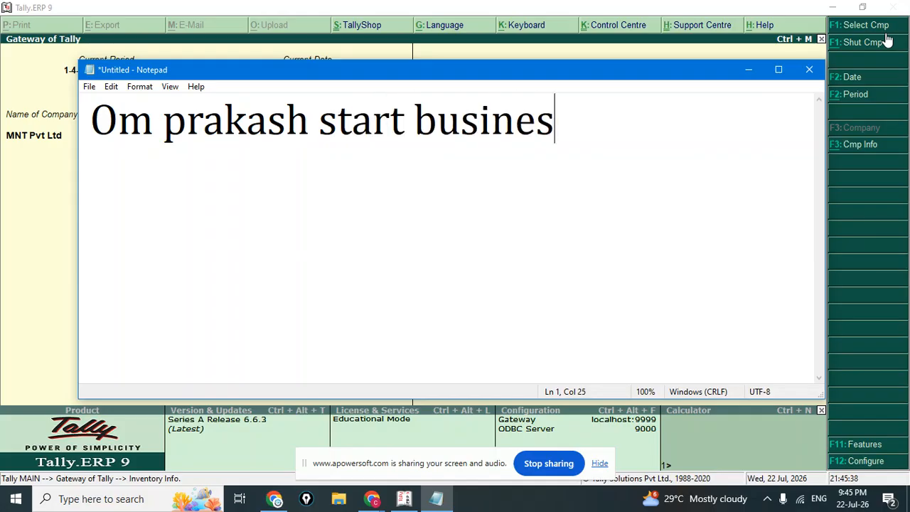
type("s with")
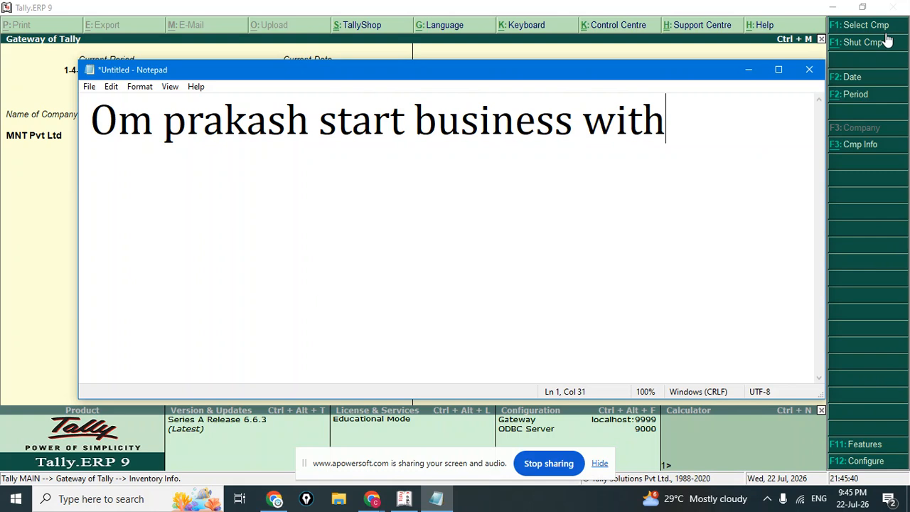
type(" cash ")
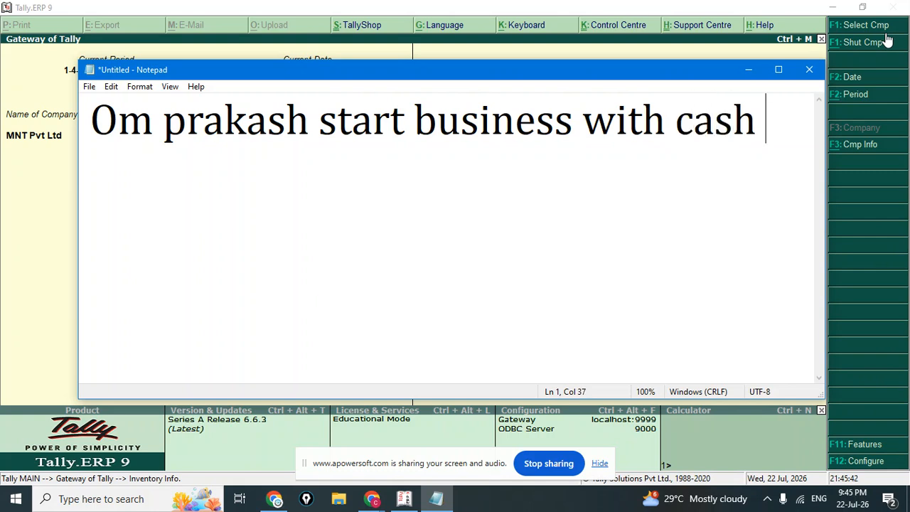
type("10000")
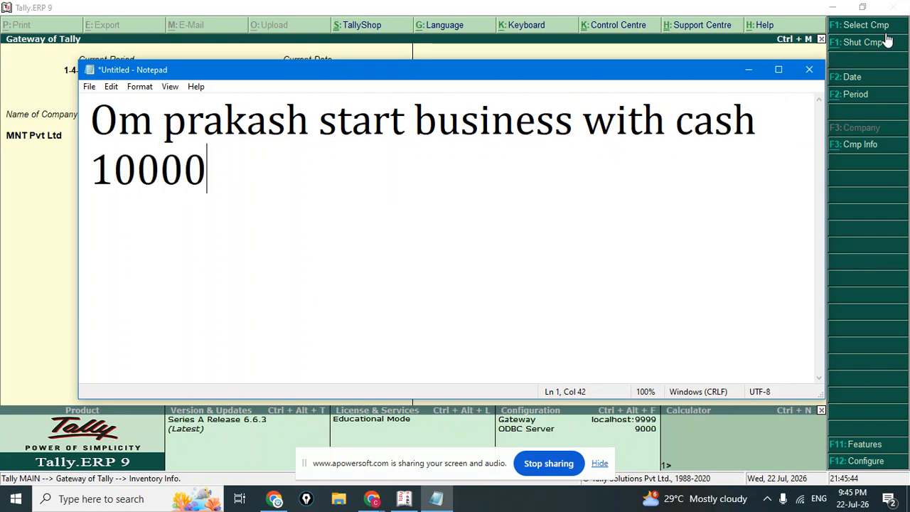
key("Return")
Add DR and CR lines below, with UNDER beside DR and VOUCHER beside CR.
type("d")
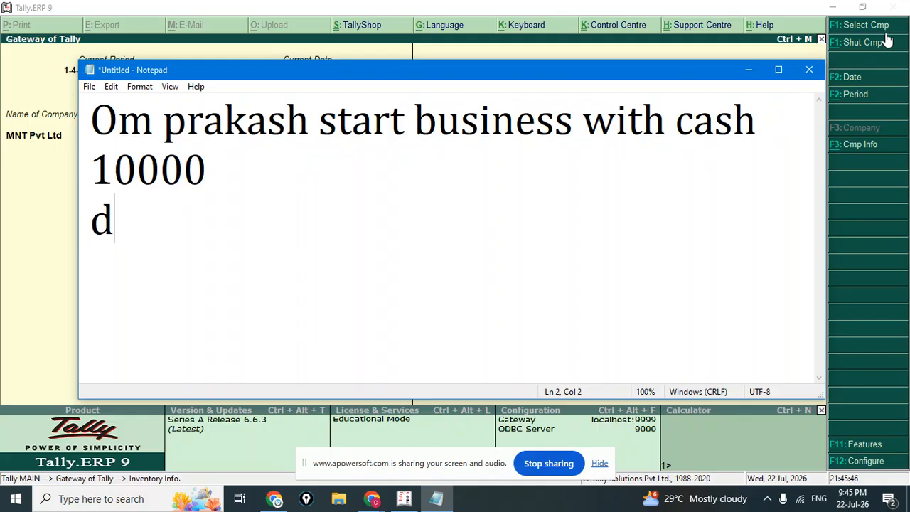
key("BackSpace")
type("DR")
key("Return")
type("CR")
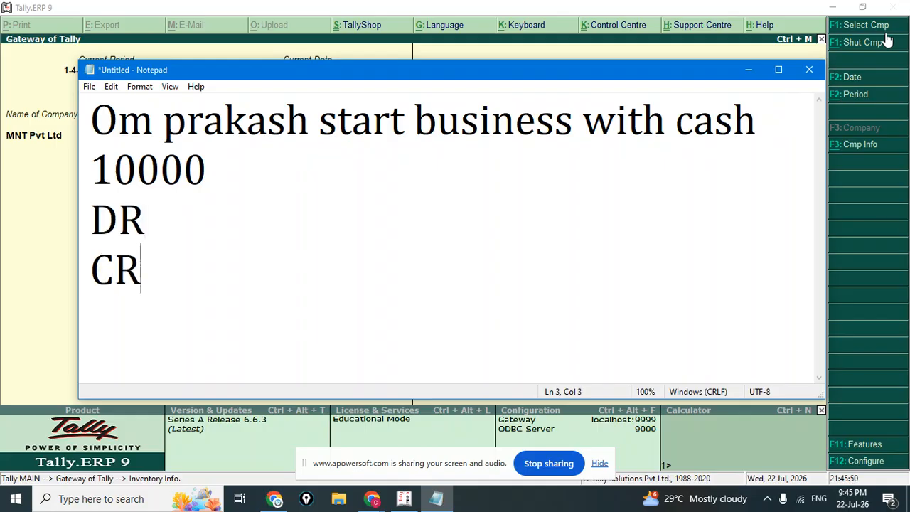
key("Up")
type("UNDER CR")
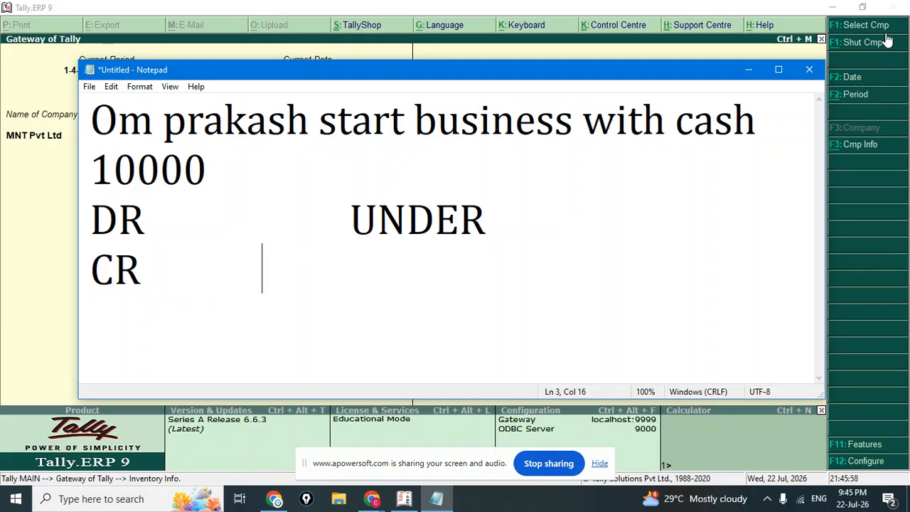
key("BackSpace")
type("VOUC")
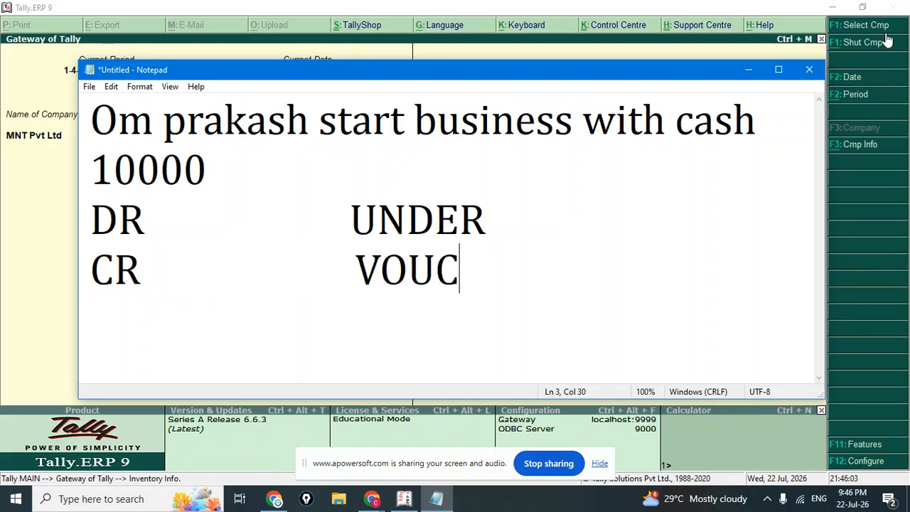
type("HER")
key("Up")
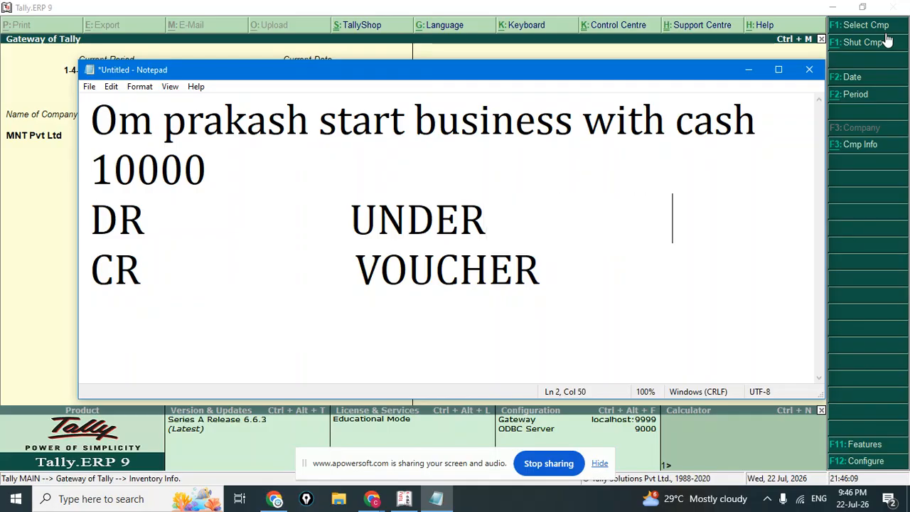
key("BackSpace")
key("BackSpace")
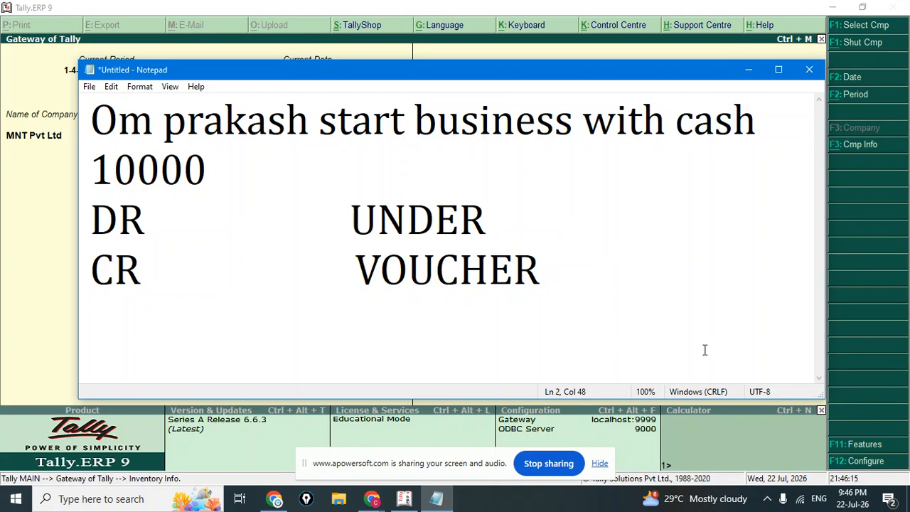
left_click(365, 502)
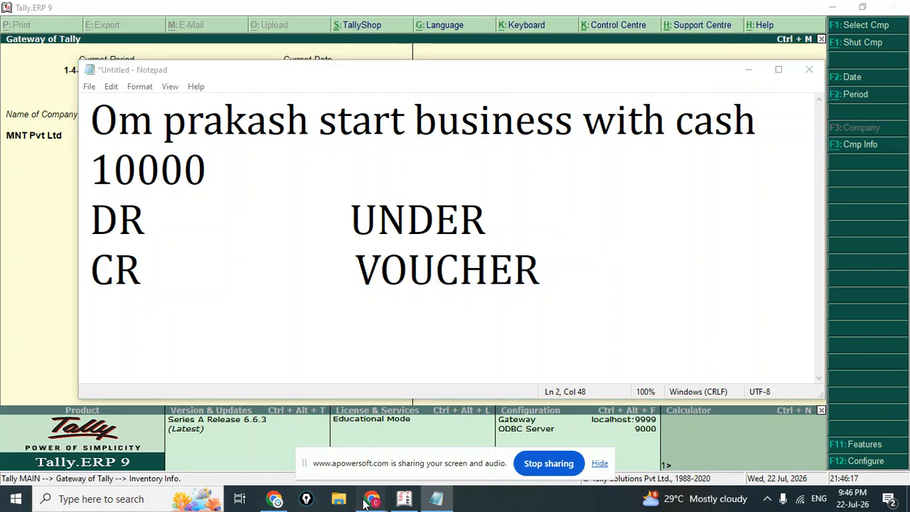
left_click(254, 430)
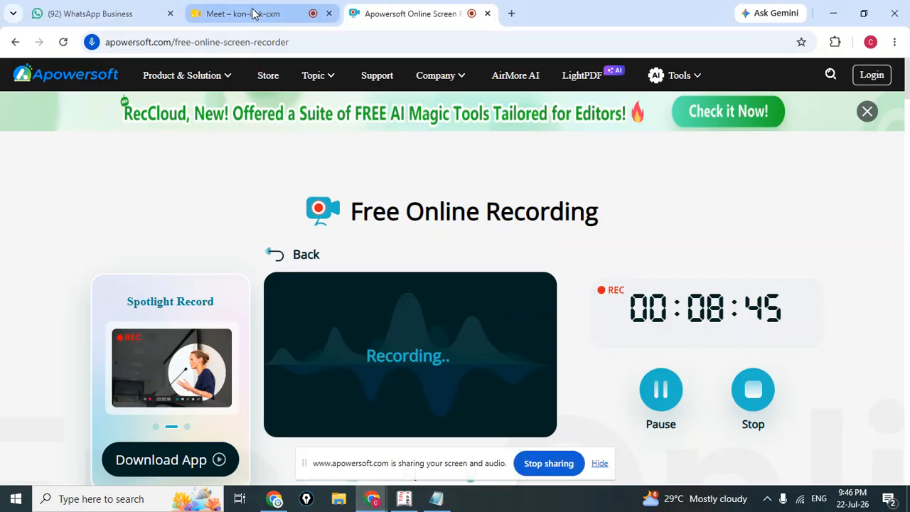
left_click(254, 13)
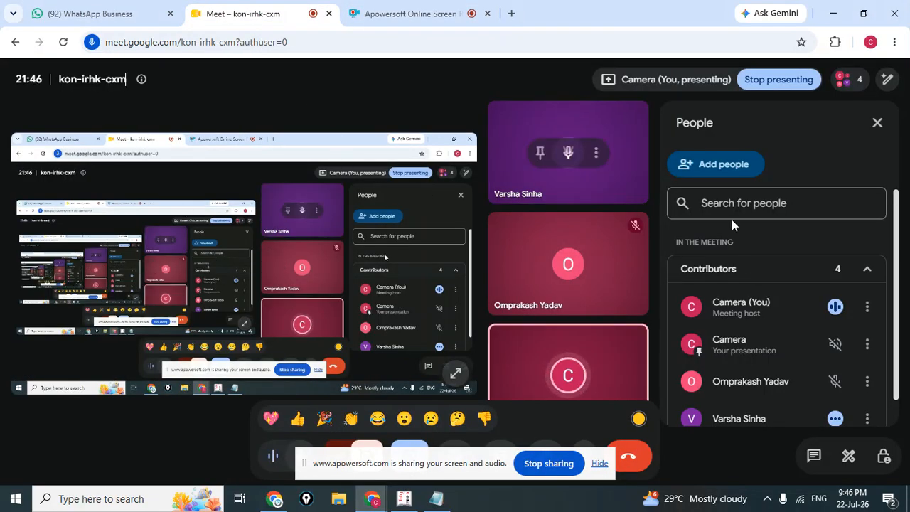
scroll(746, 352, "down", 1)
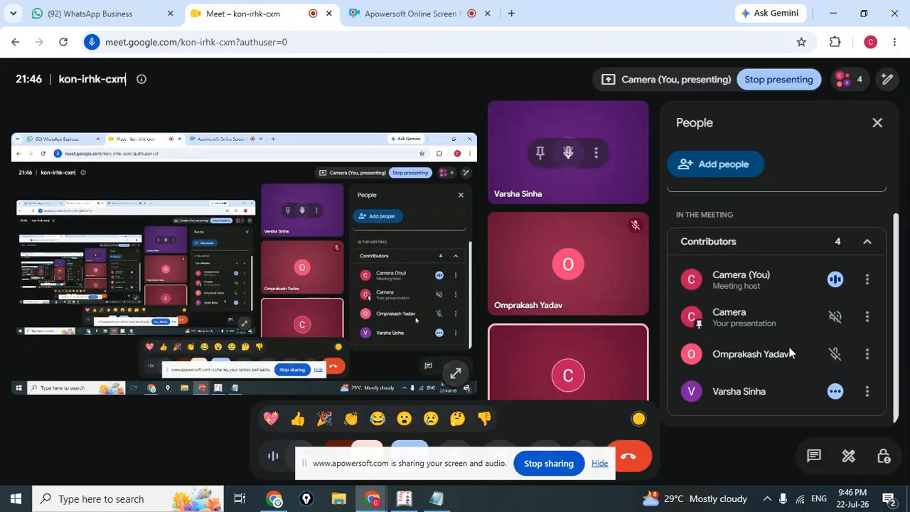
Bring Notepad to the front and select parts of the first cash line.
left_click(435, 498)
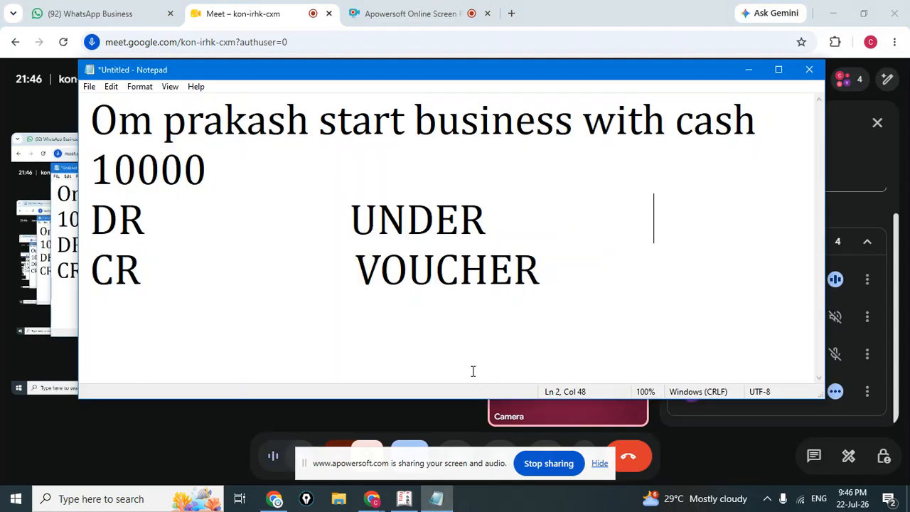
left_click(248, 235)
left_click(155, 221)
left_click(102, 129)
left_click_drag(102, 128, 704, 149)
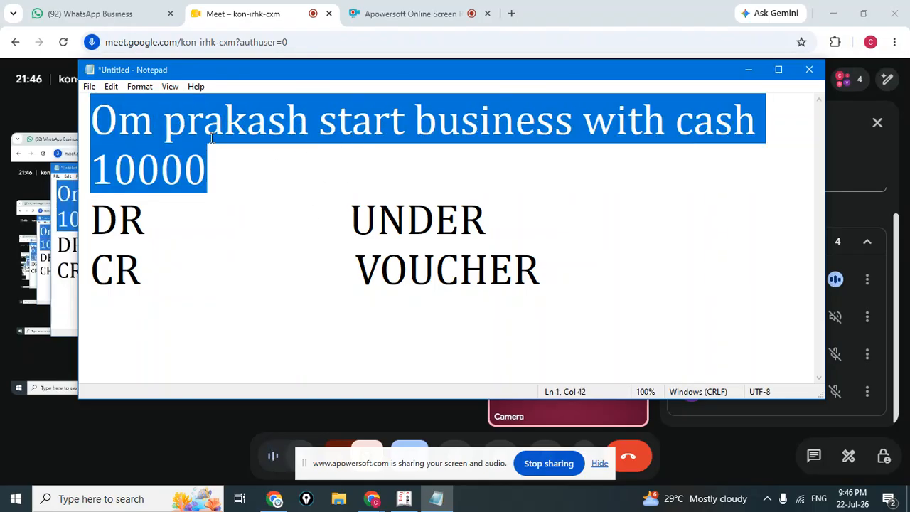
left_click(164, 126)
left_click_drag(91, 122, 317, 145)
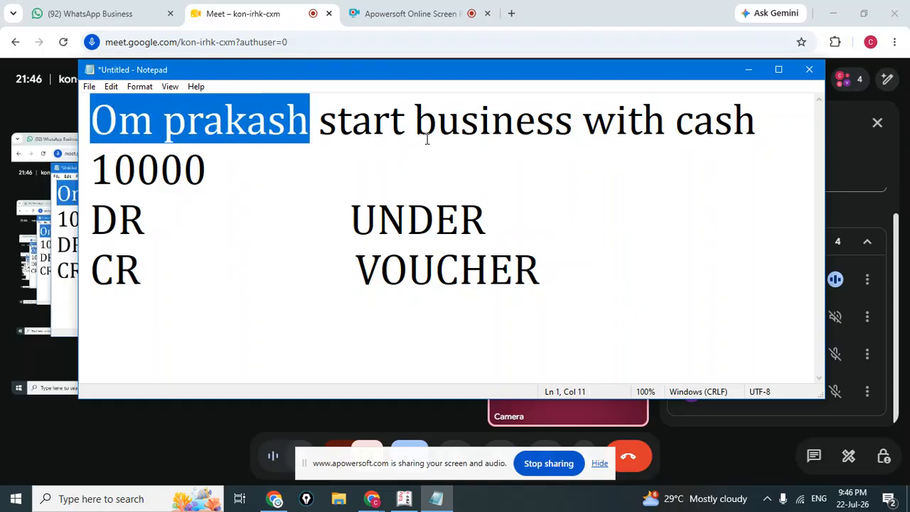
left_click_drag(437, 128, 583, 130)
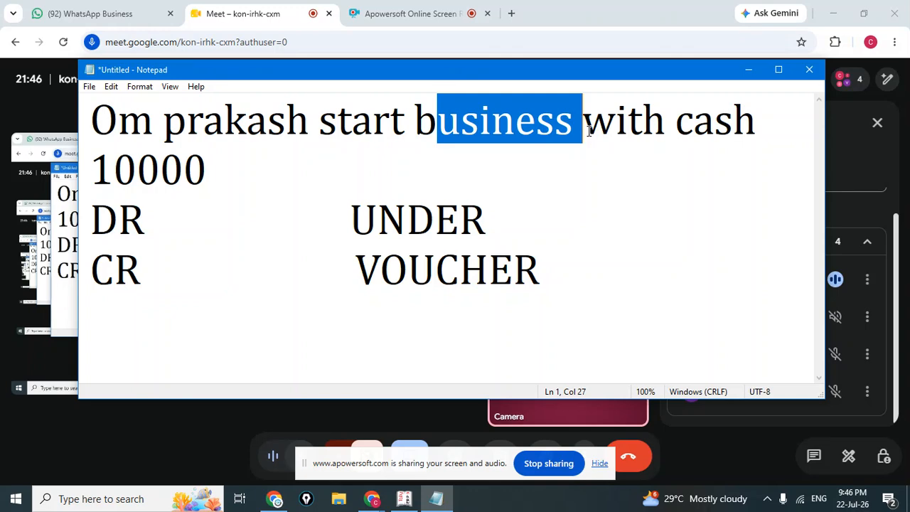
left_click(410, 140)
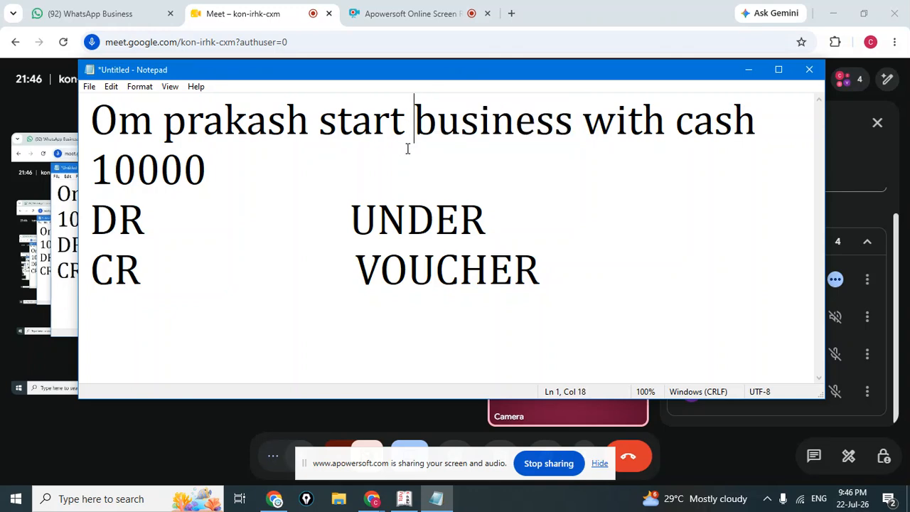
Enter 10000 right after DR and the proprietor's name on the CR line.
left_click(208, 216)
left_click(183, 227)
left_click(162, 233)
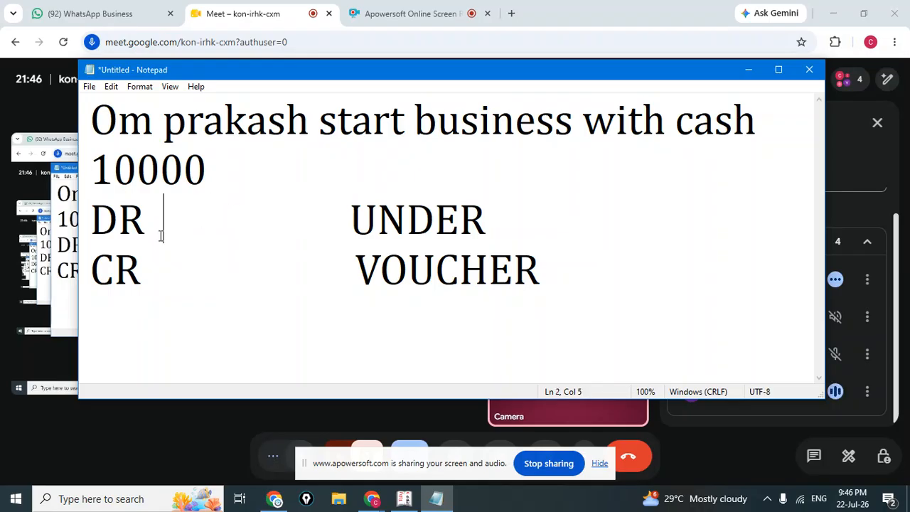
type("CA")
key("BackSpace")
key("BackSpace")
key("BackSpace")
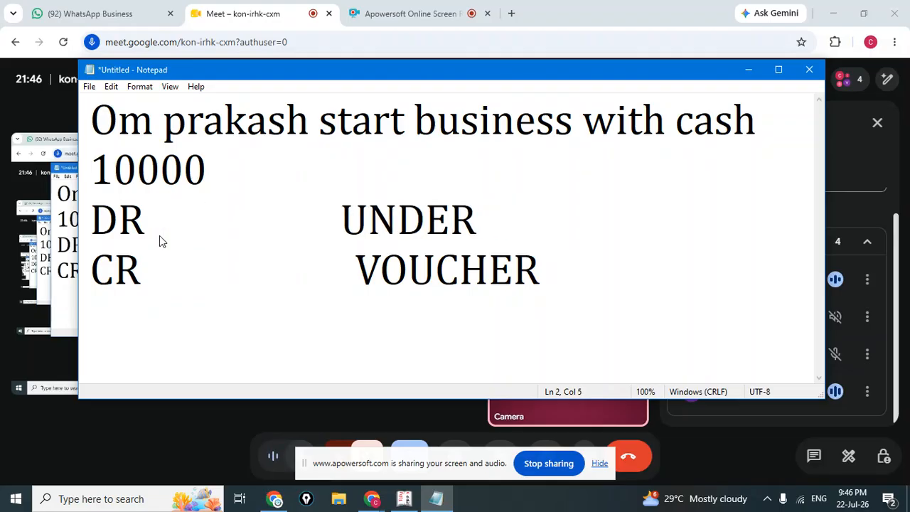
key("BackSpace")
type("10000")
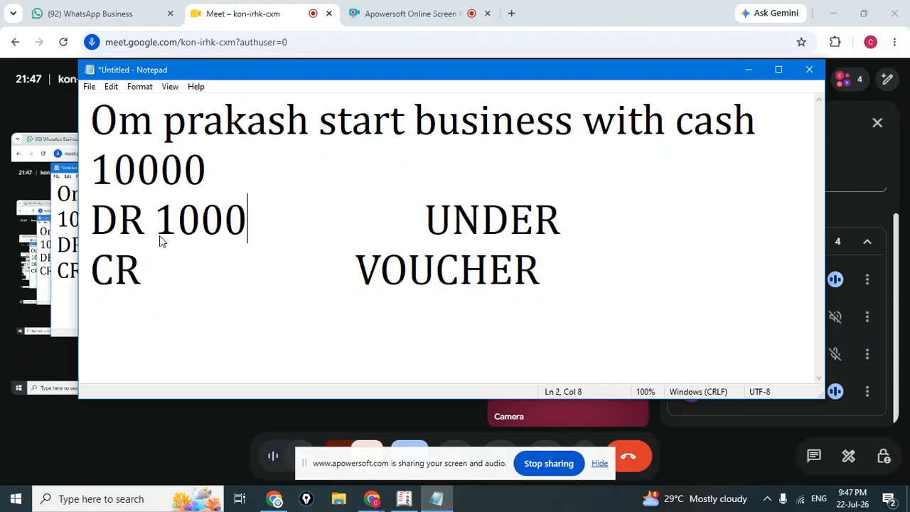
key("Down")
key("Left")
key("Left")
key("Left")
key("Left")
key("Left")
key("Left")
key("Left")
key("Left")
key("Left")
key("Left")
key("Left")
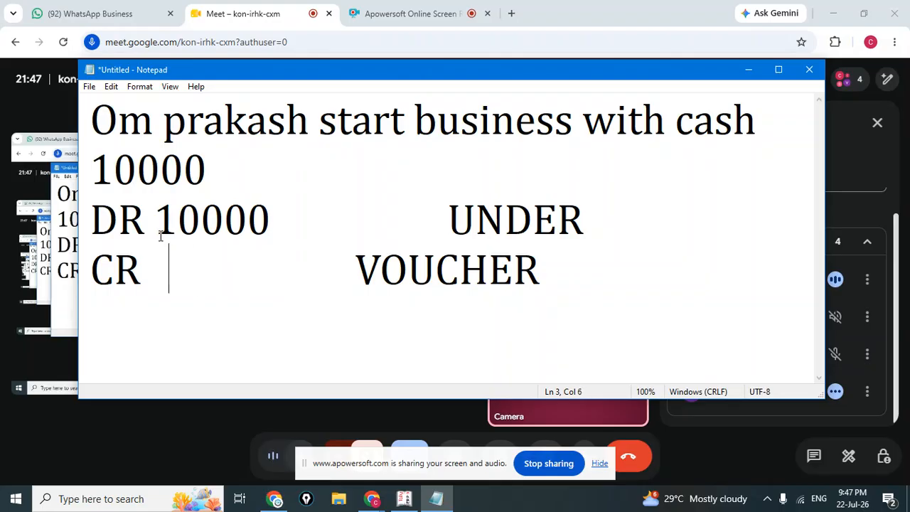
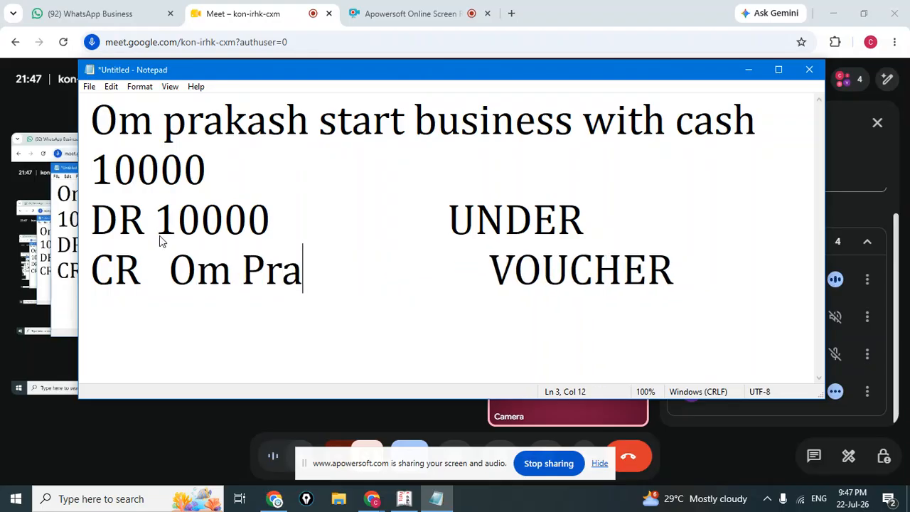
Pull UNDER closer to the amount and type Capital after it.
key("Up")
key("Up")
key("Down")
key("Up")
key("Right")
key("Down")
key("Right")
key("Up")
key("Right")
key("Right")
key("Right")
key("Right")
key("Right")
key("Right")
key("Right")
key("Right")
key("Right")
key("Right")
key("Right")
key("Right")
key("Right")
key("Right")
key("Right")
key("Right")
key("Right")
key("Right")
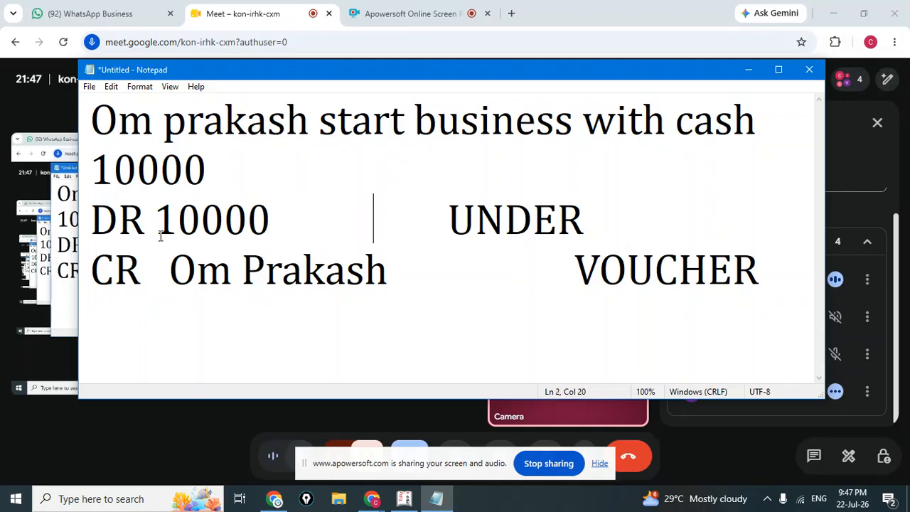
key("BackSpace")
key("BackSpace")
key("BackSpace")
key("BackSpace")
key("Right")
key("Right")
key("Right")
key("Right")
key("Right")
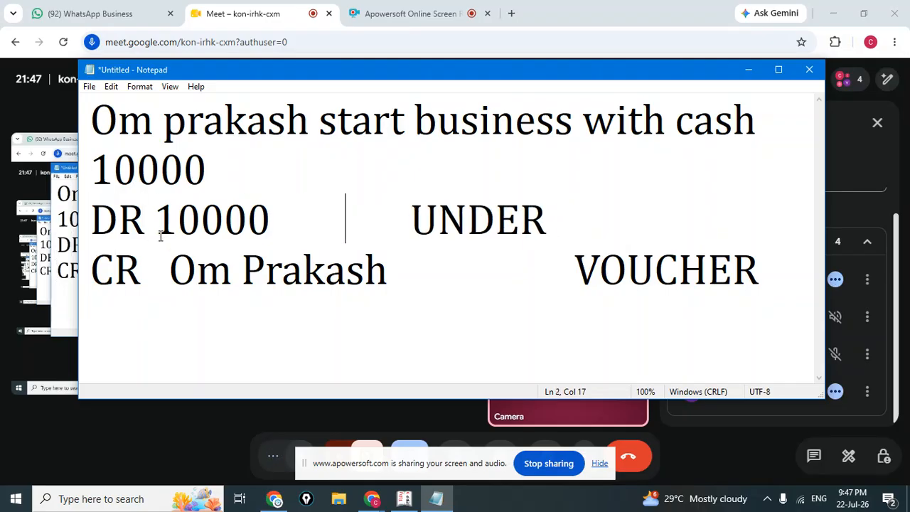
key("Right")
key("Right")
key("Right")
key("Right")
key("Right")
key("Right")
key("Right")
key("Right")
key("Right")
type("ca")
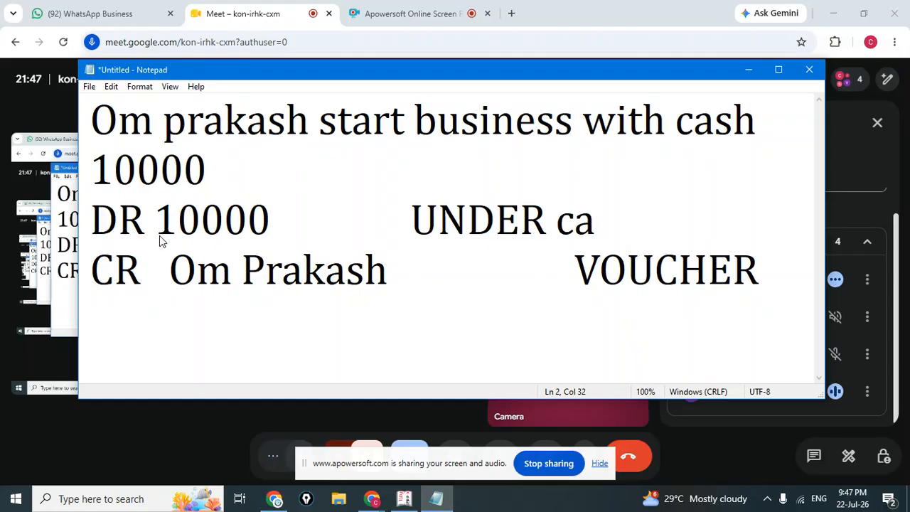
key("BackSpace")
key("BackSpace")
type("Capital")
Tighten the spacing before UNDER and VOUCHER, then type Rec after VOUCHER.
key("Left")
key("Left")
key("Left")
key("Left")
key("Left")
key("Left")
key("Left")
key("Left")
key("Left")
key("Left")
key("Left")
key("Left")
key("Left")
key("Left")
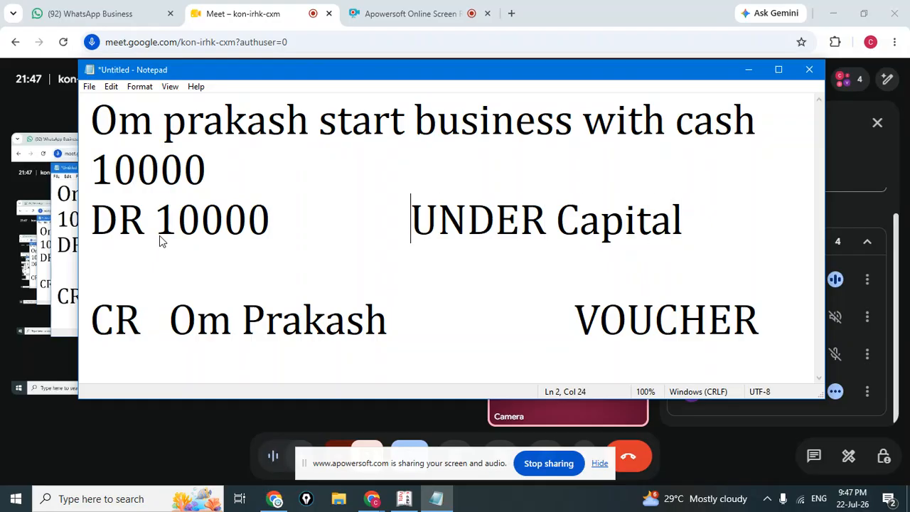
key("BackSpace")
key("BackSpace")
key("BackSpace")
key("BackSpace")
key("BackSpace")
key("BackSpace")
key("Down")
key("Right")
key("Right")
key("Right")
key("Right")
key("Right")
key("Right")
key("Right")
key("Right")
key("Right")
key("Right")
key("Right")
key("Right")
key("Right")
key("Right")
key("Right")
key("Right")
key("Right")
key("Right")
key("Right")
key("Right")
key("Right")
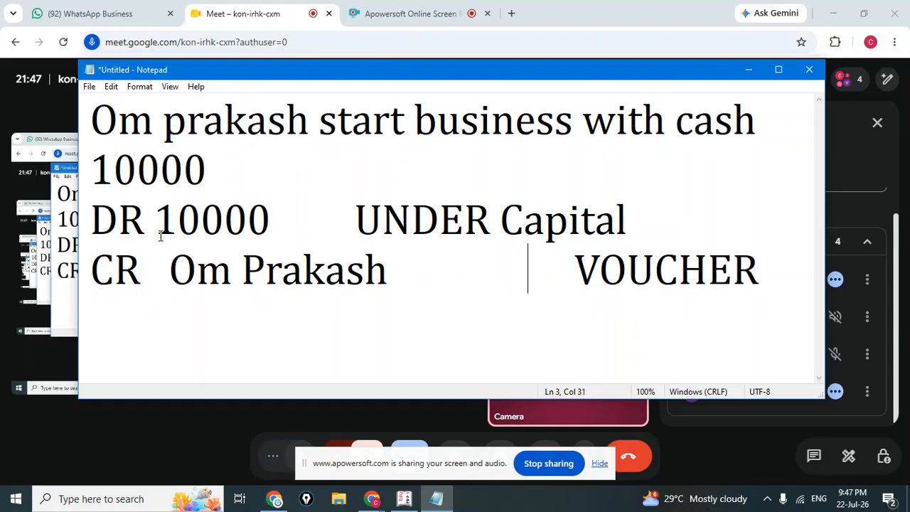
key("BackSpace")
key("BackSpace")
key("BackSpace")
key("BackSpace")
key("BackSpace")
key("BackSpace")
key("BackSpace")
key("BackSpace")
key("BackSpace")
key("BackSpace")
key("BackSpace")
key("BackSpace")
key("BackSpace")
key("BackSpace")
key("BackSpace")
key("BackSpace")
key("BackSpace")
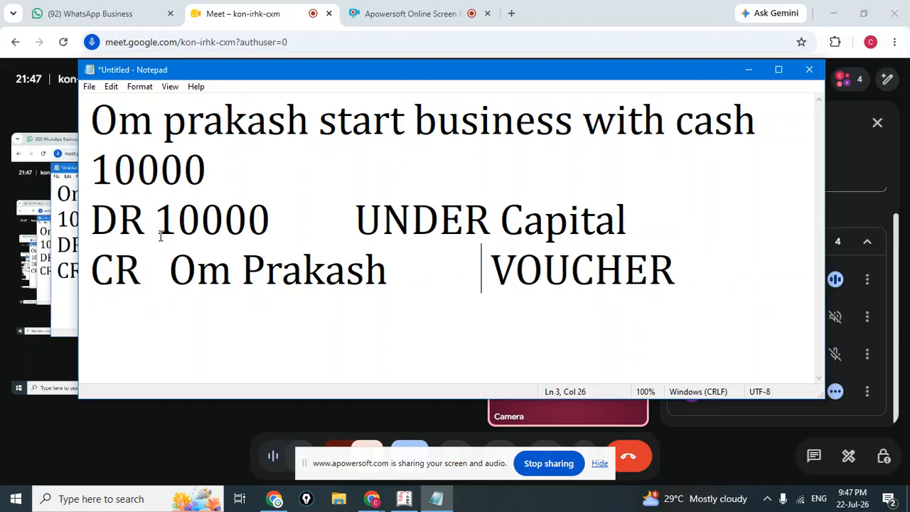
key("Right")
key("Right")
key("Right")
key("Right")
key("Right")
key("Right")
key("Right")
key("Right")
type("rew")
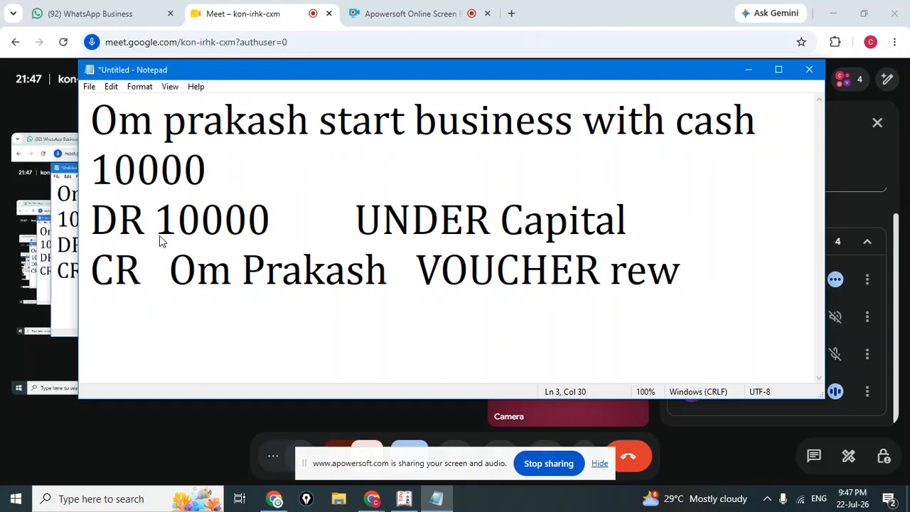
key("BackSpace")
key("BackSpace")
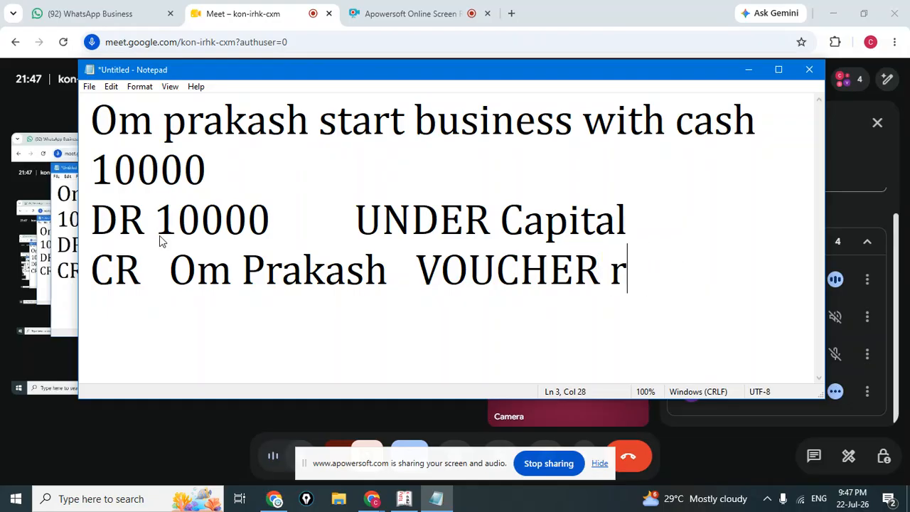
key("BackSpace")
type("R")
type("ec")
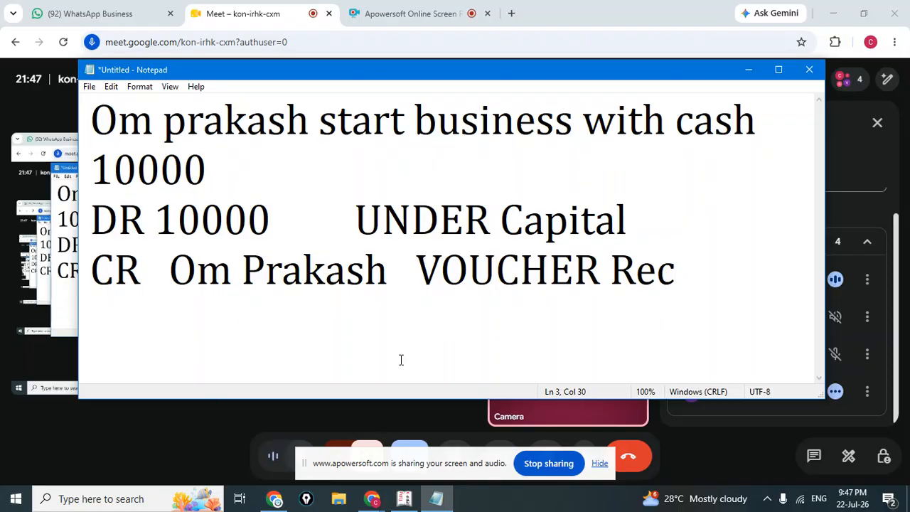
Start Receipt voucher No. 1 dated 1-Apr-2026 from Accounting Vouchers, ready for the credit ledger.
left_click(404, 500)
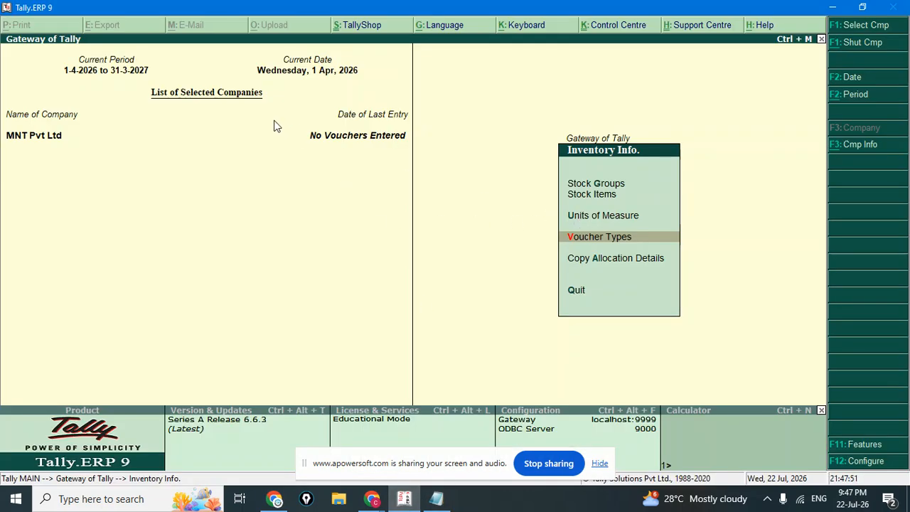
key("Escape")
key("Down")
key("Down")
key("Up")
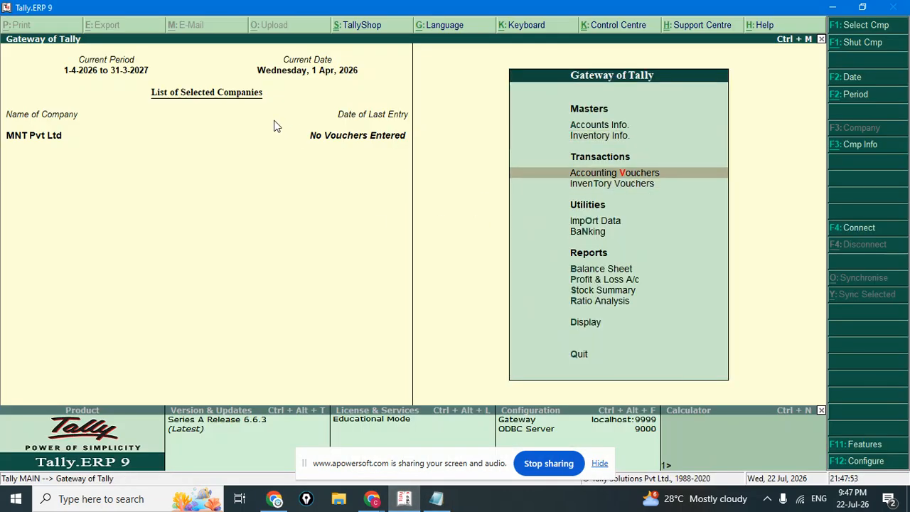
key("Return")
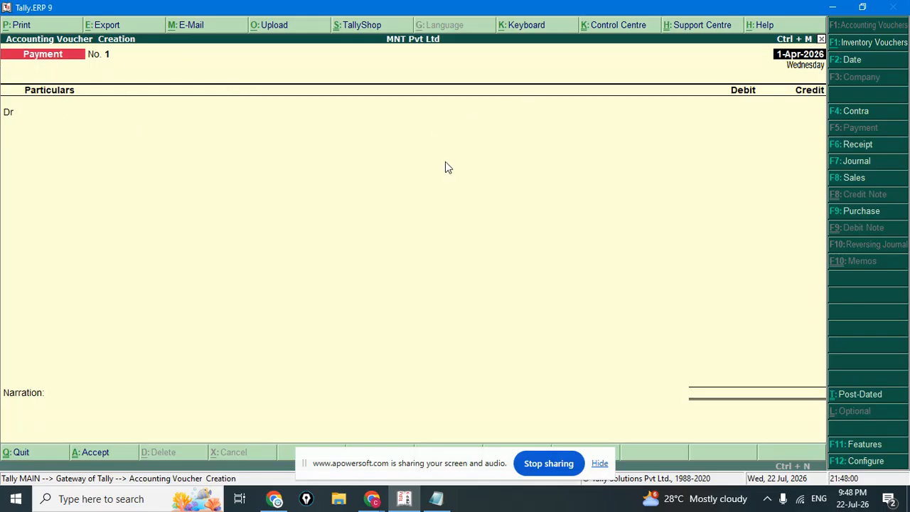
left_click(854, 148)
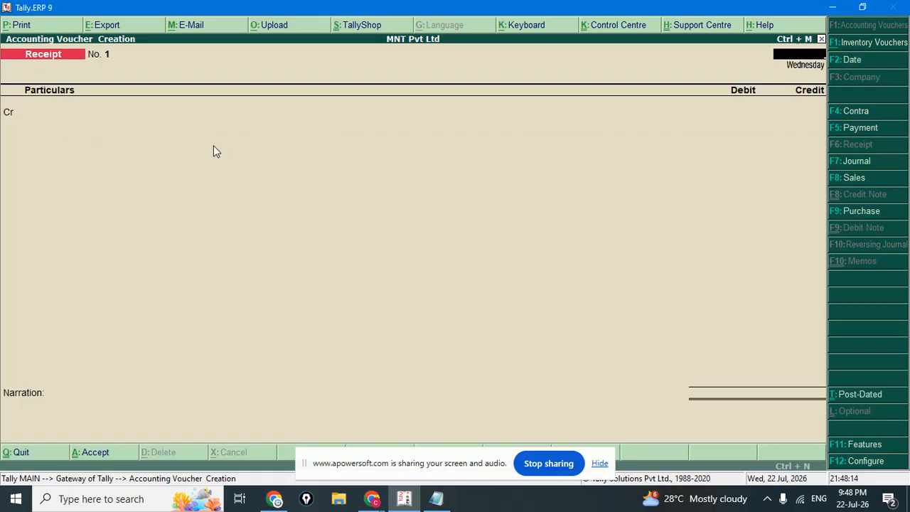
key("Escape")
key("n")
key("Return")
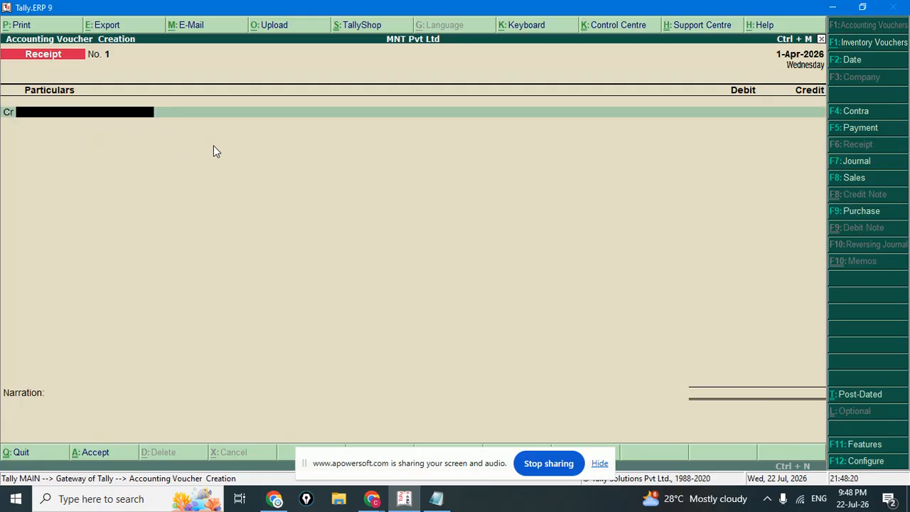
left_click(435, 498)
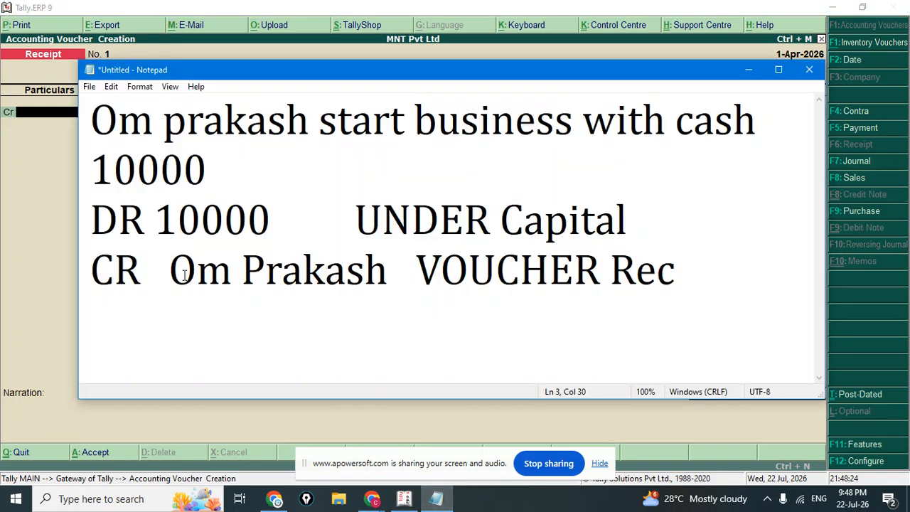
left_click(405, 499)
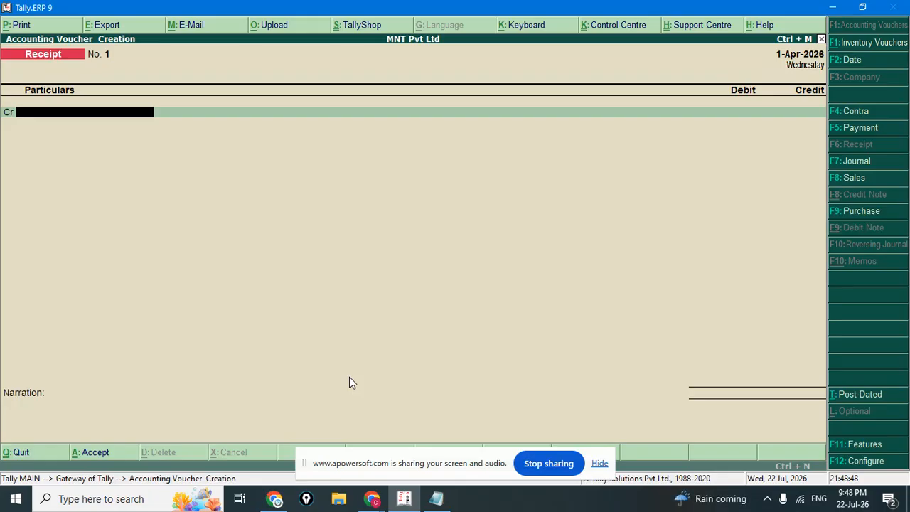
Create the owner's ledger under Capital Account and credit it 10,000.
key("alt+c")
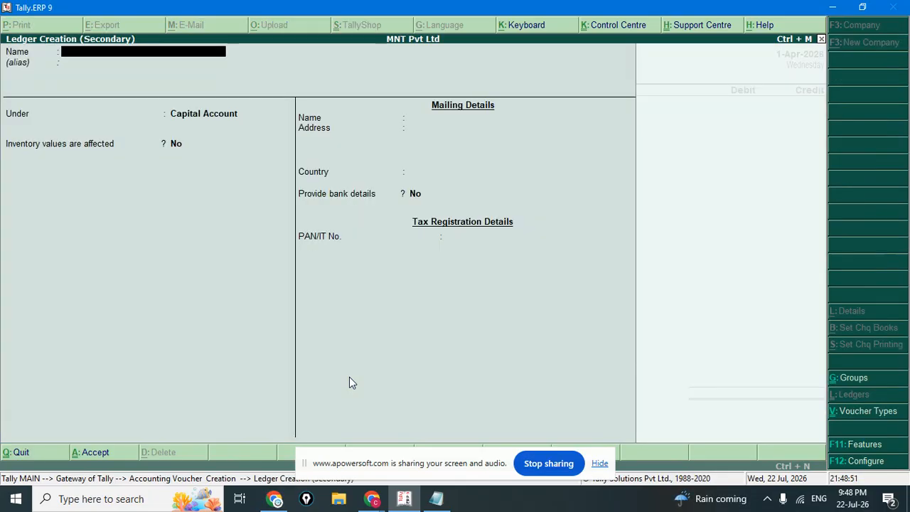
key("Return")
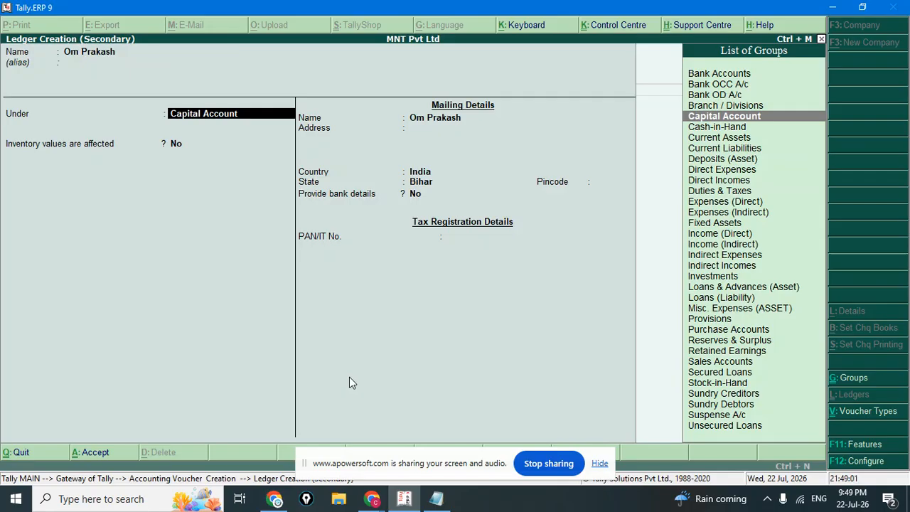
key("Return")
key("Return")
key("Return")
key("Return")
key("Return")
key("Return")
key("Return")
key("Return")
key("Return")
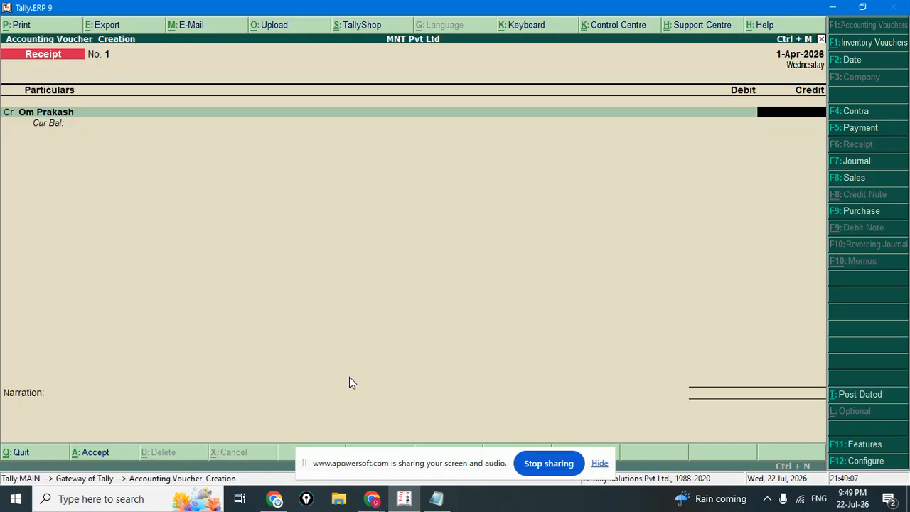
type("10000")
key("Return")
key("Return")
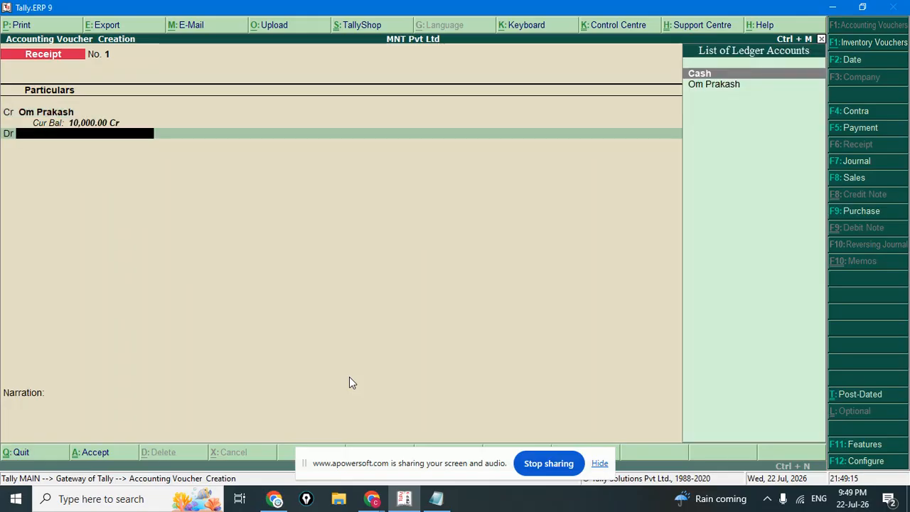
Debit Cash for 10,000 and save Receipt voucher No. 1.
key("Return")
key("Return")
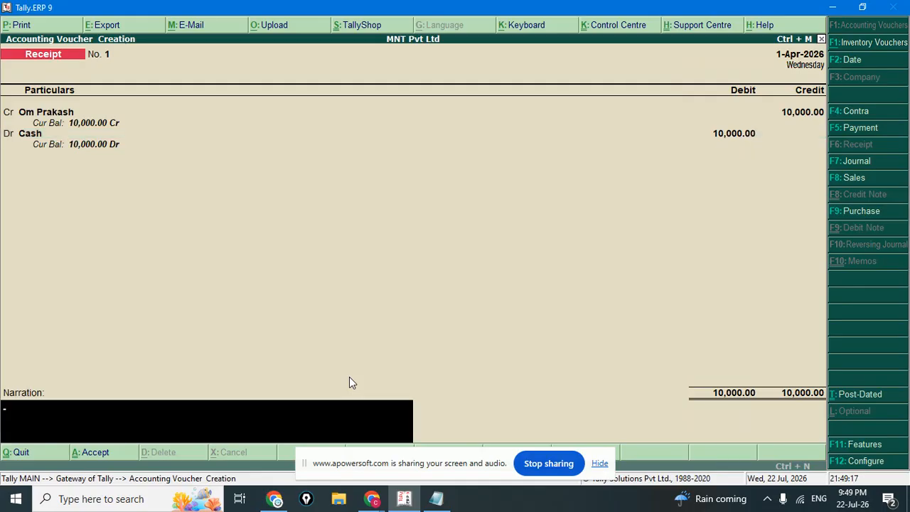
key("Return")
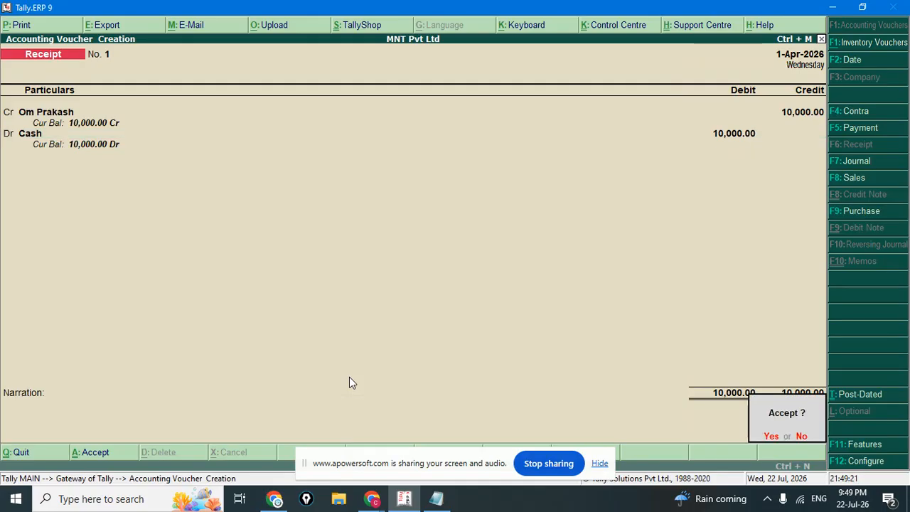
key("Return")
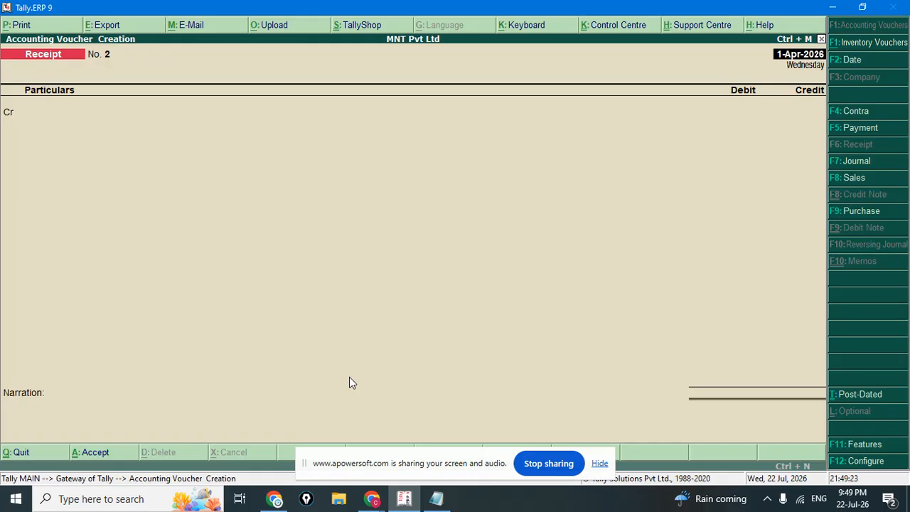
View the Balance Sheet, drill into Capital Account's 10,000, then return to Gateway of Tally.
key("Escape")
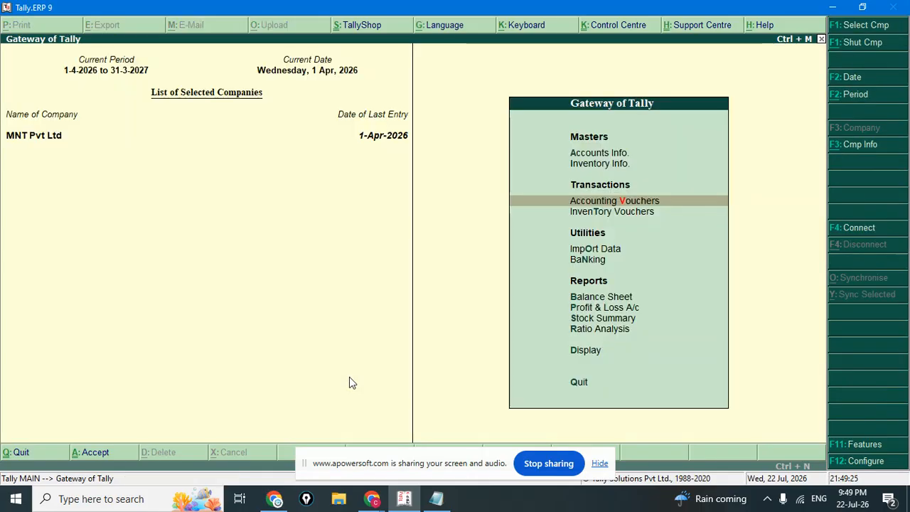
key("Down")
key("Down")
key("Down")
key("Down")
key("Down")
key("Down")
key("Down")
key("Down")
key("Up")
key("Up")
key("Up")
key("Up")
key("Return")
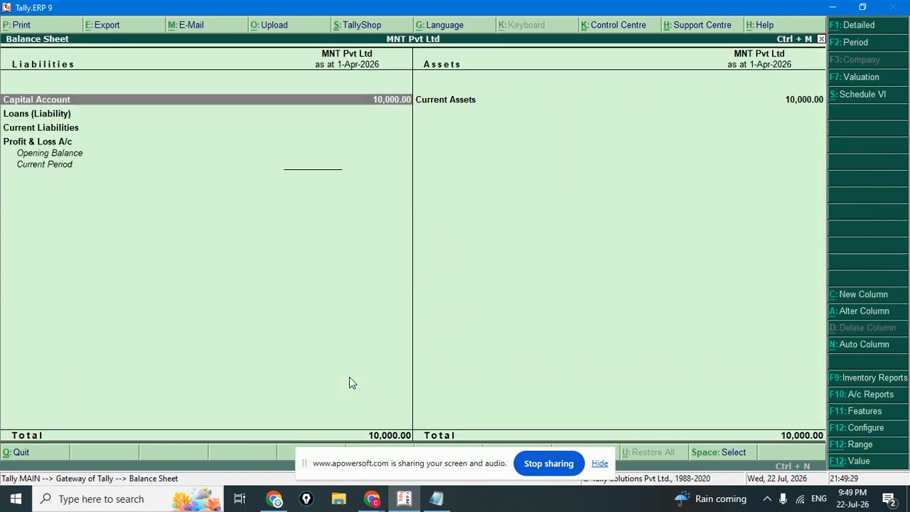
double_click(379, 103)
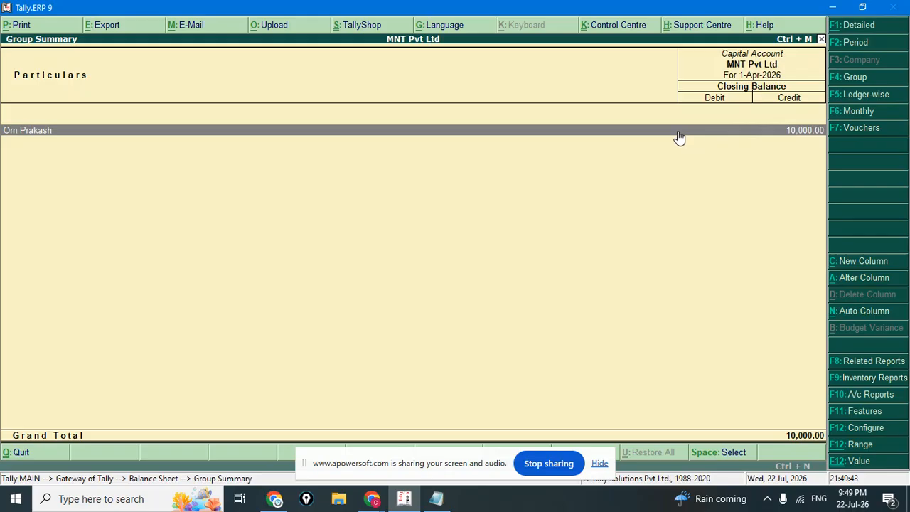
key("Escape")
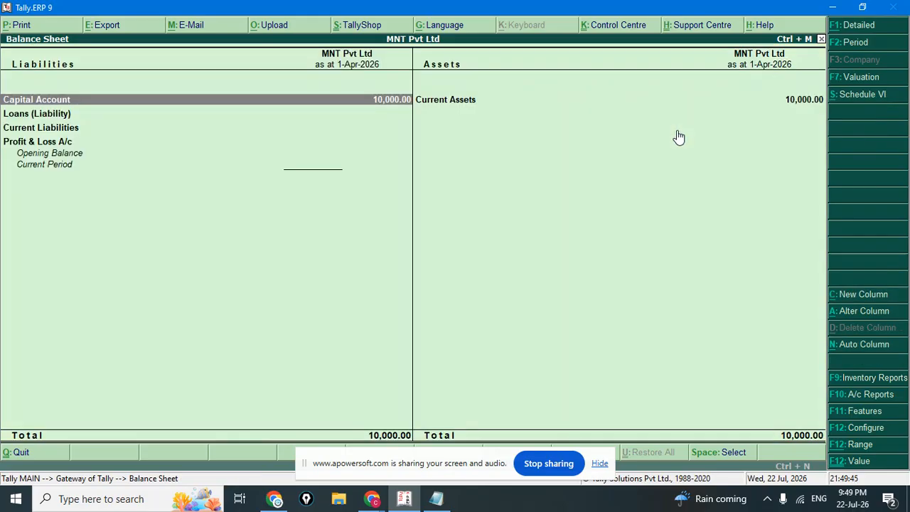
key("Escape")
Browse Display reports and Inventory Books, then open MNT Pvt Ltd's Trial Balance.
key("Down")
key("Down")
key("Down")
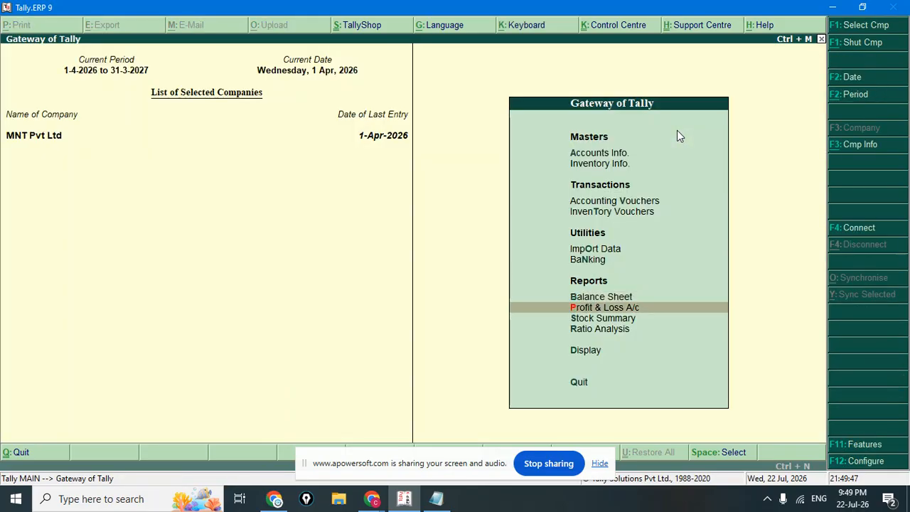
key("Down")
key("Return")
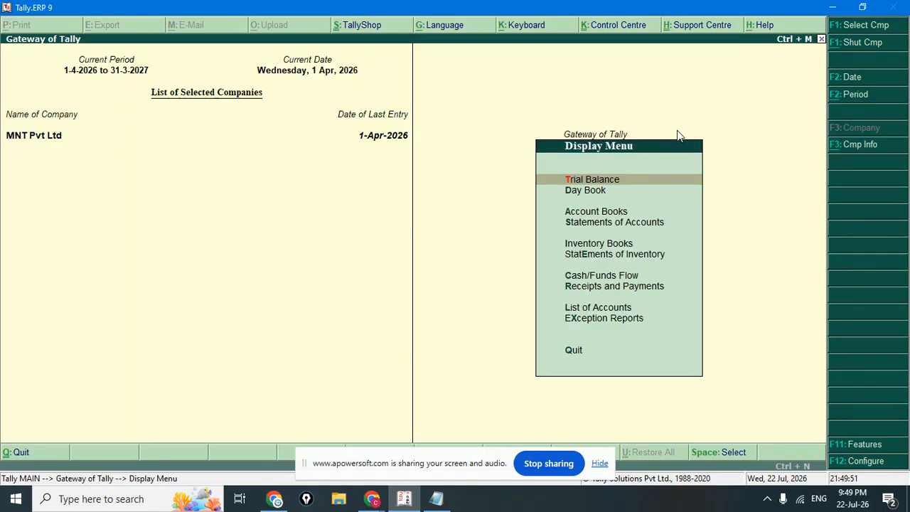
key("Down")
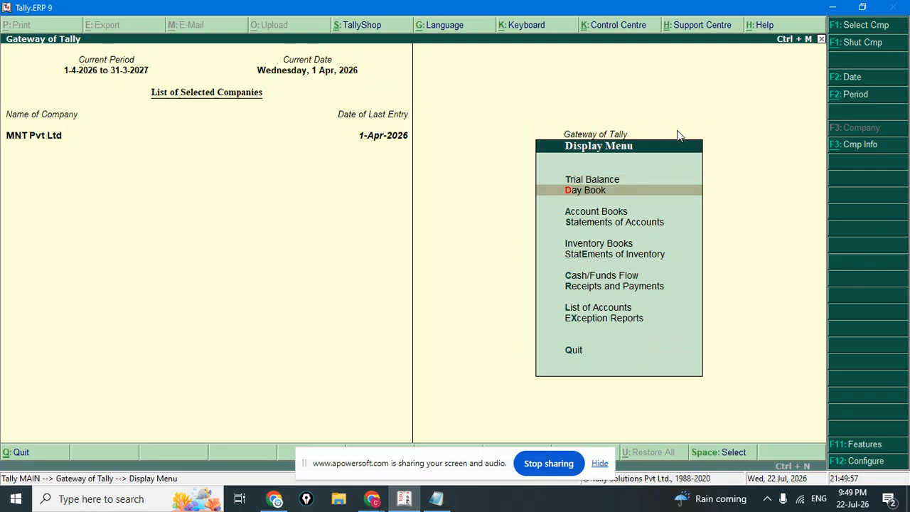
key("Down")
key("Down")
key("Down")
key("Down")
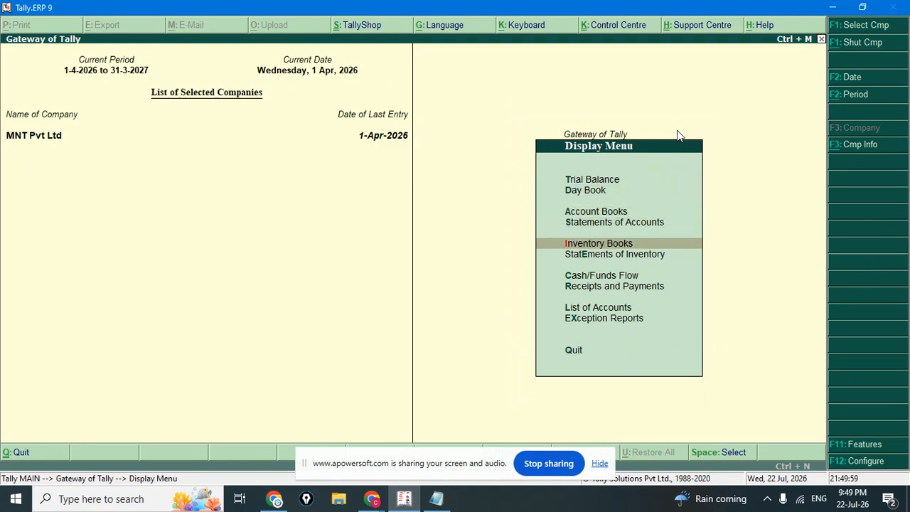
key("Up")
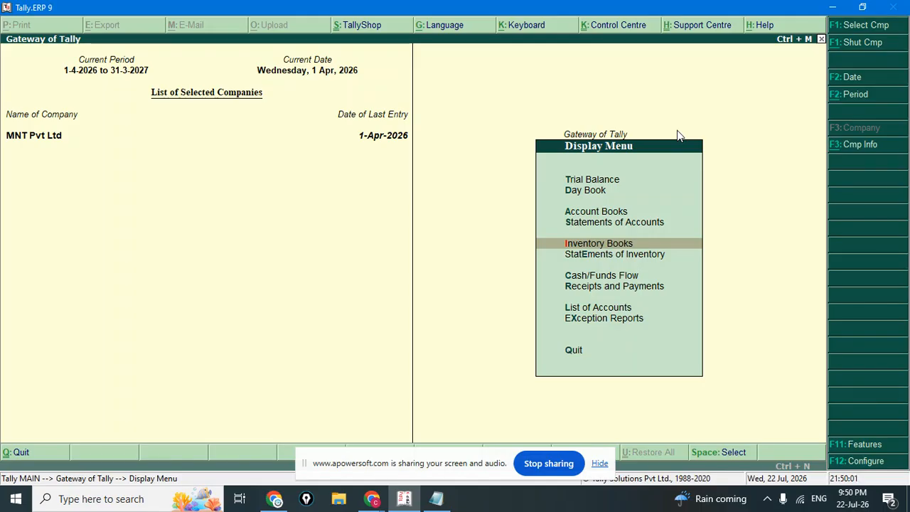
key("Return")
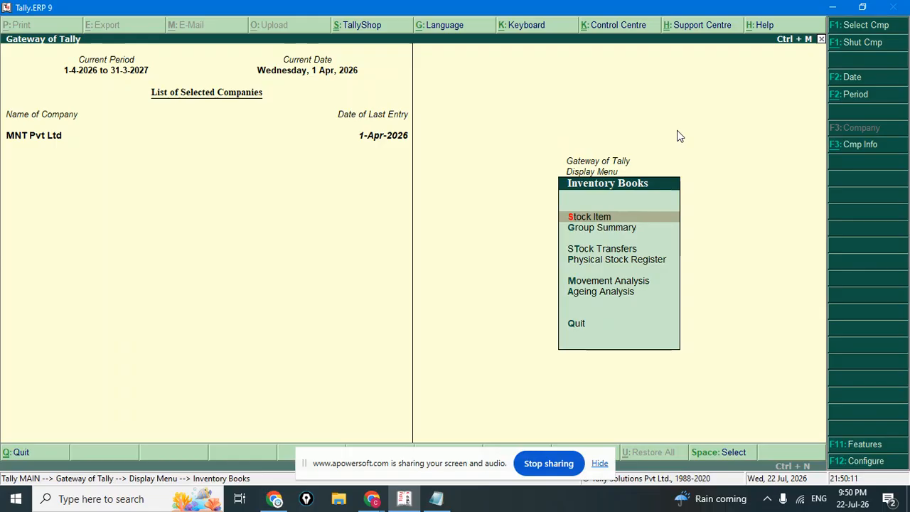
key("Escape")
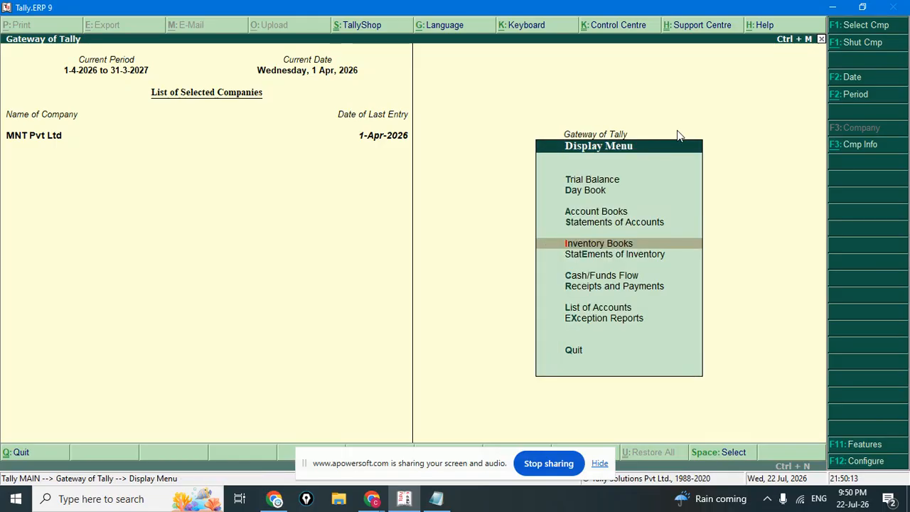
key("Up")
key("Up")
key("Up")
key("Up")
key("Return")
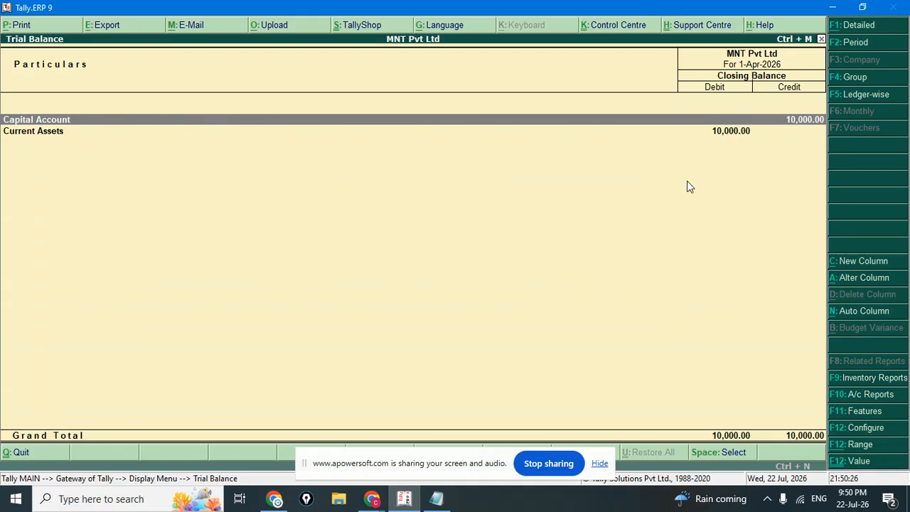
Select the Current Assets row in the Trial Balance totalling 10,000.00.
left_click(730, 136)
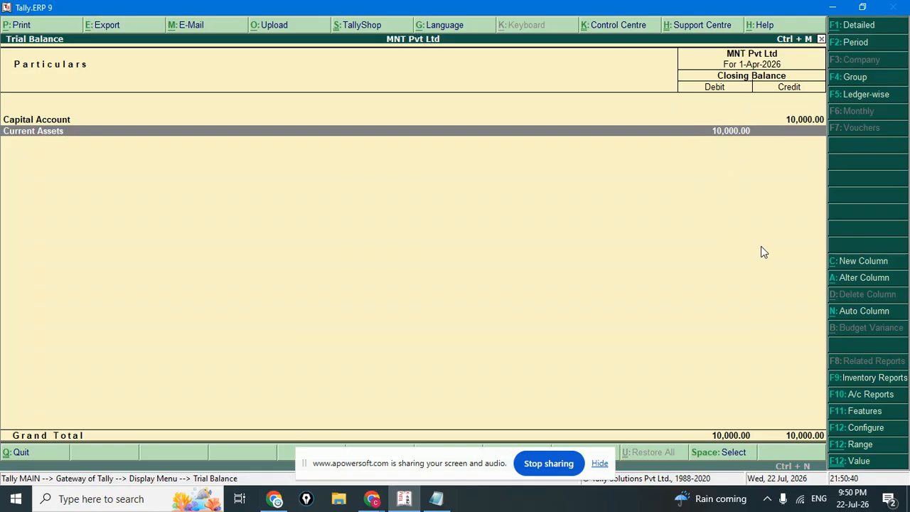
Leave the Trial Balance and reopen voucher entry at blank Receipt No. 2 dated 1-Apr-2026.
key("Escape")
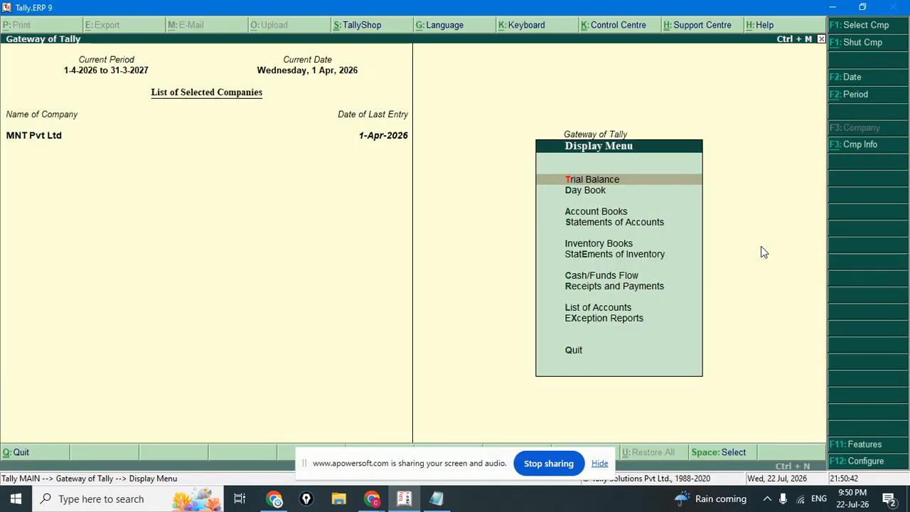
key("Escape")
key("Up")
key("Up")
key("Up")
key("Up")
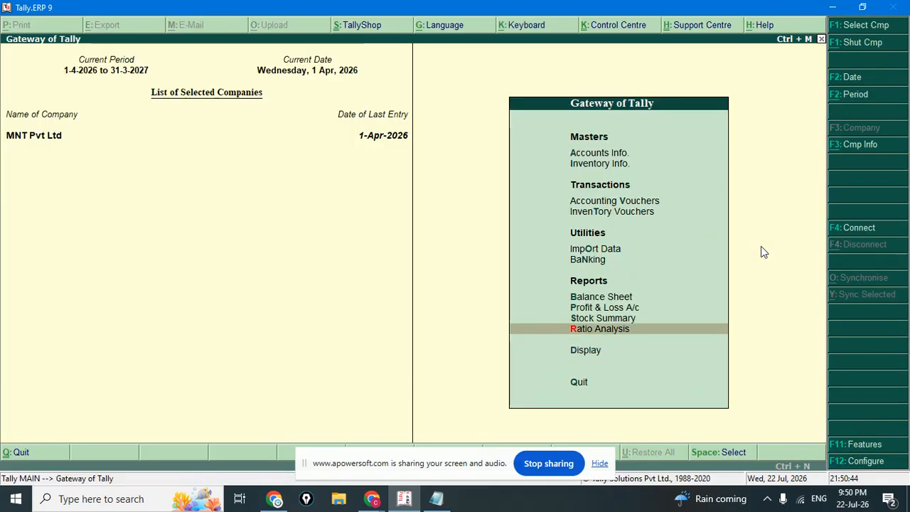
key("Up")
key("Up")
key("Up")
key("Up")
key("Up")
key("Down")
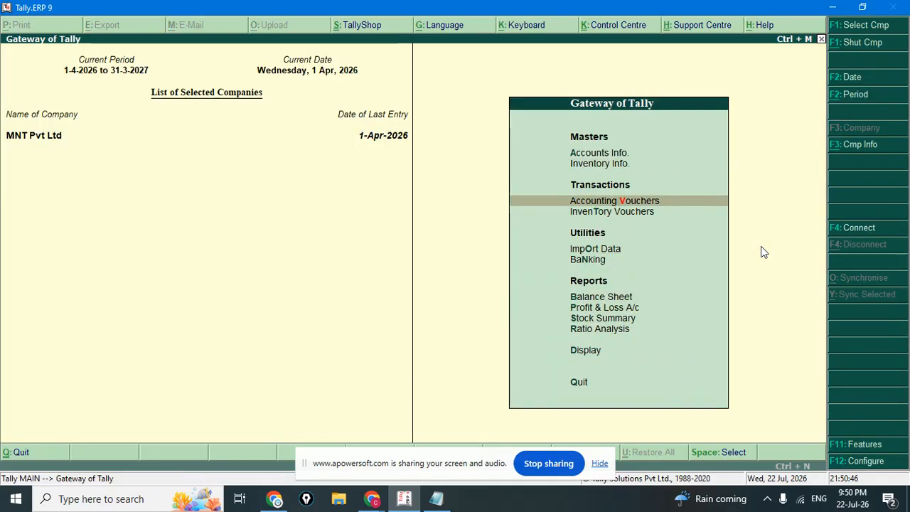
key("Return")
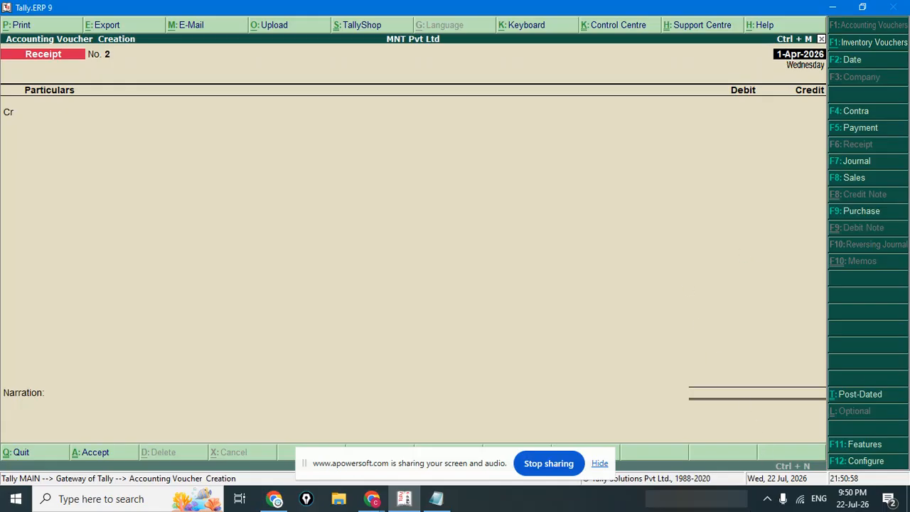
Clear all the old notes in Notepad.
left_click(436, 498)
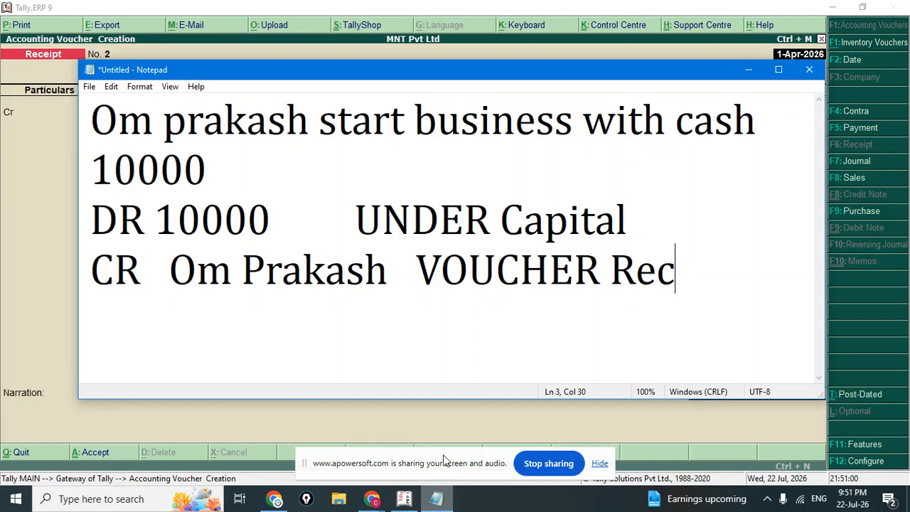
left_click(489, 330)
key("ctrl+a")
key("Delete")
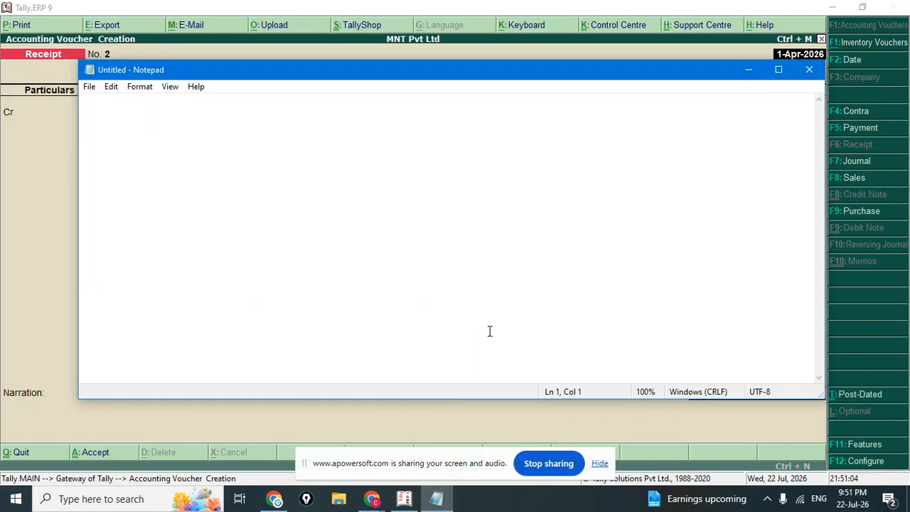
Write 'Purchase Goods From ABC Traders' and the amount 50000 on separate lines.
type("Purchase ")
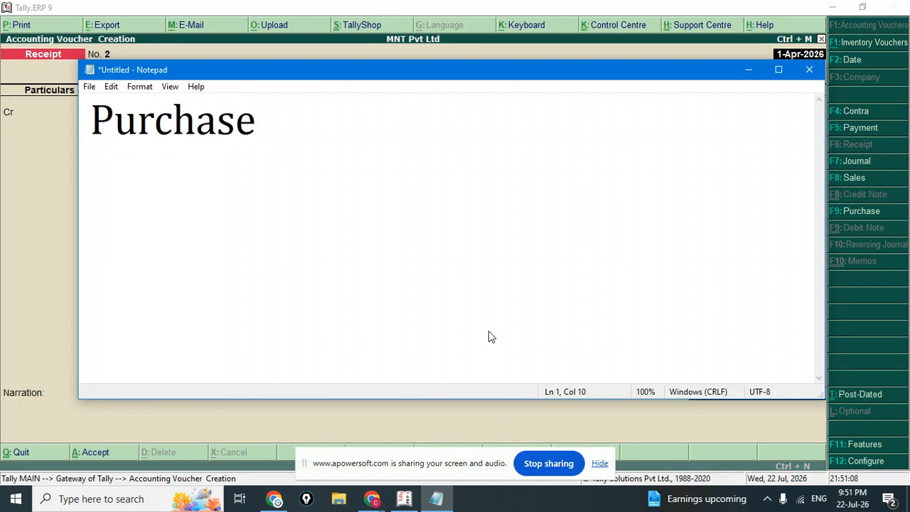
type("G")
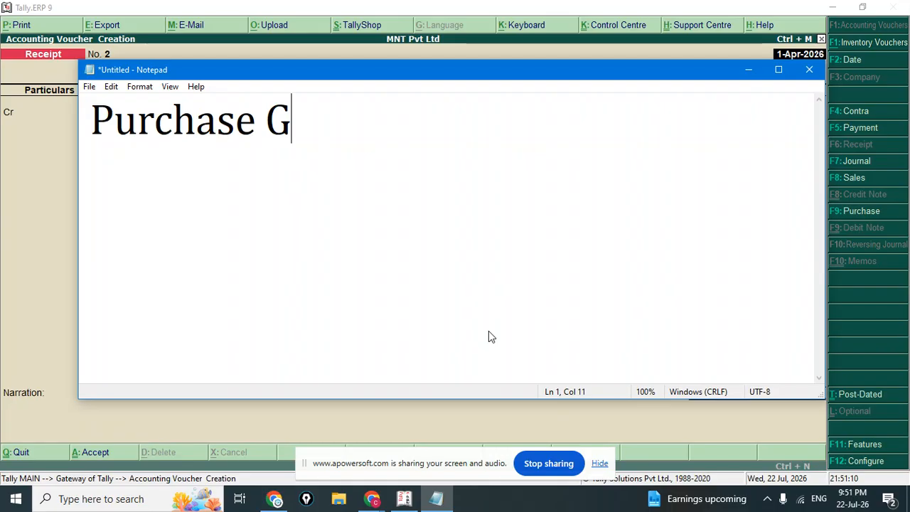
type("oods ")
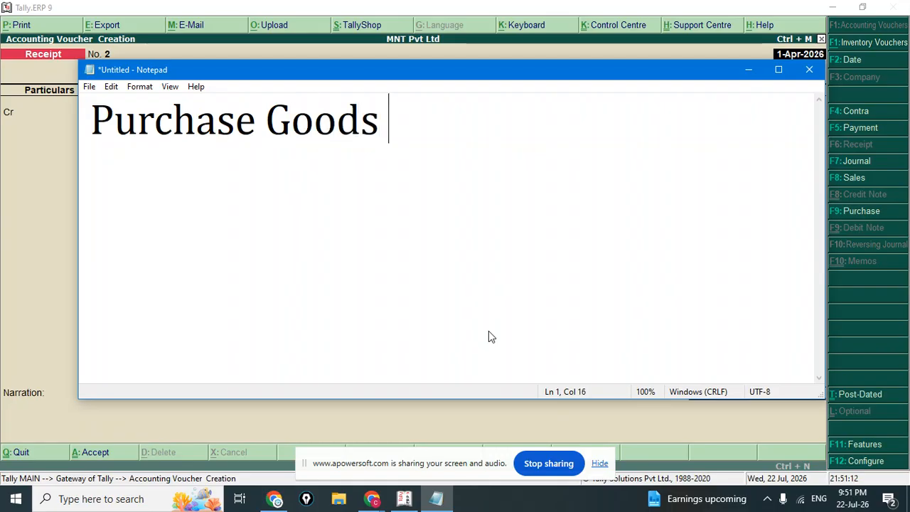
type("From ")
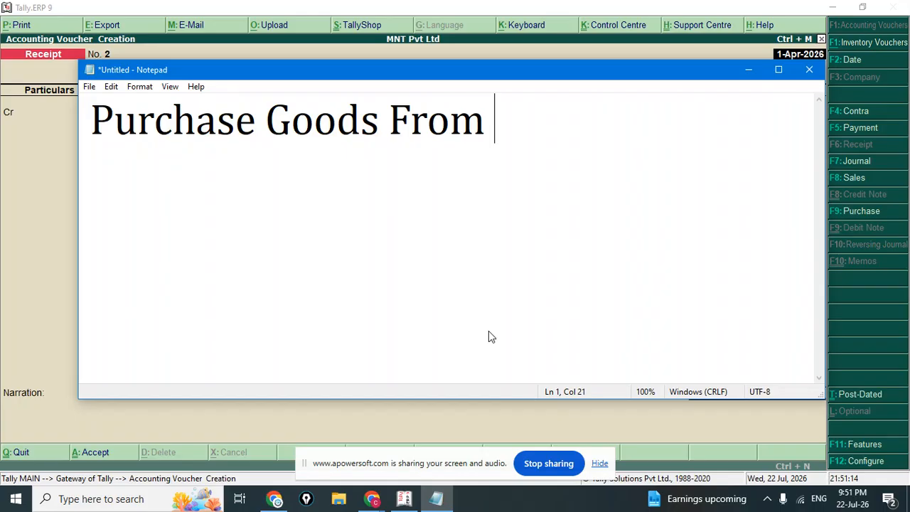
type("ABC Tra")
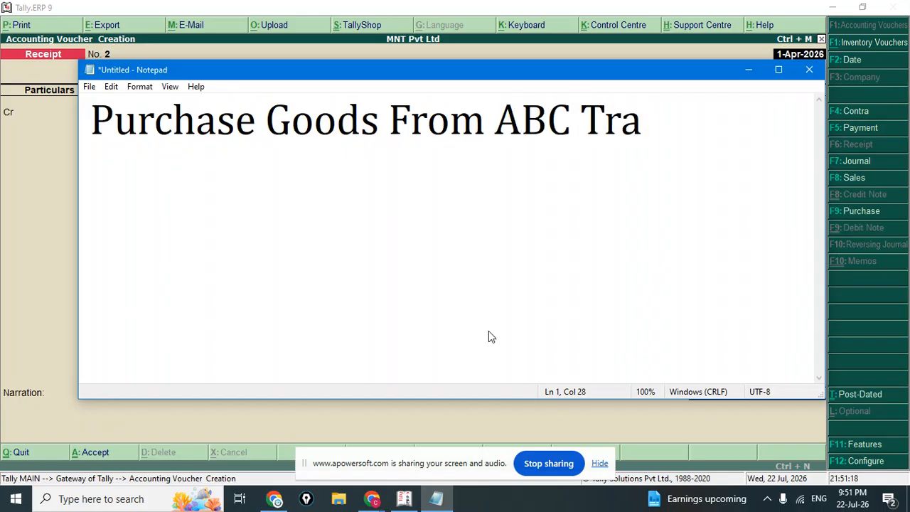
type("ders")
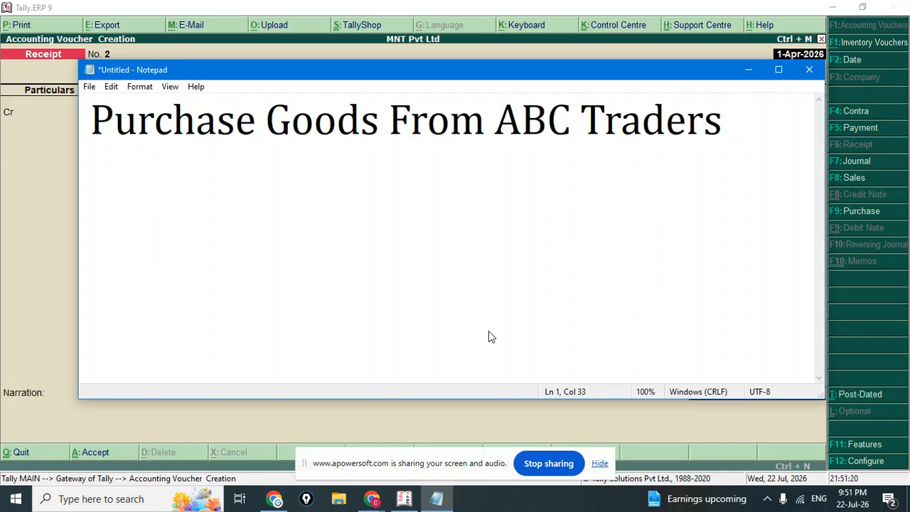
key("Return")
type("50000")
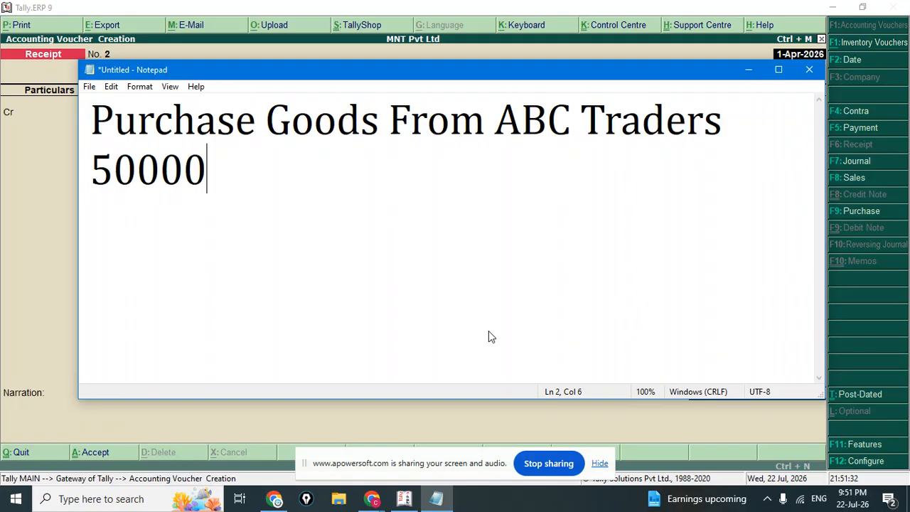
type(",")
Add the tax lines 'CGST = 9%' and 'SGST = 9%'.
key("Return")
type("g")
key("BackSpace")
type("CGSRT")
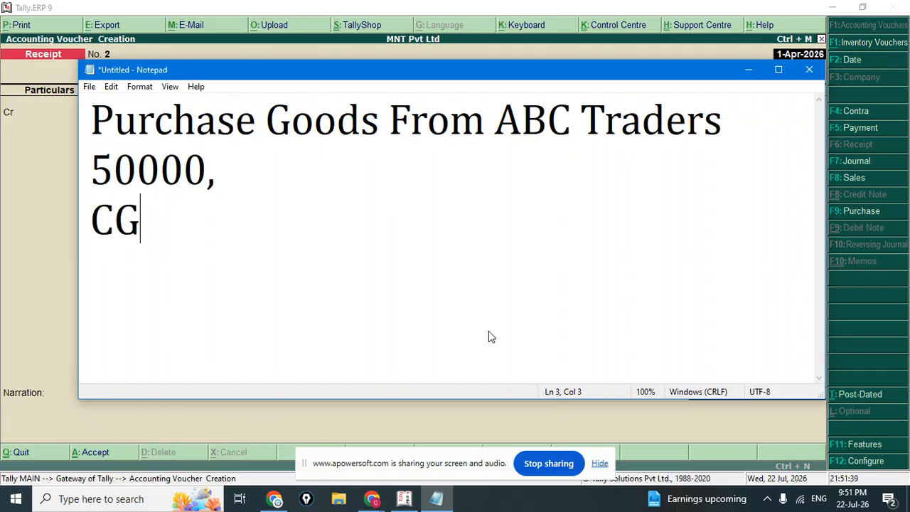
key("BackSpace")
key("BackSpace")
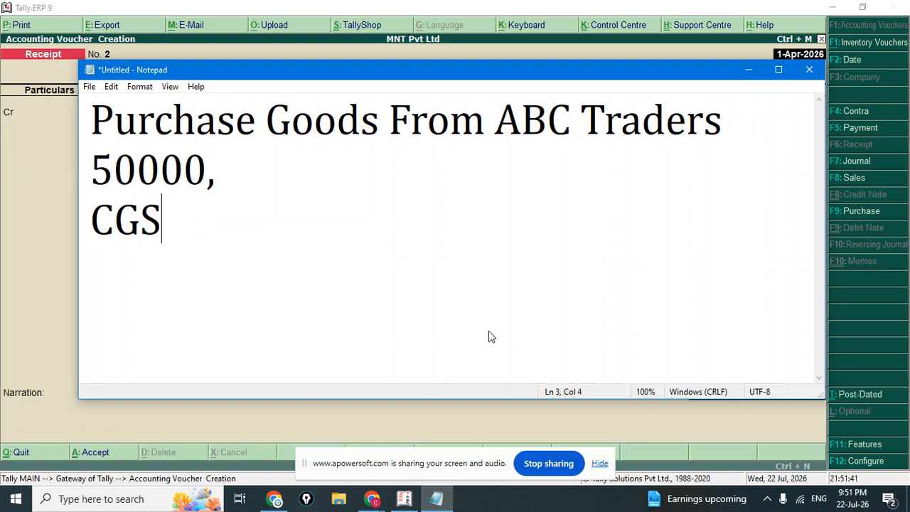
type("T = ")
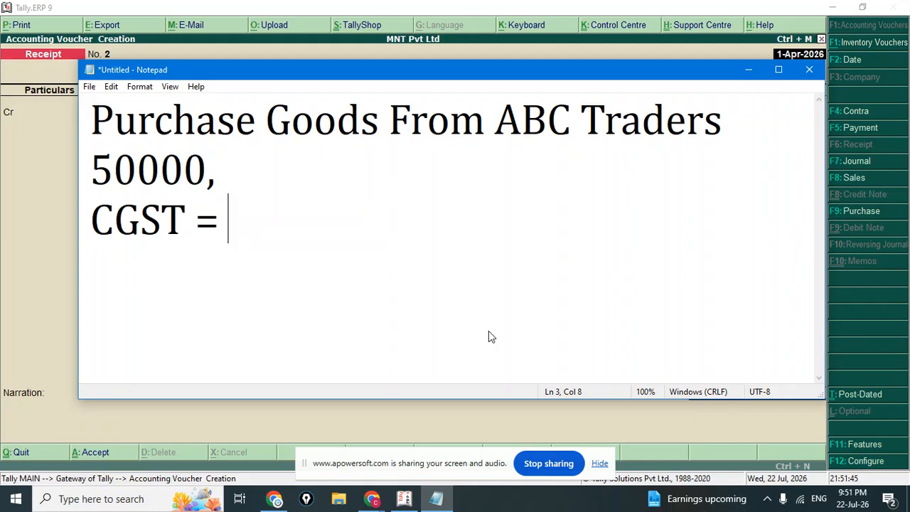
type("9%")
key("Return")
type("S")
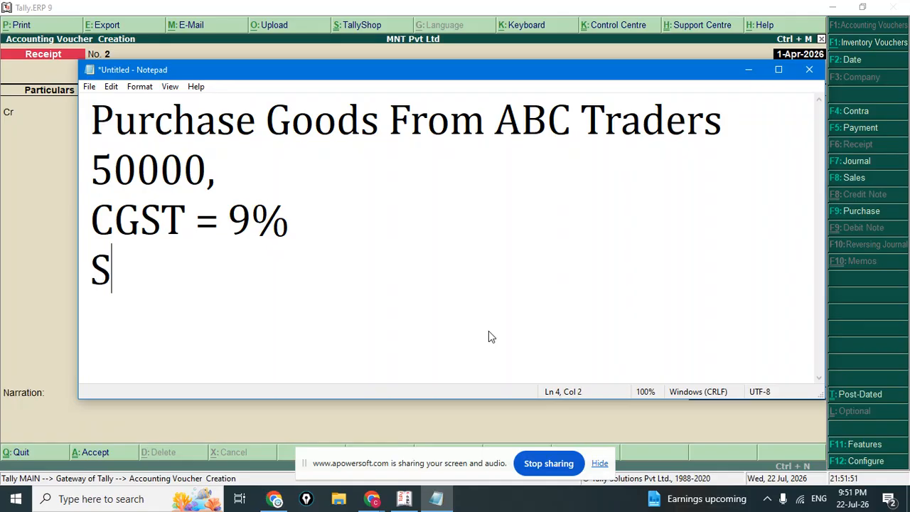
type("GST =")
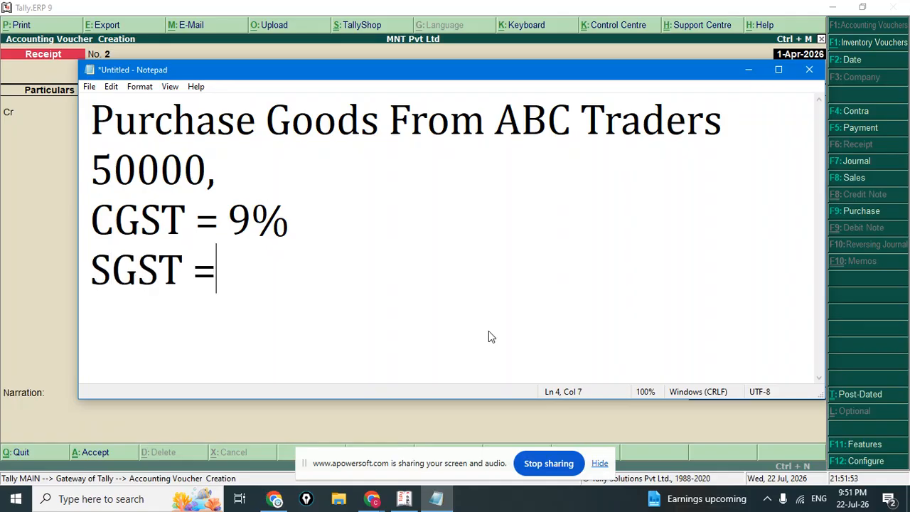
type(" 9%")
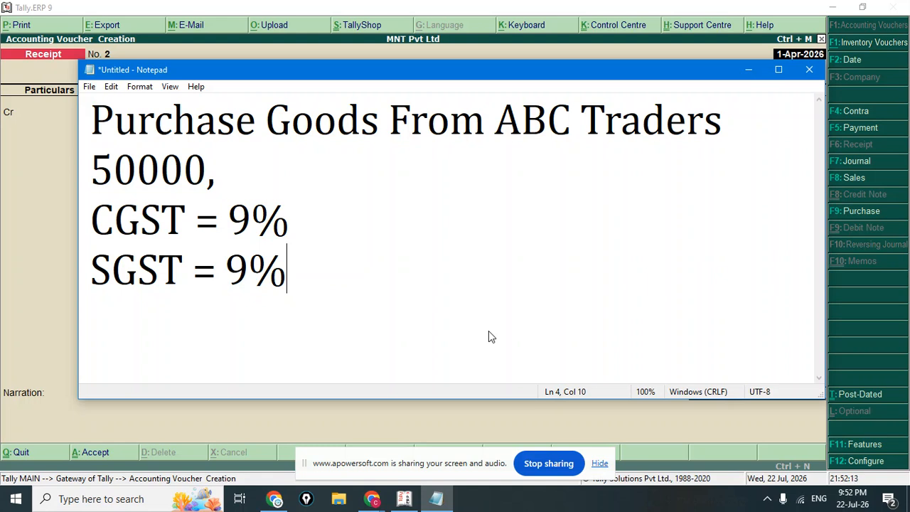
left_click(403, 498)
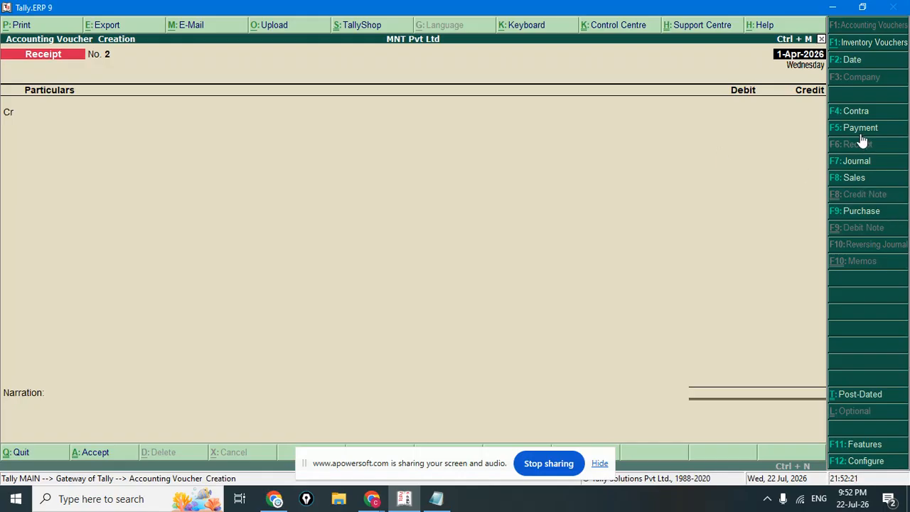
Switch the voucher to Purchase and enter supplier invoice number 1.
left_click(861, 212)
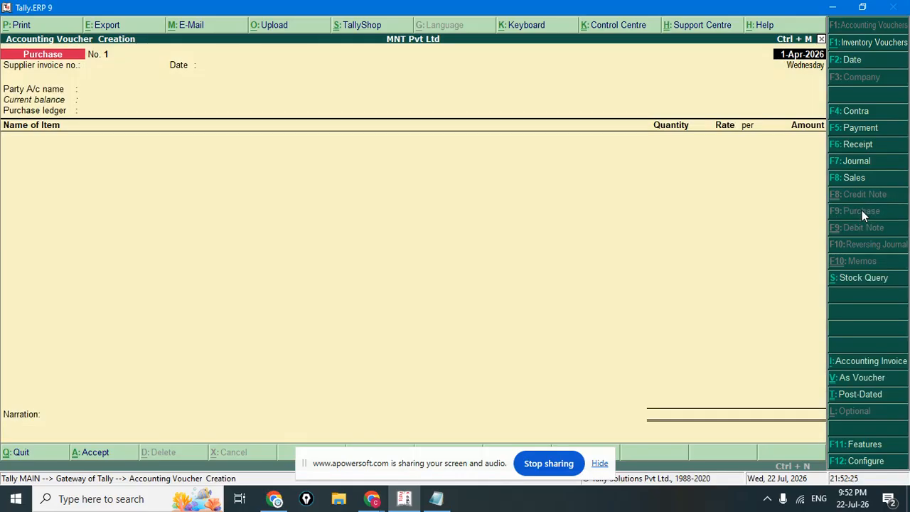
key("Return")
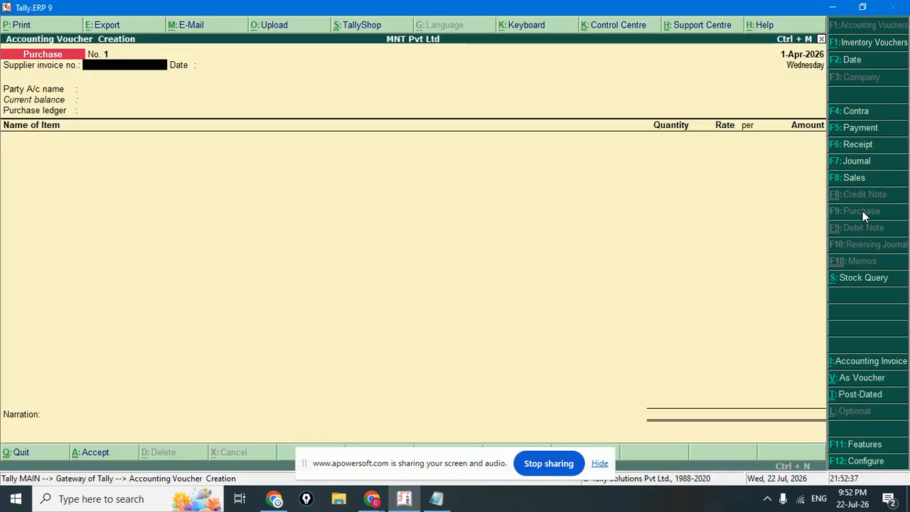
type("1")
key("Return")
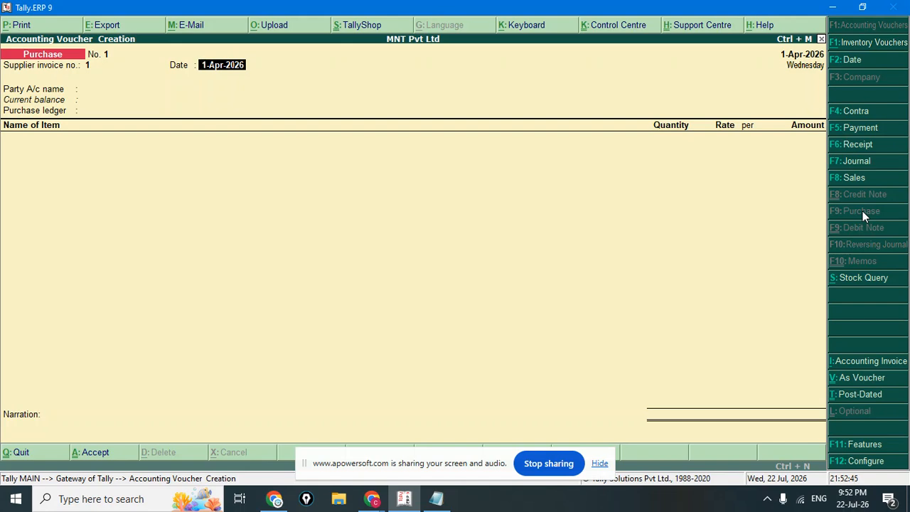
Try a different date, then erase it to keep the voucher date at 1-Apr-2026.
type("10-Apr-2026")
key("BackSpace")
type("5")
key("BackSpace")
type("4")
key("BackSpace")
key("BackSpace")
key("BackSpace")
key("BackSpace")
key("BackSpace")
key("BackSpace")
key("BackSpace")
key("BackSpace")
key("BackSpace")
key("BackSpace")
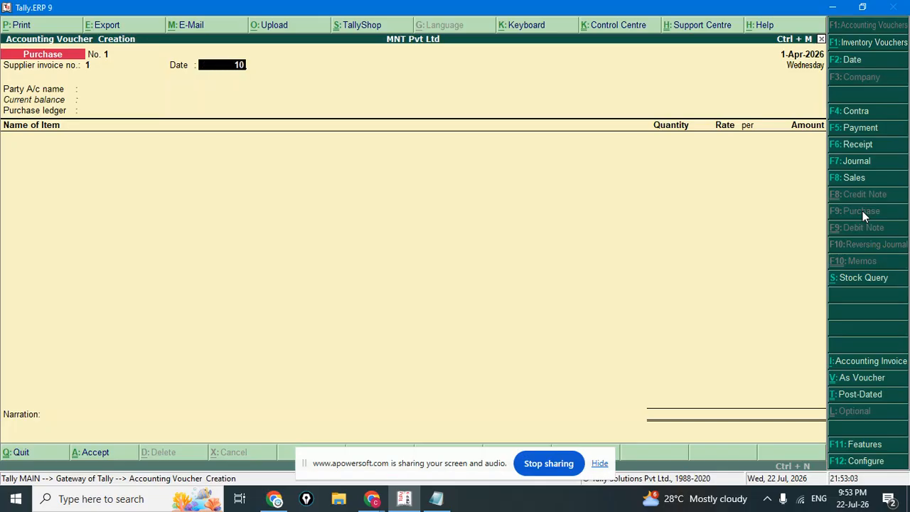
key("BackSpace")
key("BackSpace")
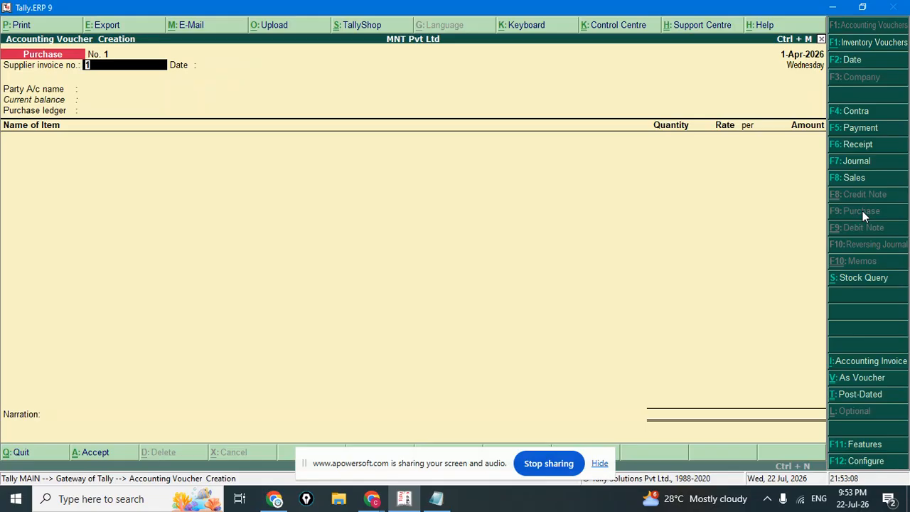
key("Return")
key("Return")
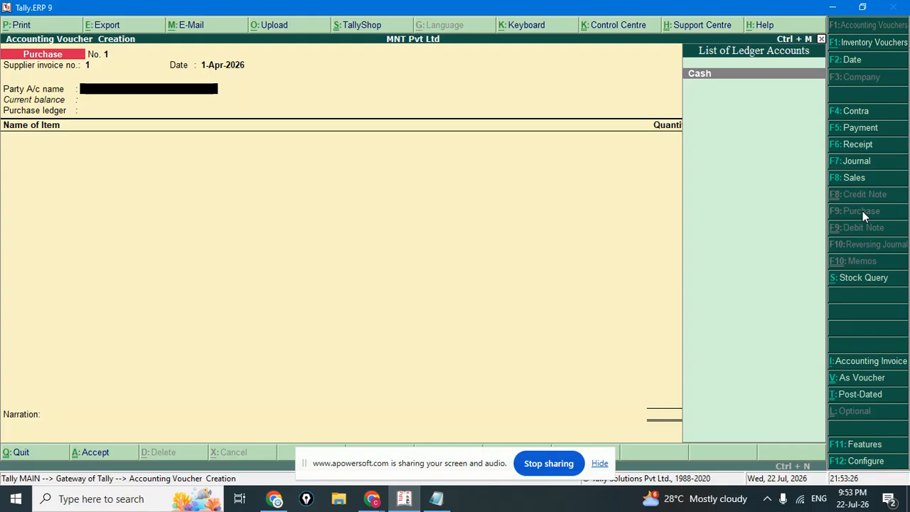
Abandon the half-created ABC TRADERS ledger and quit the purchase voucher to Gateway of Tally.
key("alt+c")
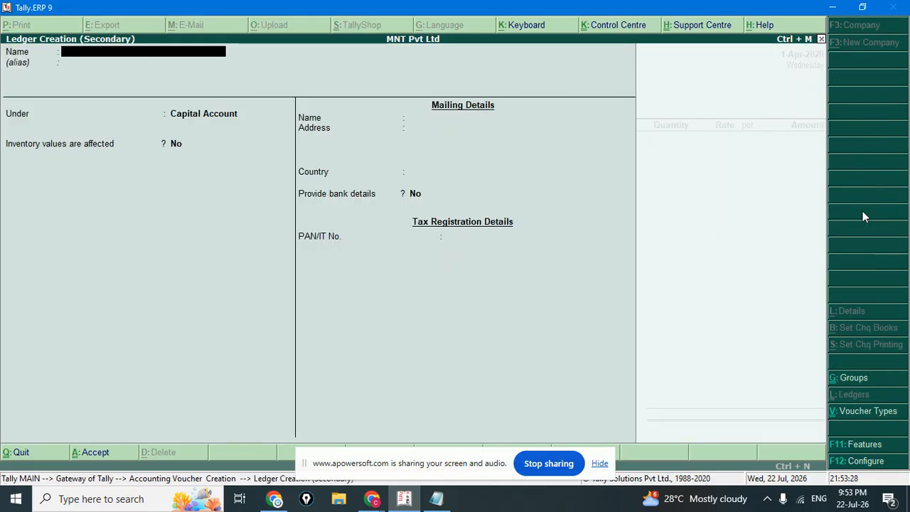
type("ABC TR")
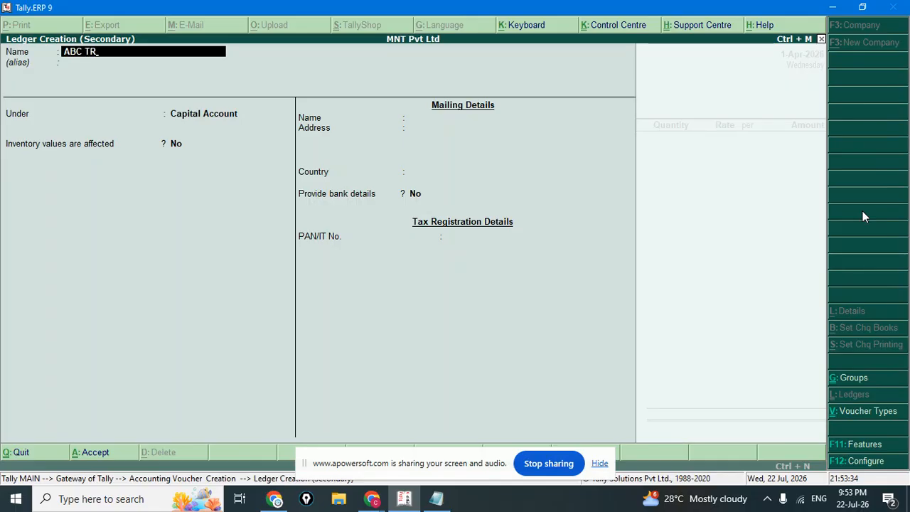
type("ADERS")
key("BackSpace")
key("BackSpace")
key("BackSpace")
key("BackSpace")
key("BackSpace")
key("BackSpace")
key("BackSpace")
key("BackSpace")
key("BackSpace")
key("BackSpace")
key("BackSpace")
key("Escape")
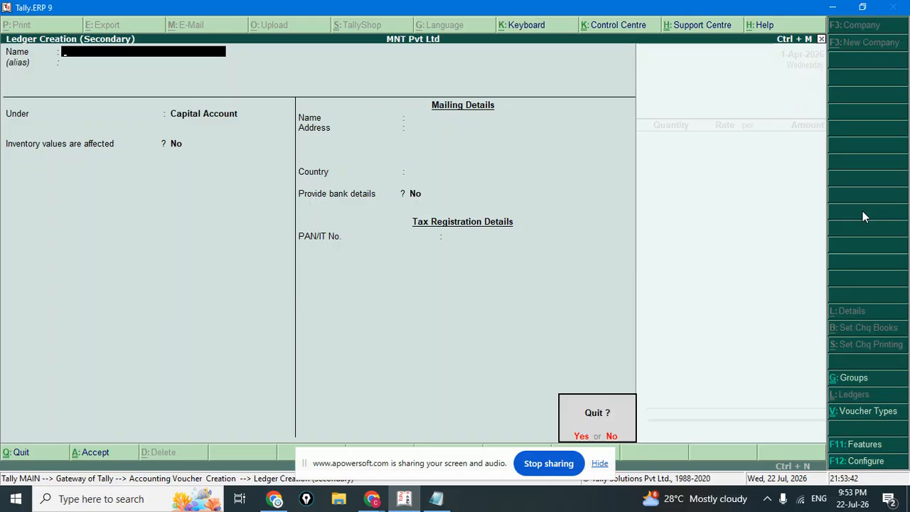
key("Return")
key("Escape")
key("Return")
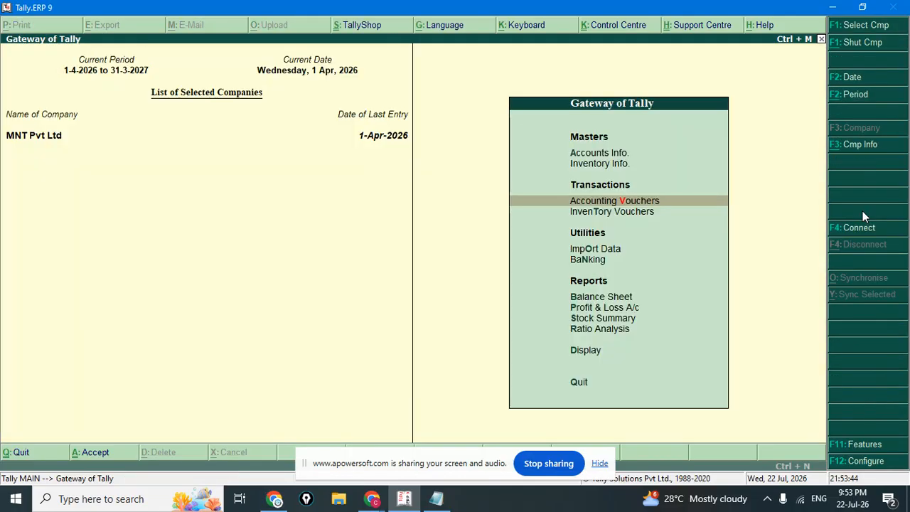
Enable GST for MNT Pvt Ltd under Statutory & Taxation features.
left_click(873, 444)
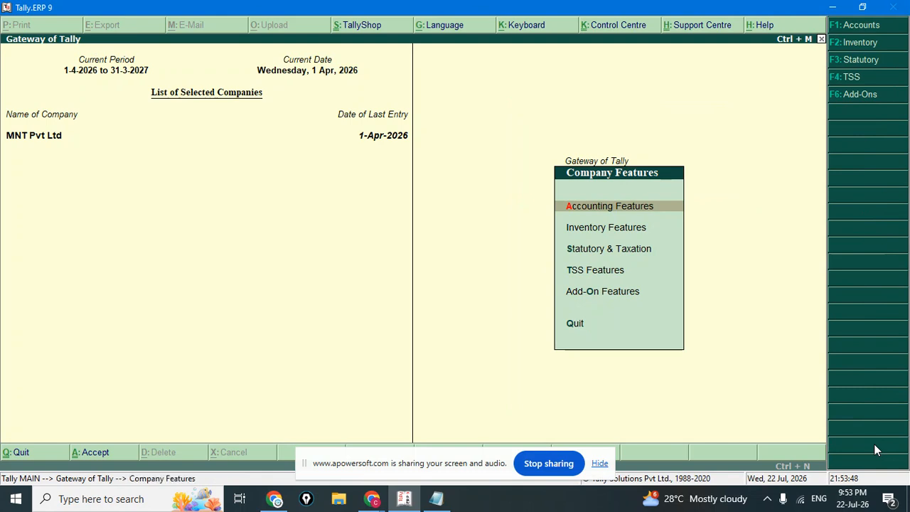
key("Down")
key("Down")
key("Down")
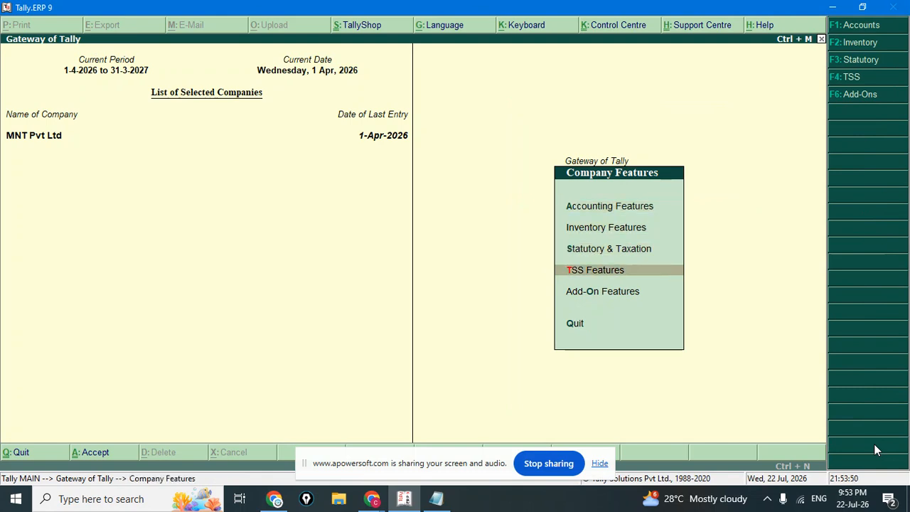
key("Up")
key("Return")
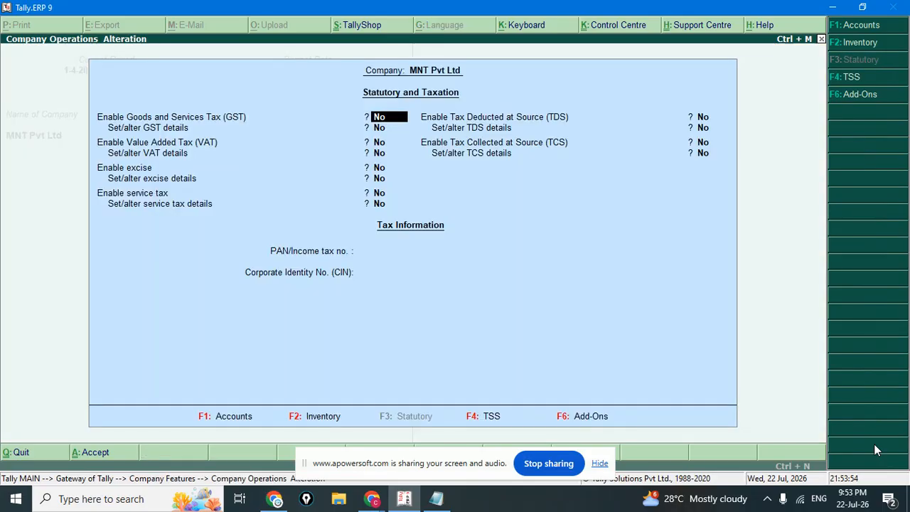
type("y")
key("Return")
type("y")
key("Return")
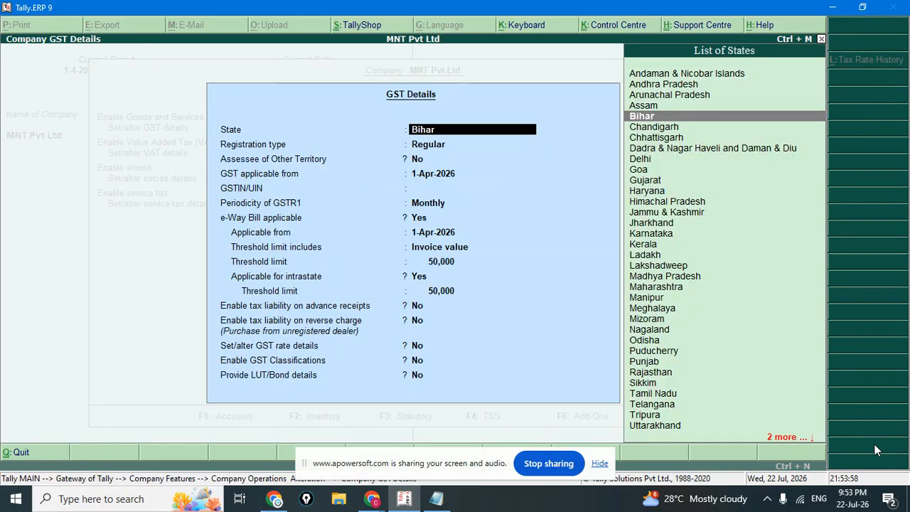
Accept GST details with state Bihar and Regular registration, save, and leave Company Features.
key("Return")
key("Return")
key("Return")
key("Return")
key("Return")
key("Return")
key("Return")
key("Return")
key("Return")
key("Return")
key("Return")
key("Return")
key("Return")
key("Return")
key("Return")
key("Return")
key("Return")
key("Return")
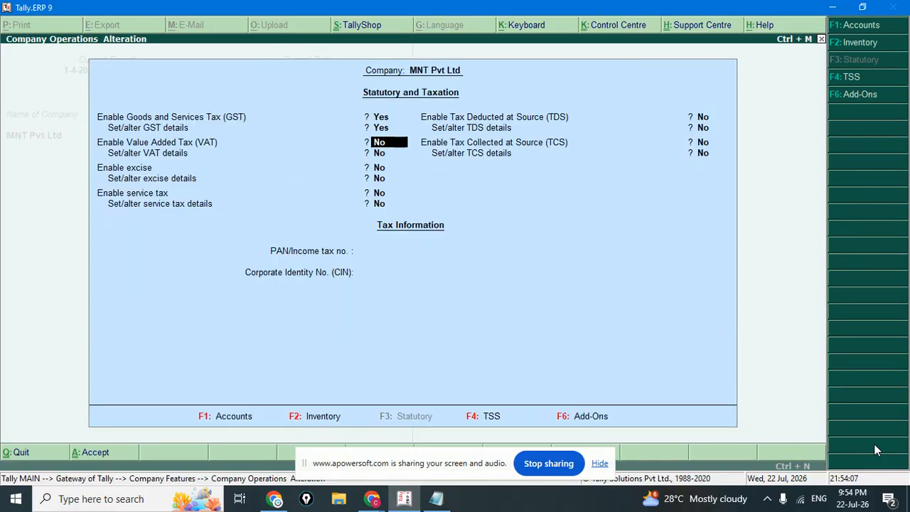
key("Return")
key("Return")
key("Return")
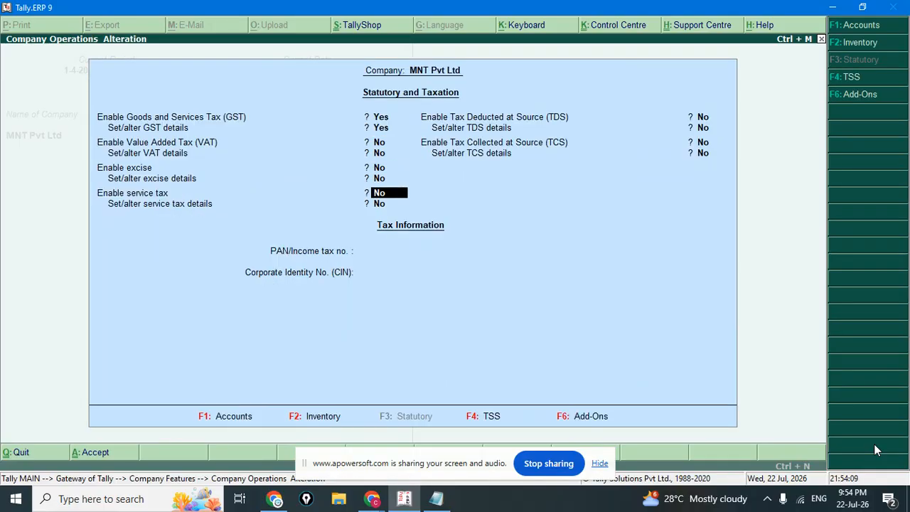
key("Return")
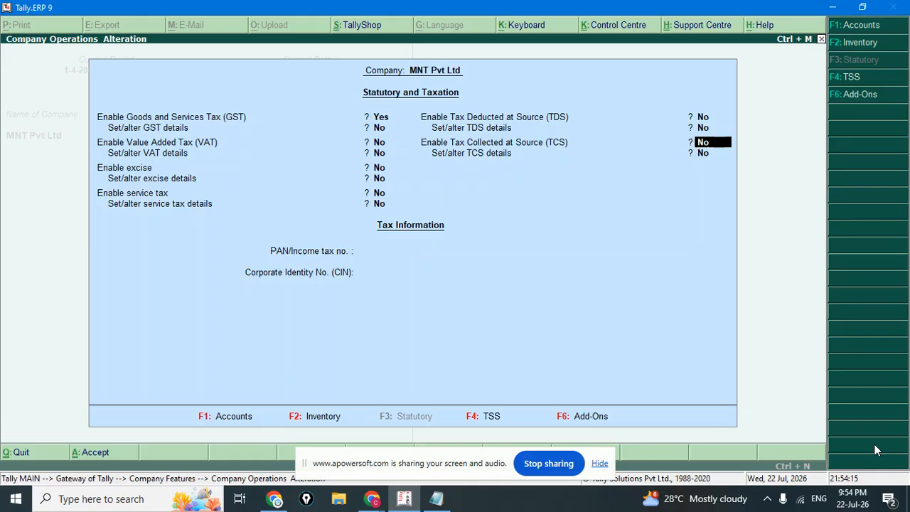
key("Return")
key("Return")
key("Return")
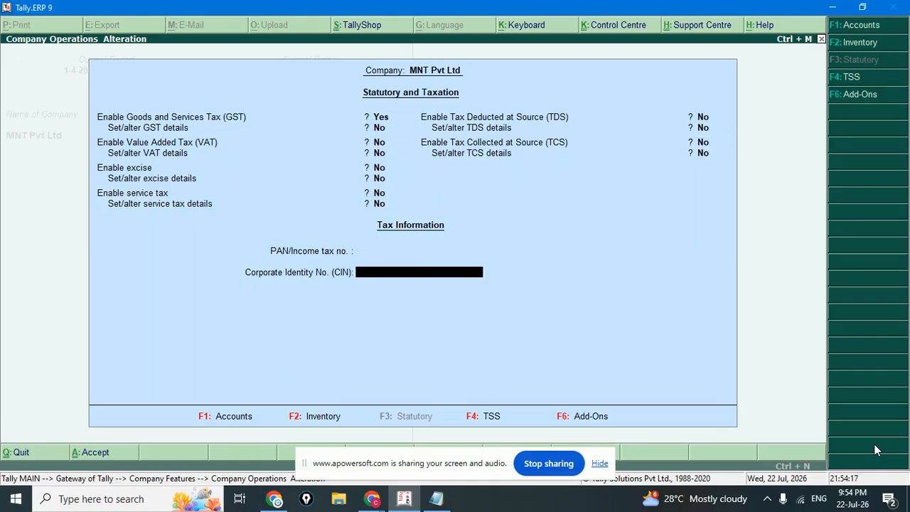
key("Return")
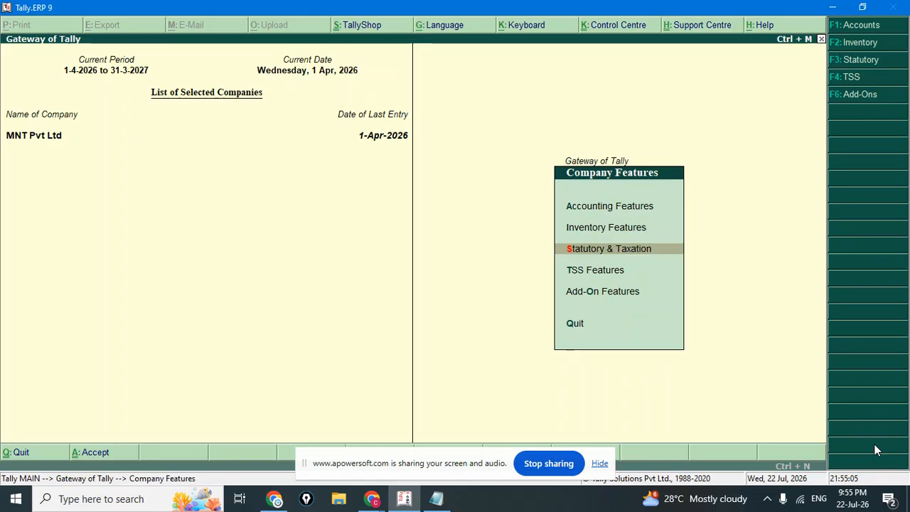
key("Escape")
key("Escape")
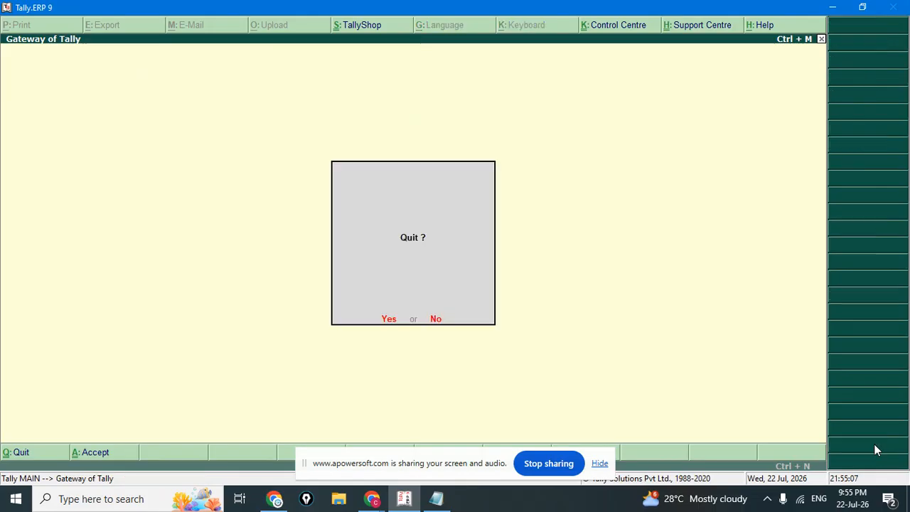
Decline quitting Tally and start a new Purchase voucher at the Party A/c name field.
key("n")
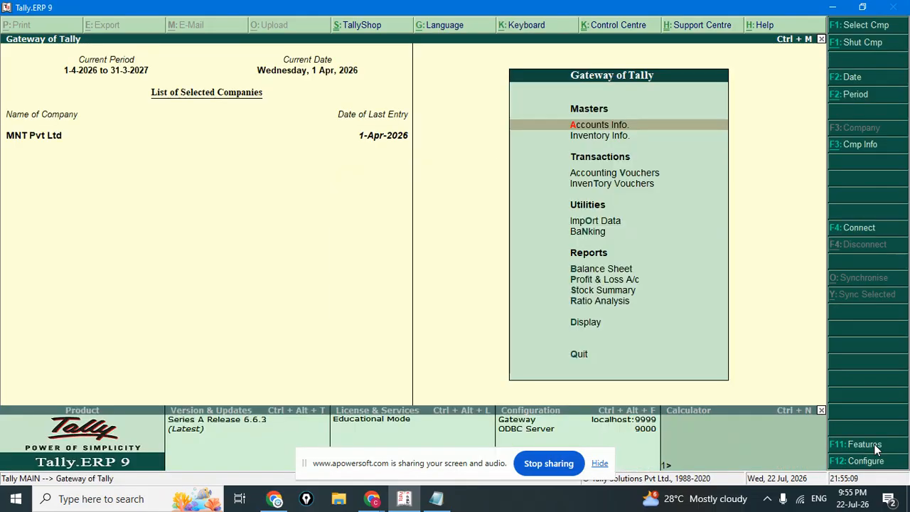
key("Down")
key("Down")
key("Down")
key("Down")
key("Up")
key("Up")
key("Return")
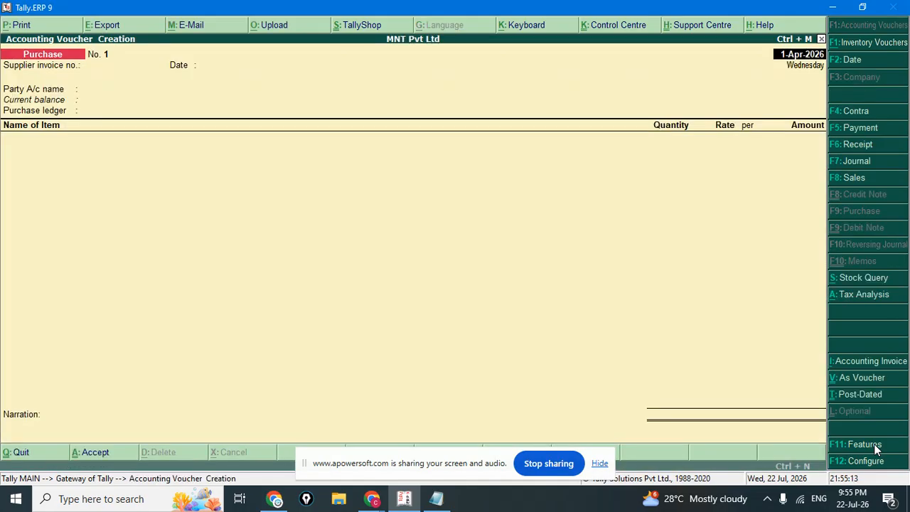
key("Return")
key("Return")
key("Return")
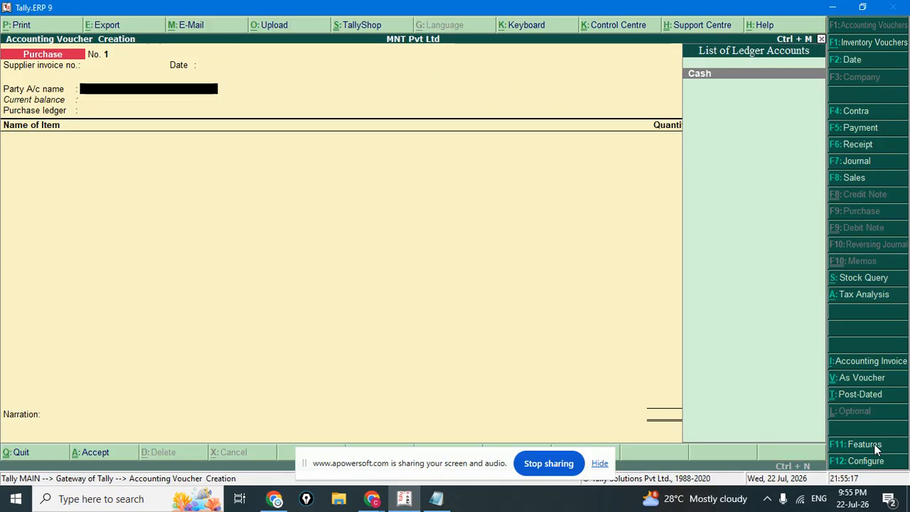
Create the party ledger ABC Traders under Sundry Creditors with bill-by-bill balances on.
key("alt+c")
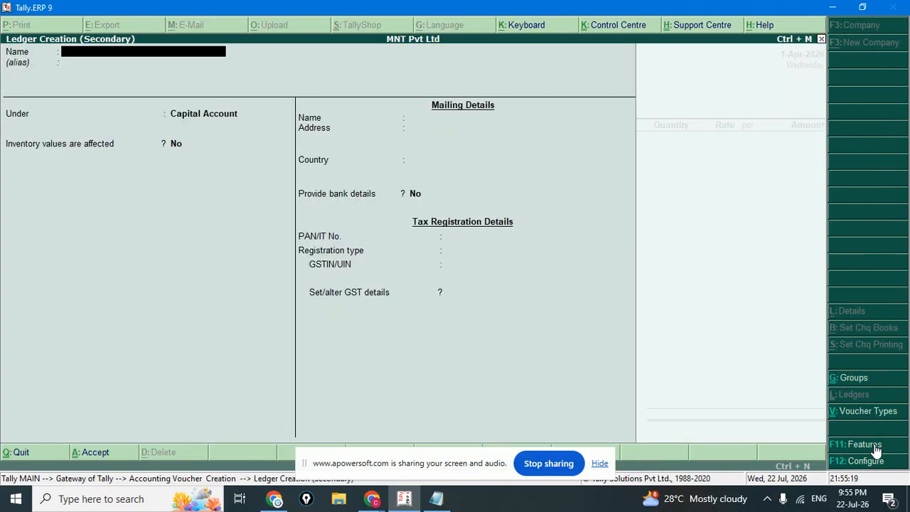
type("AS")
key("BackSpace")
type("BC Traders")
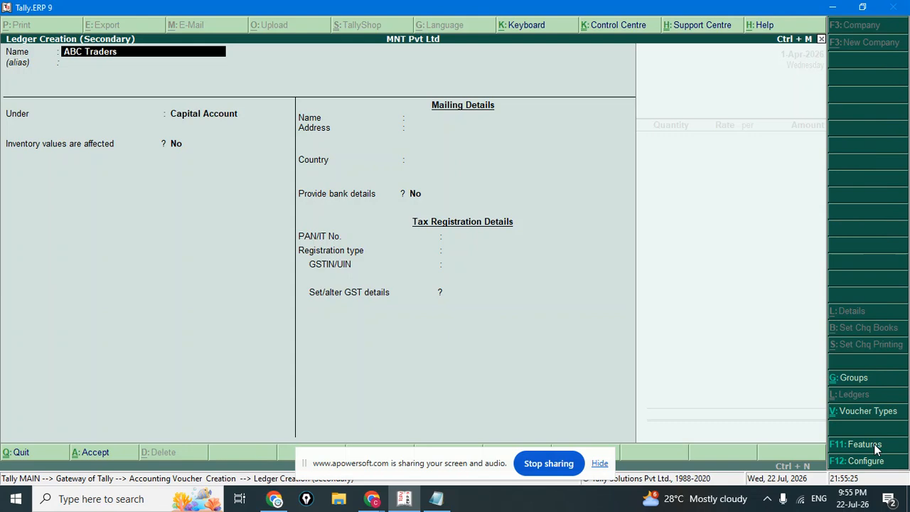
key("Return")
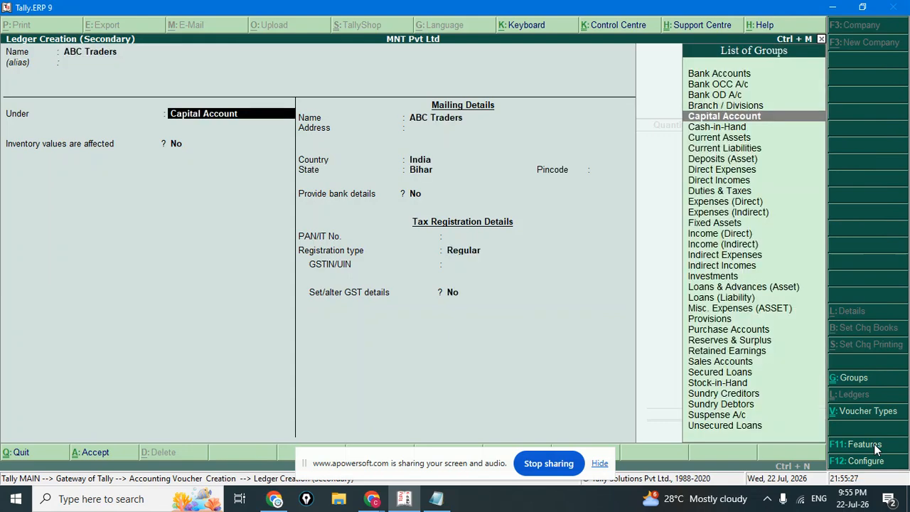
type("S")
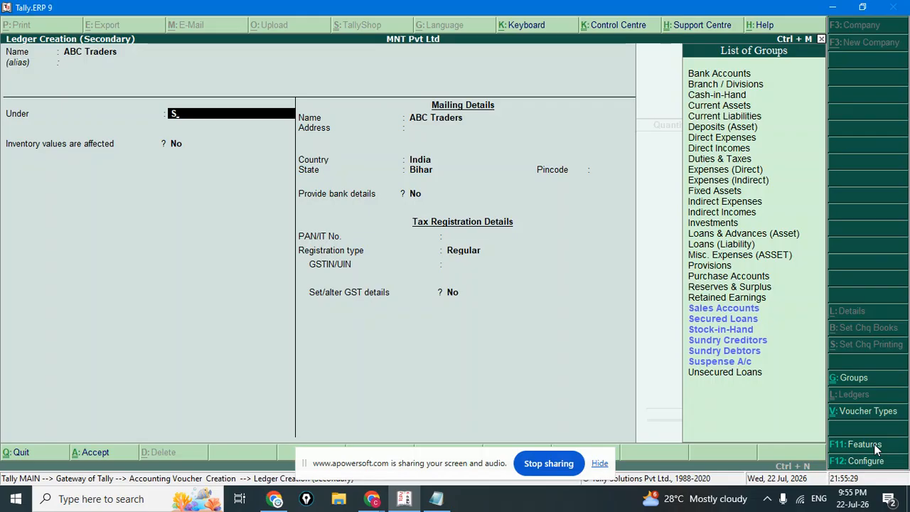
type("un")
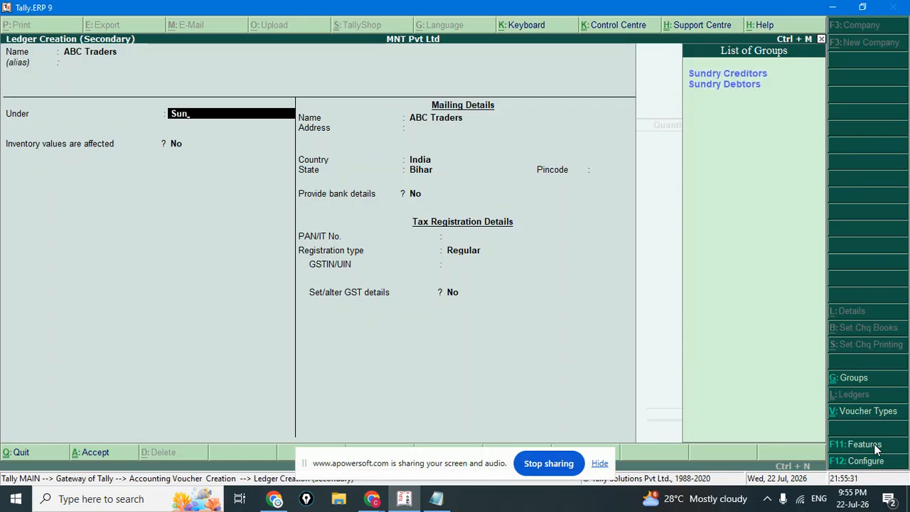
key("Return")
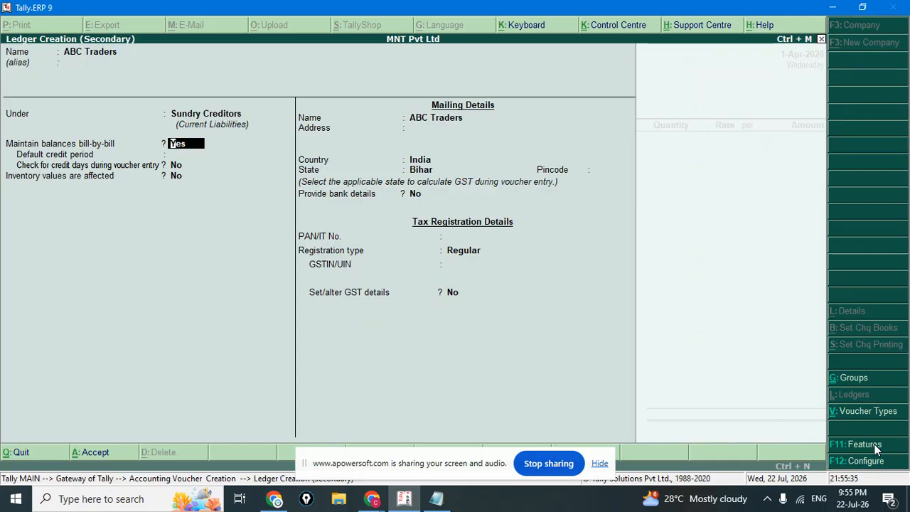
key("Return")
key("Return")
key("Return")
key("Return")
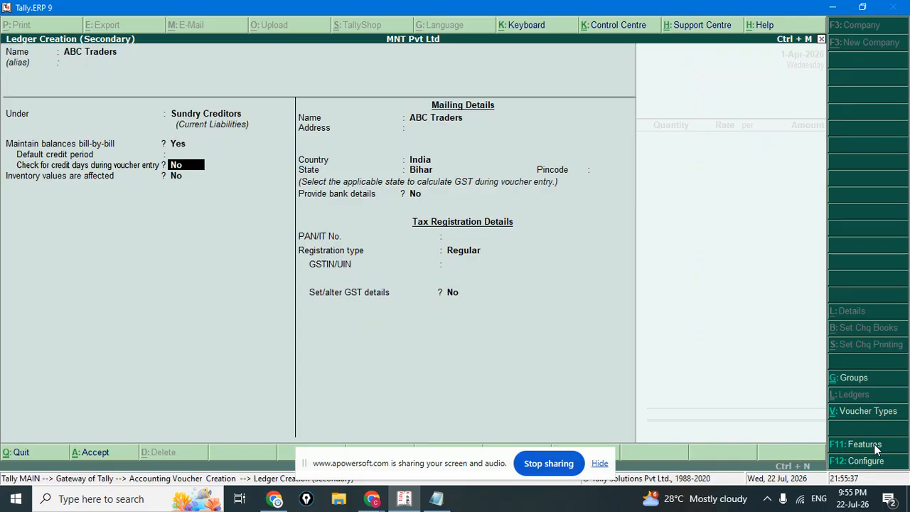
Give ABC Traders Regular GST registration in India, Bihar, and save the ledger.
key("Return")
key("Return")
key("Return")
key("Return")
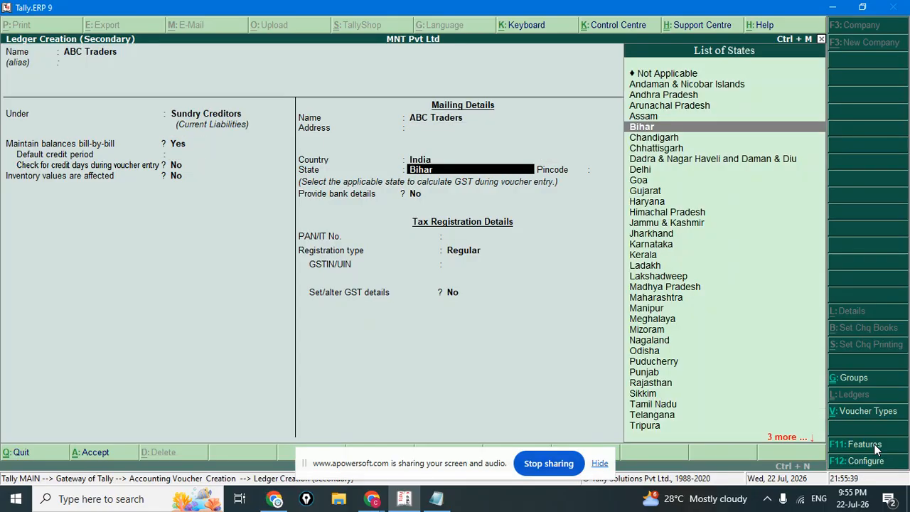
key("Return")
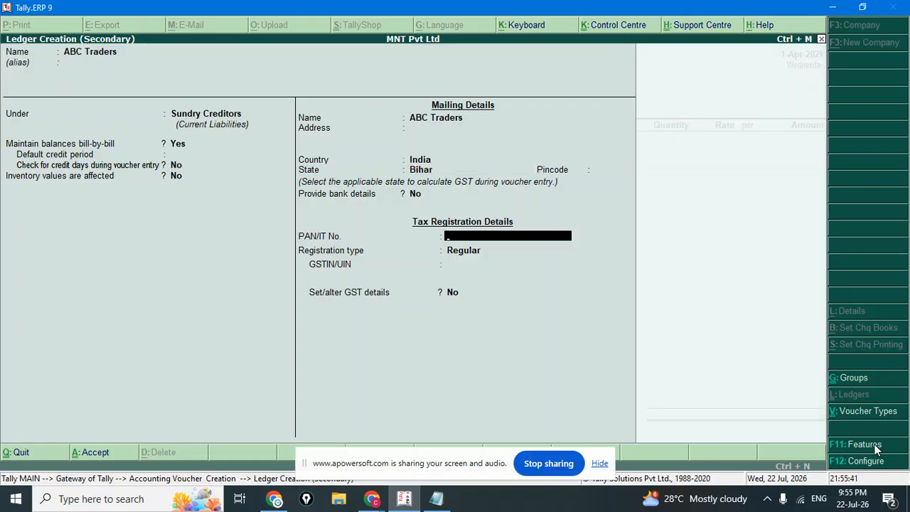
key("Return")
key("Return")
key("Return")
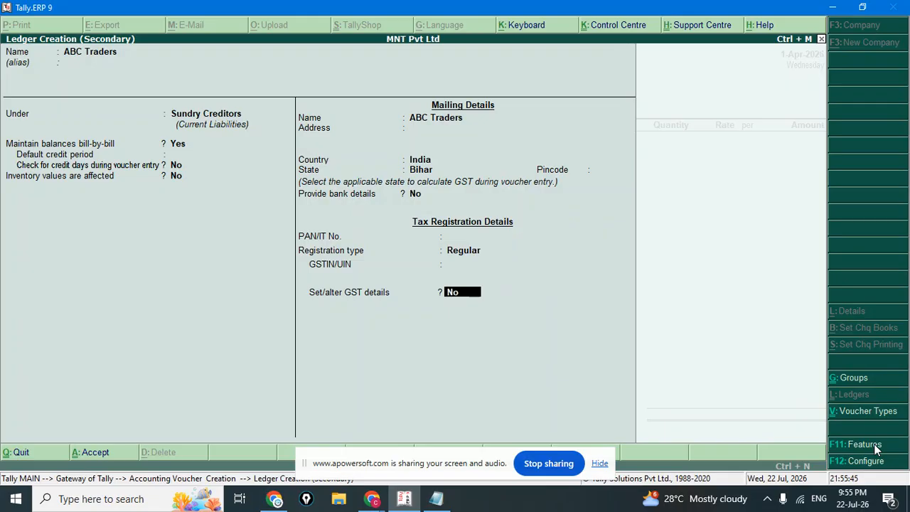
type("y")
key("Return")
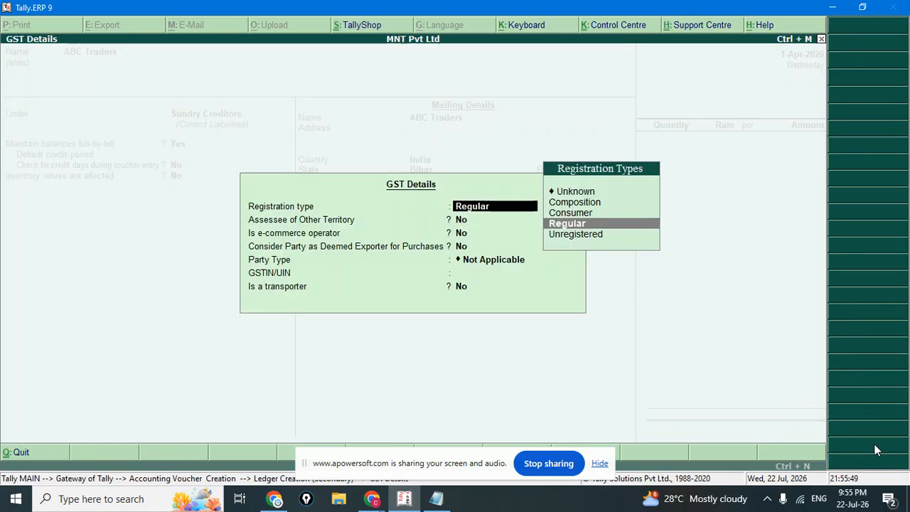
key("Return")
key("Return")
key("Return")
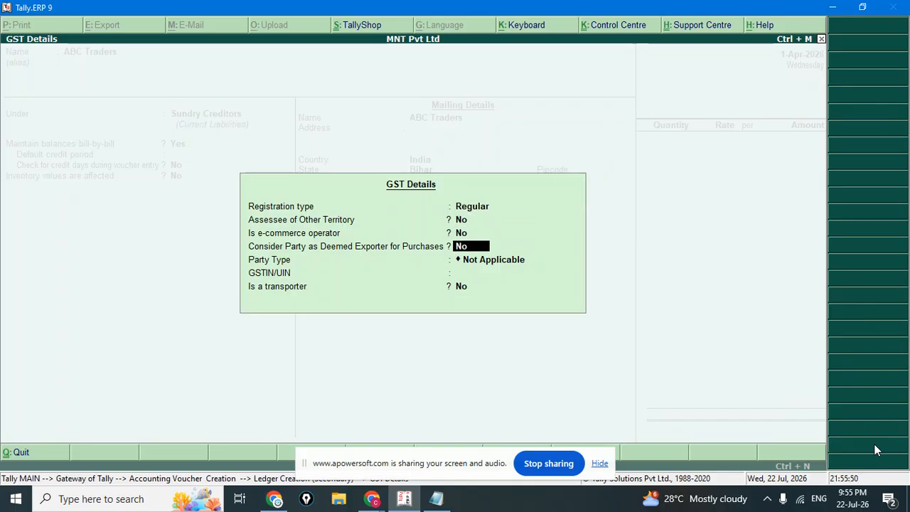
key("Return")
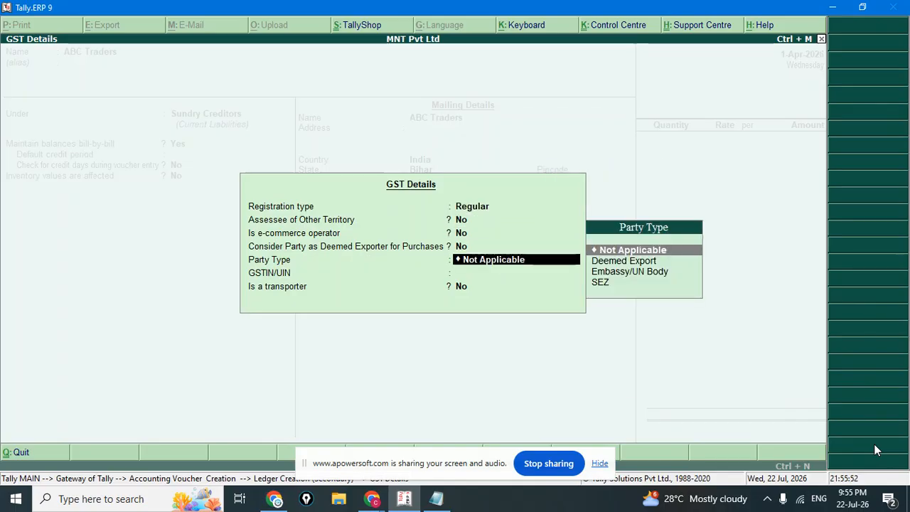
key("Return")
key("Return")
key("Return")
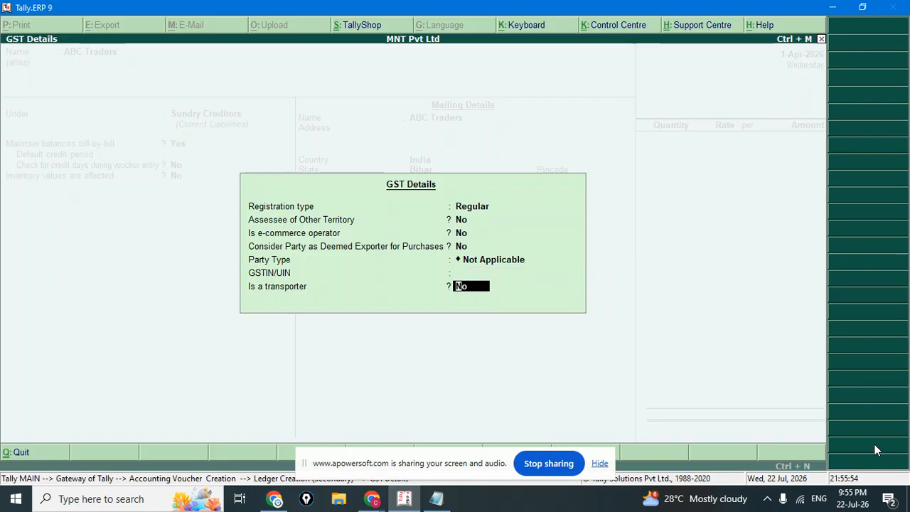
key("Return")
key("Return")
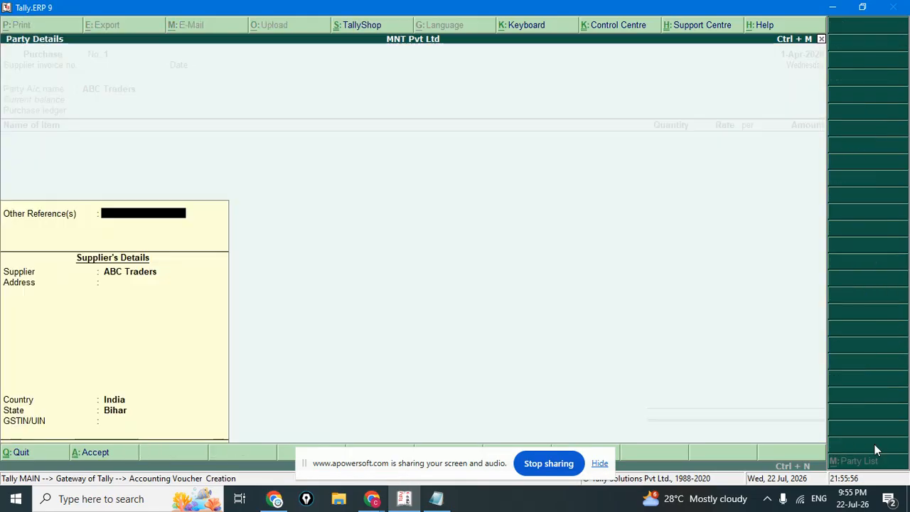
key("Return")
key("Return")
key("Return")
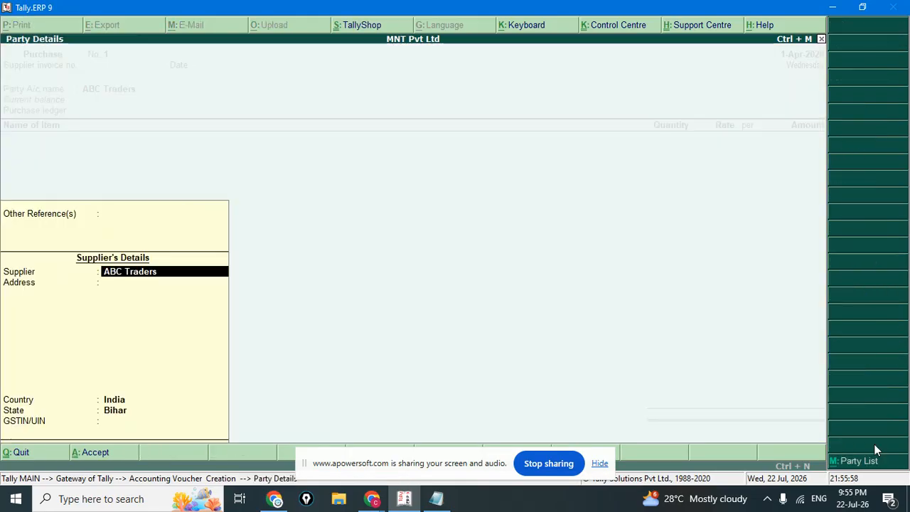
key("Return")
key("Return")
key("Return")
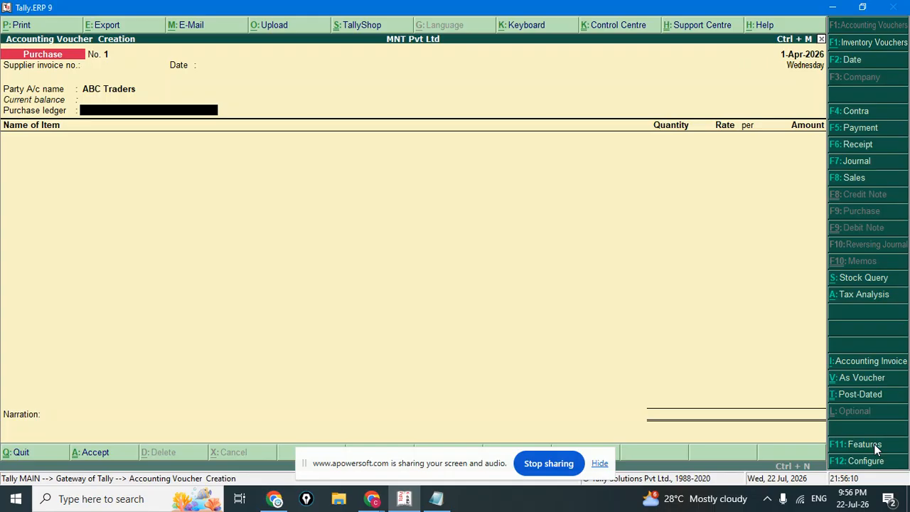
Create a new purchase ledger, correct its name, and place it under Purchase Accounts.
key("alt+c")
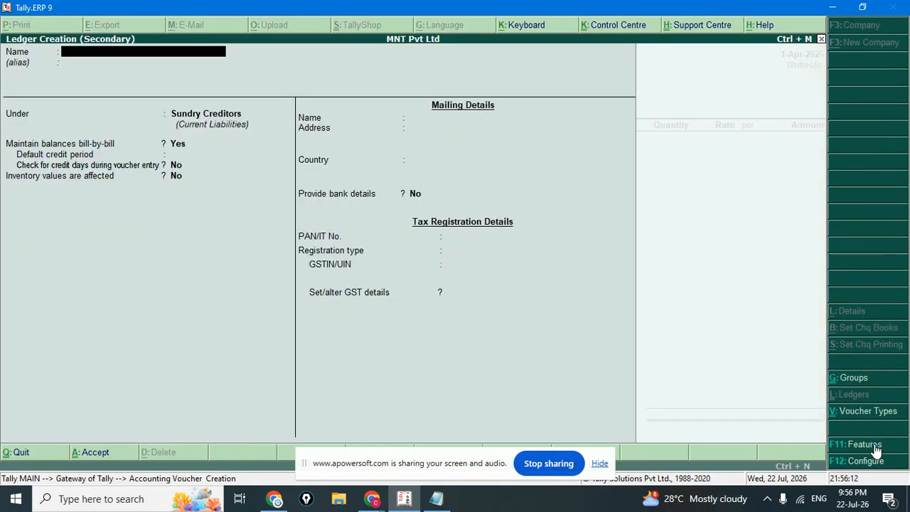
key("Return")
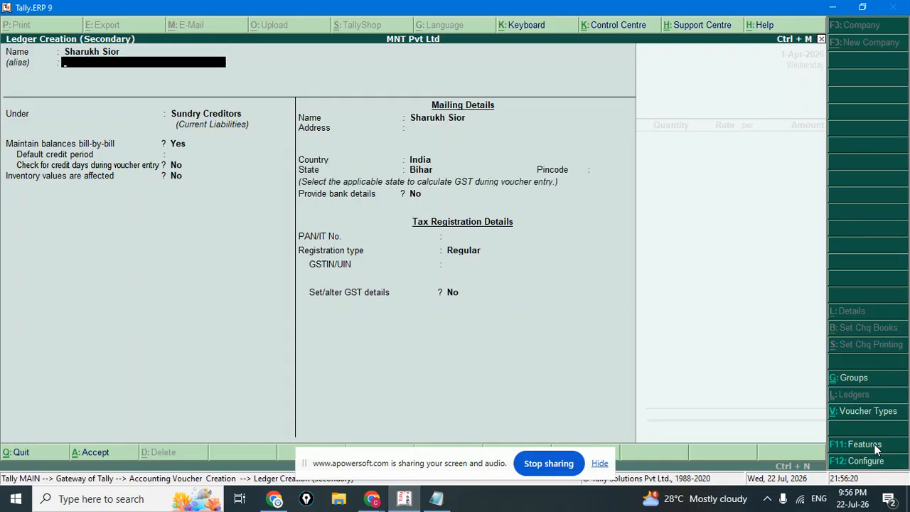
key("BackSpace")
type("Sharukh S")
key("Return")
key("Return")
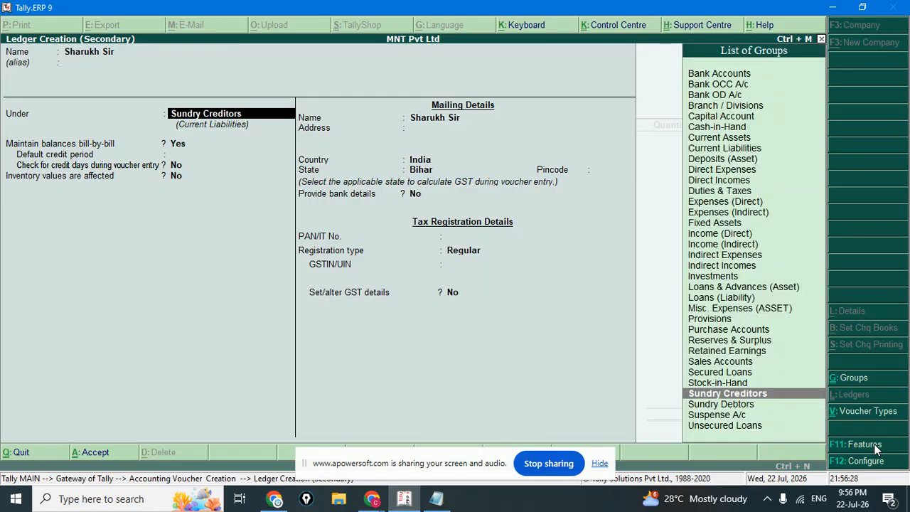
type("Pu")
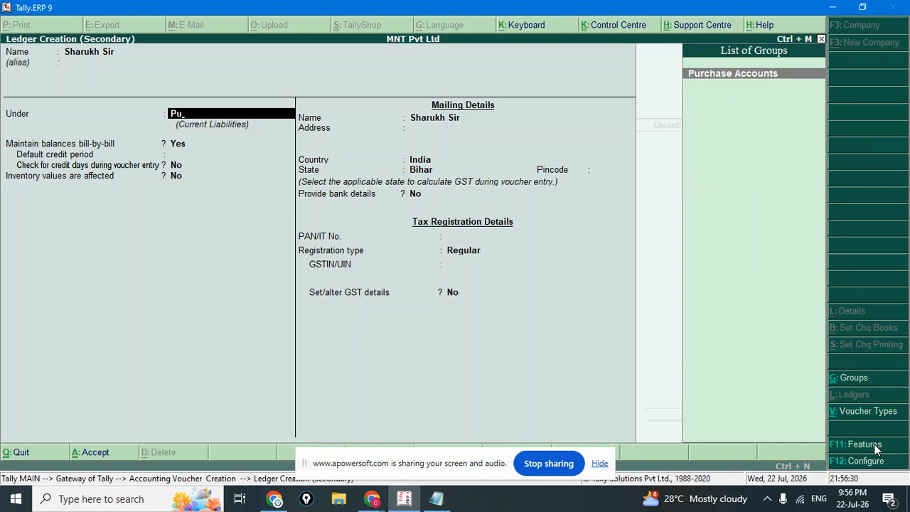
key("Return")
Set the ledger's GST nature to Purchase Taxable with 18% integrated tax and 0 cess.
key("Return")
key("Return")
key("Return")
type("y")
key("Return")
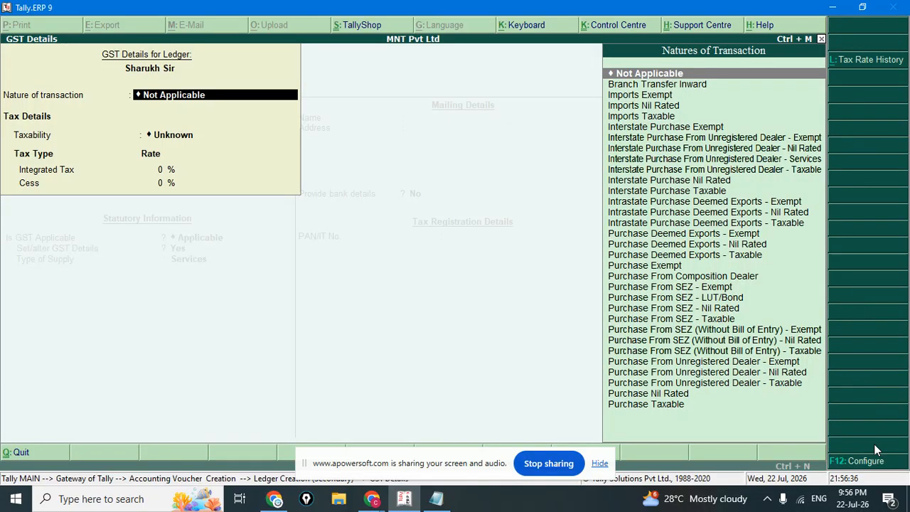
key("Down")
key("Down")
key("Down")
key("Down")
key("Down")
key("Down")
key("Down")
key("Down")
key("Down")
key("Down")
key("Down")
key("Down")
key("Down")
key("Down")
key("Down")
key("Down")
key("Down")
key("Down")
key("Down")
key("Down")
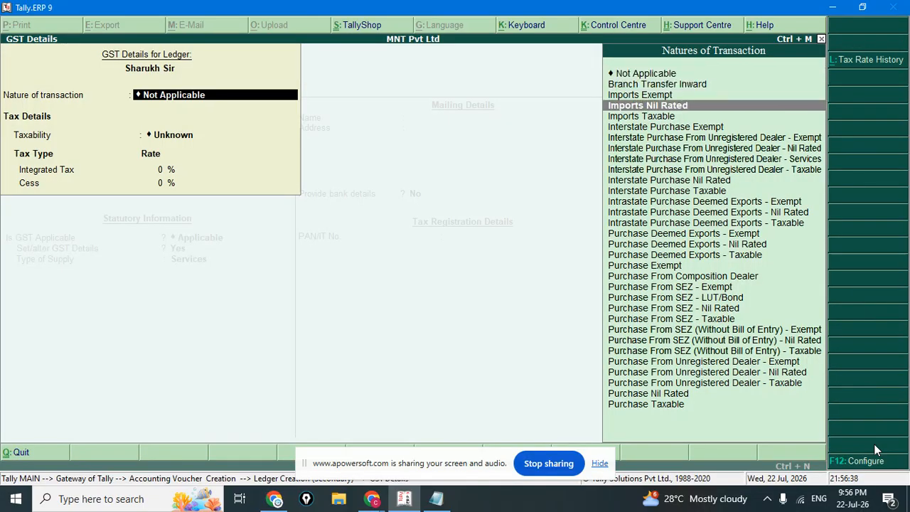
key("Return")
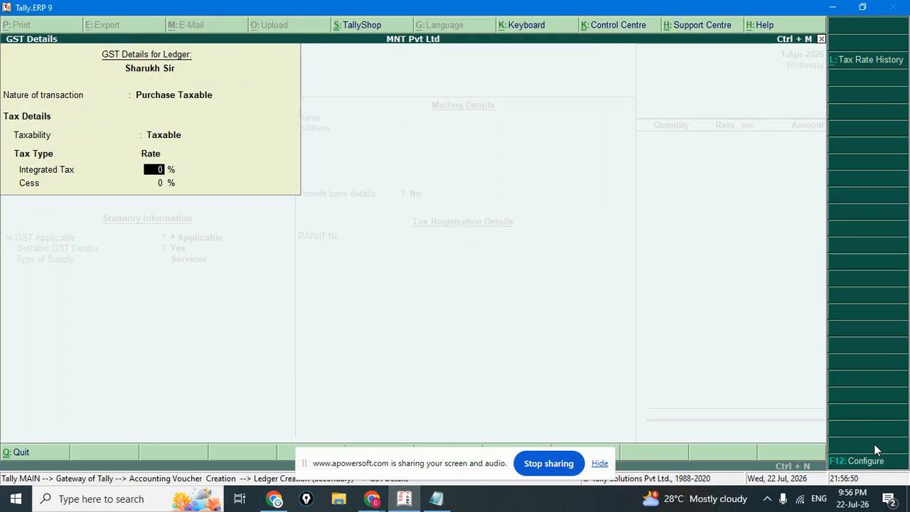
type("18")
key("Return")
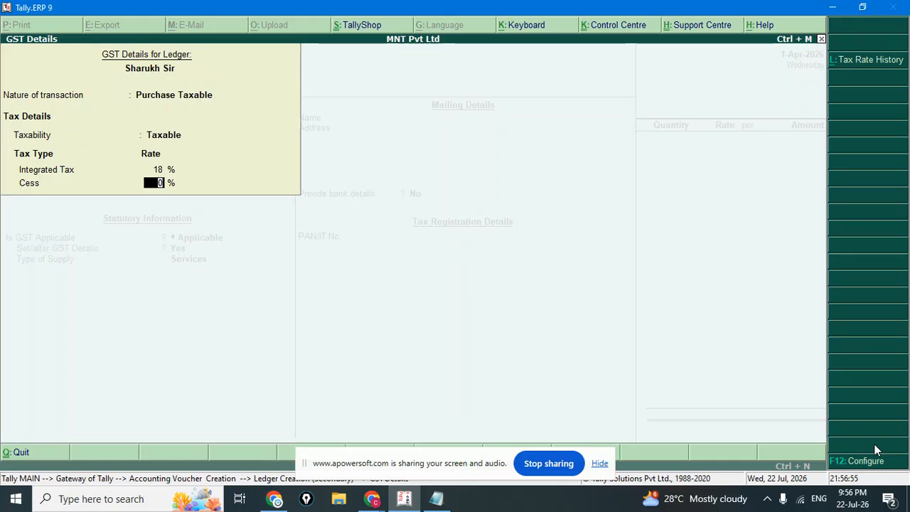
key("Return")
key("Up")
key("Down")
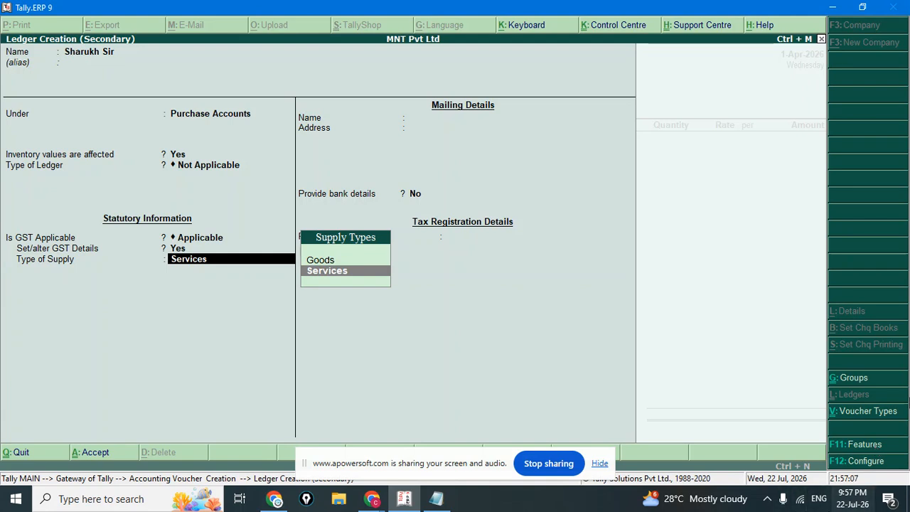
Check the purchase description in Notepad, then set the ledger's supply type to Goods and save it.
left_click(435, 498)
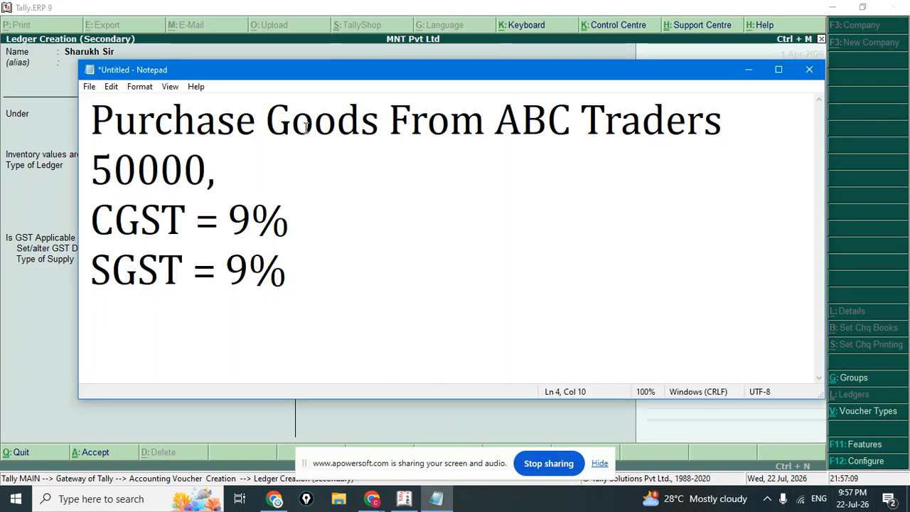
left_click_drag(265, 121, 357, 173)
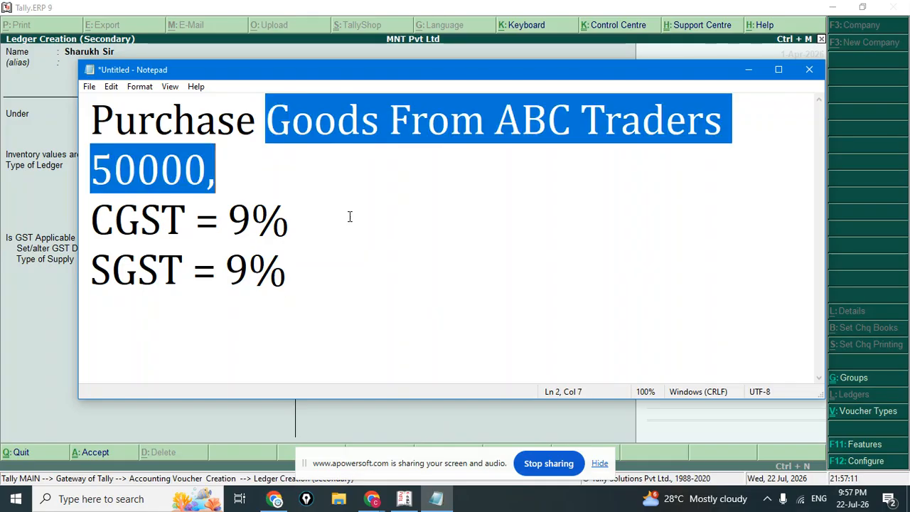
left_click(403, 498)
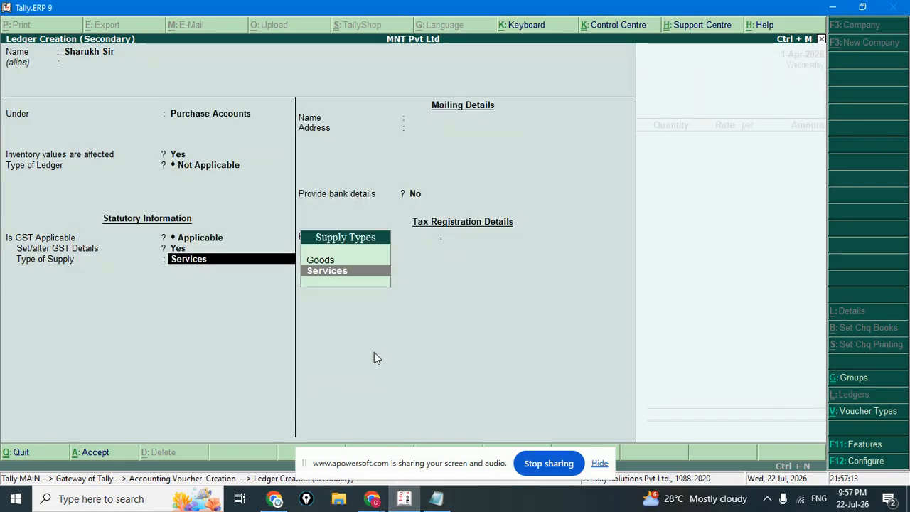
key("Up")
key("Return")
key("Return")
key("Return")
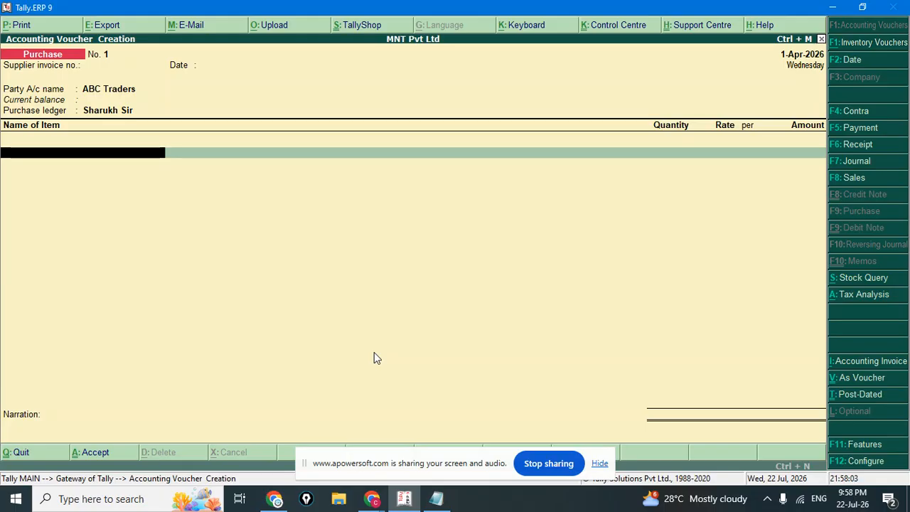
Create stock item L.G 52"TV under Primary with a new unit PIC.
key("alt+c")
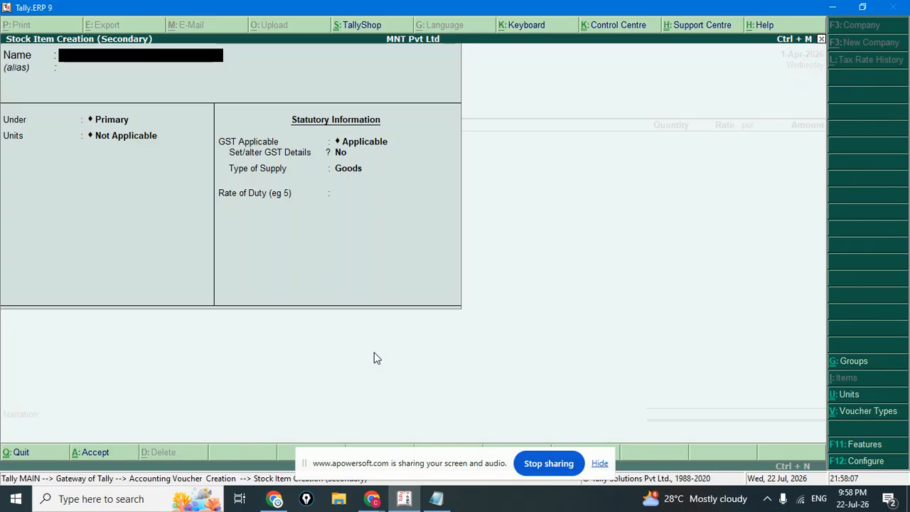
type("L.G 52")
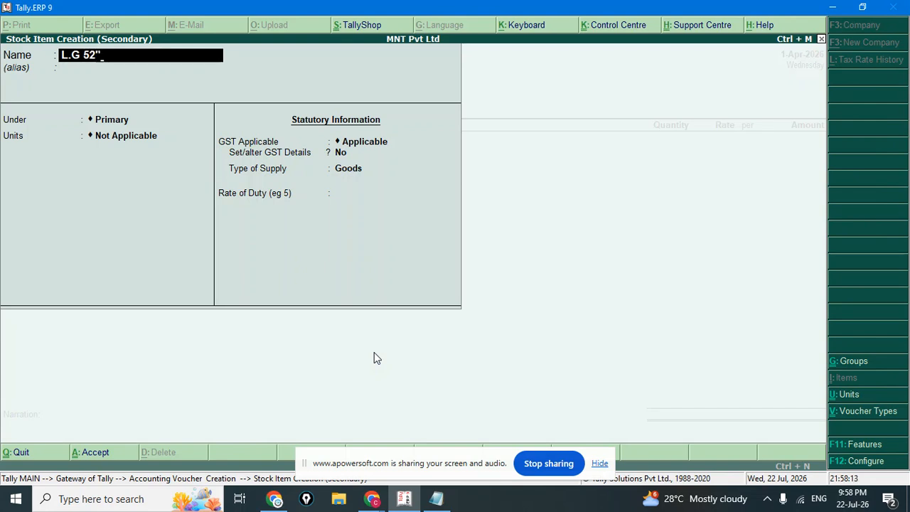
type("TC")
key("BackSpace")
type("V")
key("Return")
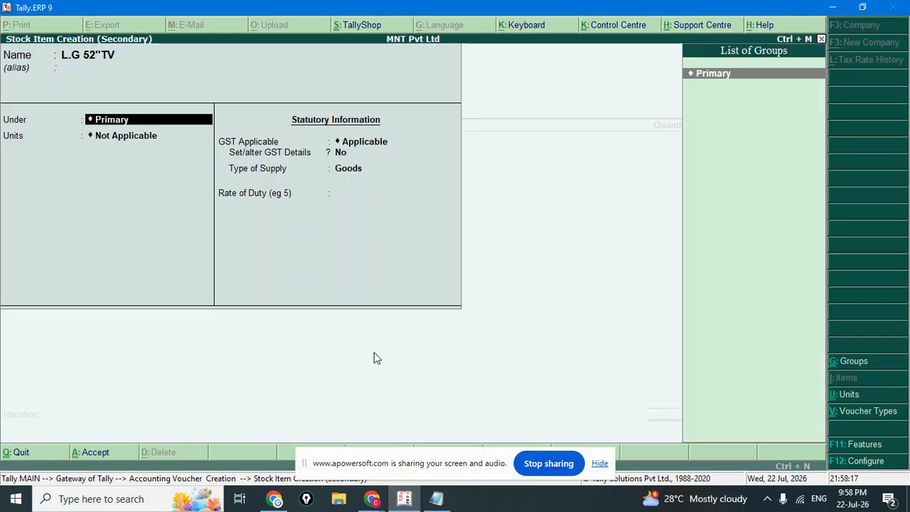
key("Return")
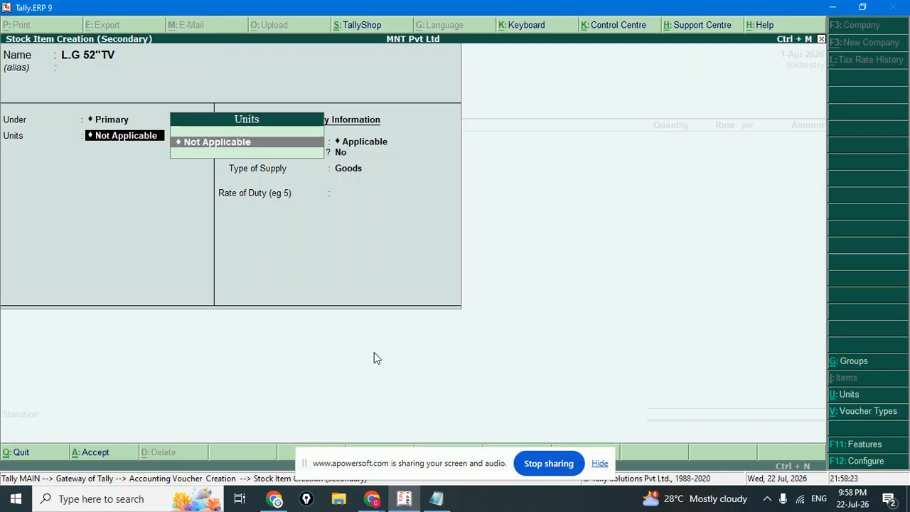
key("alt+c")
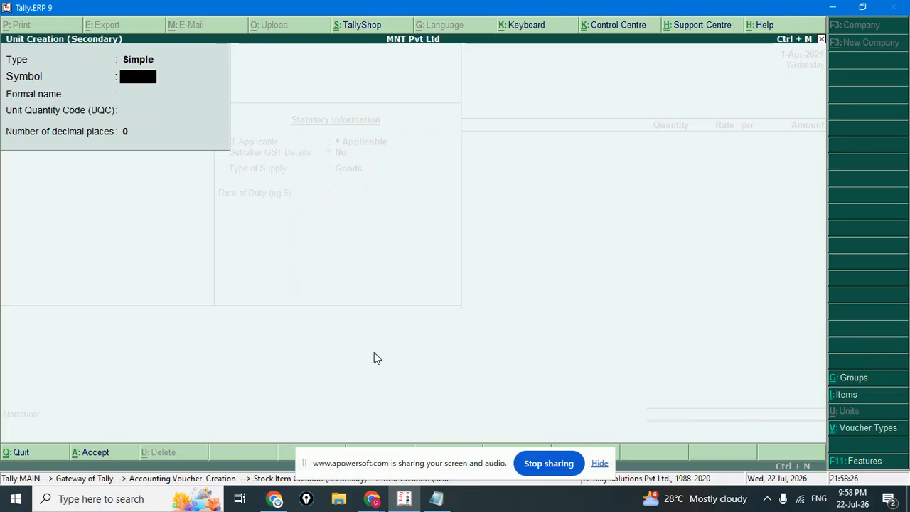
type("PlC")
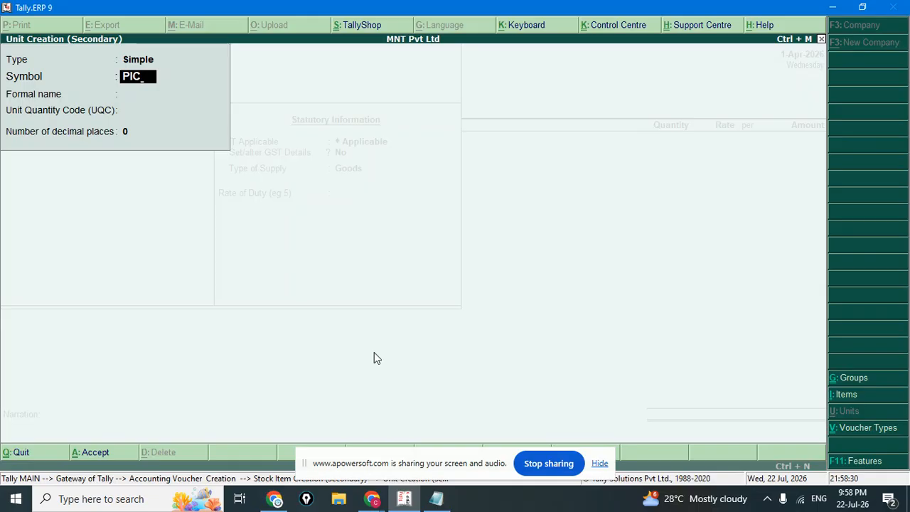
key("Return")
key("Return")
key("Return")
key("Return")
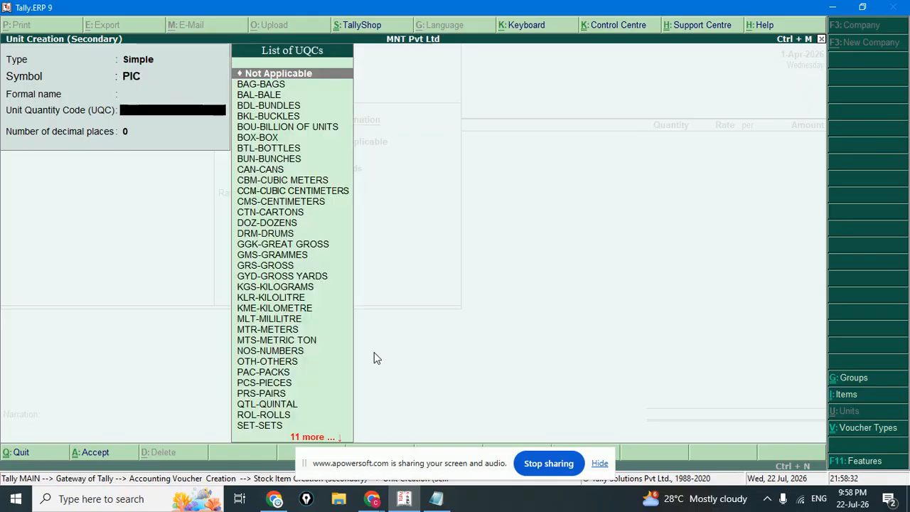
key("Return")
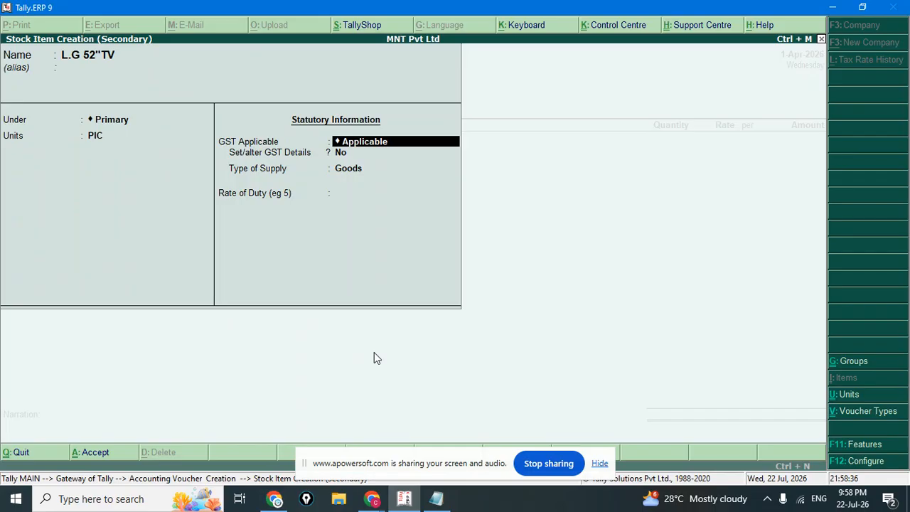
Give the item On Value, Taxable GST at 18% integrated tax and save it to the voucher.
key("Return")
key("y")
key("Return")
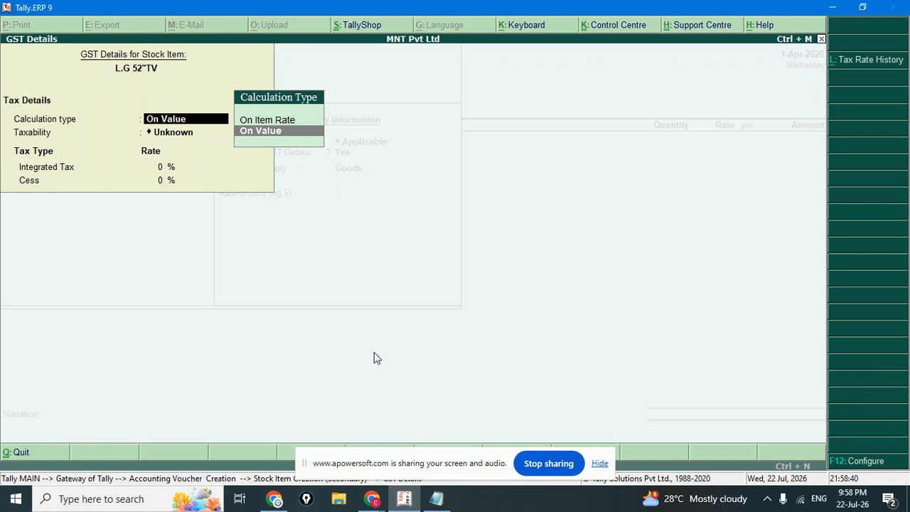
key("Return")
key("Down")
key("Down")
key("Down")
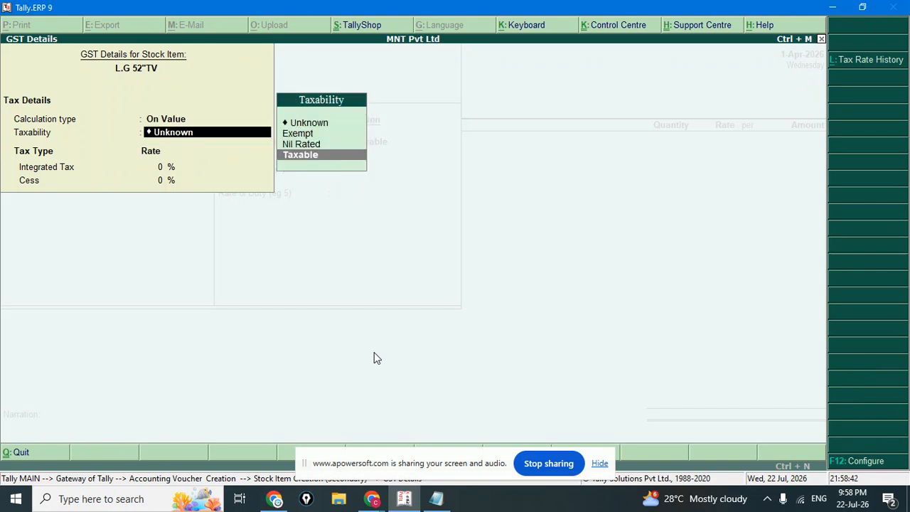
key("Return")
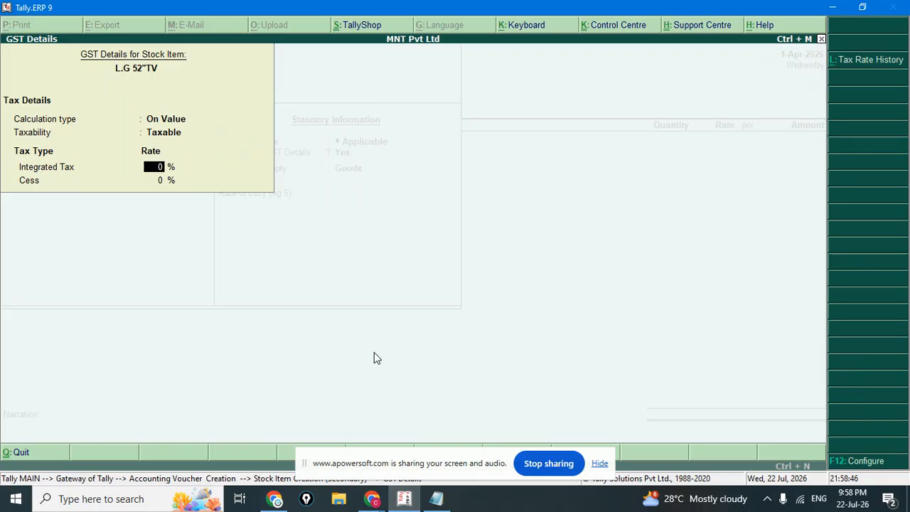
type("18")
key("Return")
key("Return")
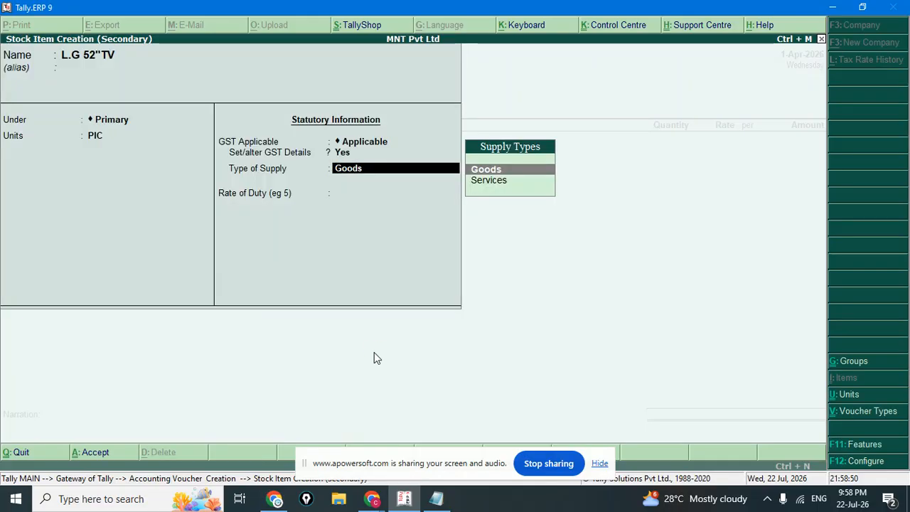
key("Return")
key("Return")
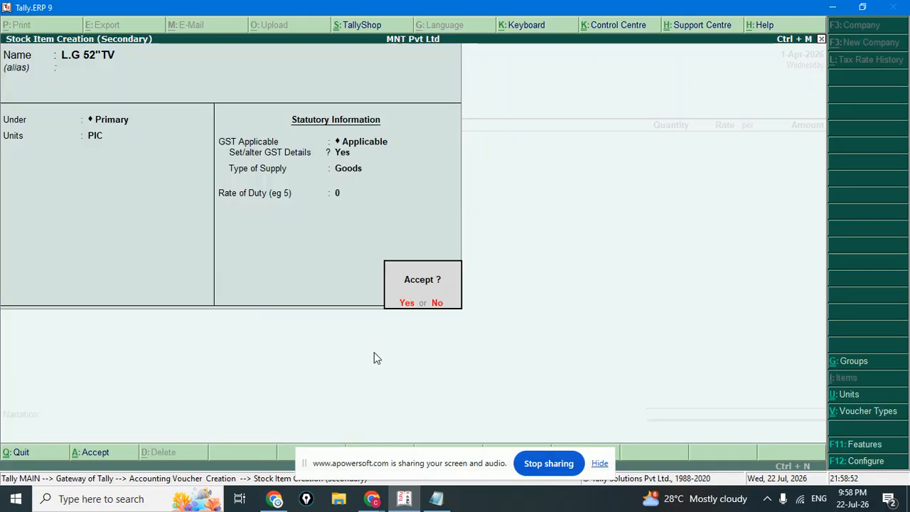
key("Return")
type("50000")
key("BackSpace")
key("BackSpace")
key("BackSpace")
key("BackSpace")
key("BackSpace")
Enter quantity 1 PIC at rate 50,000 for a line amount of 50,000.00.
type("1")
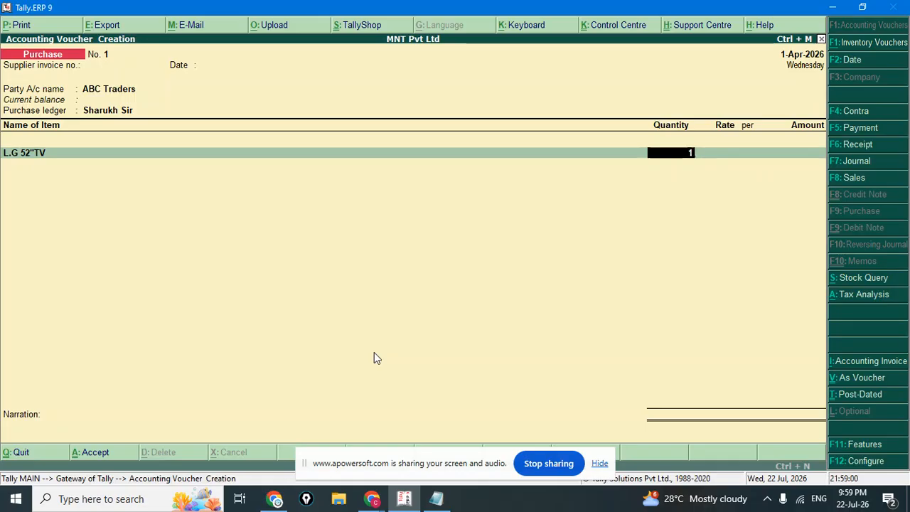
key("Return")
type("50000")
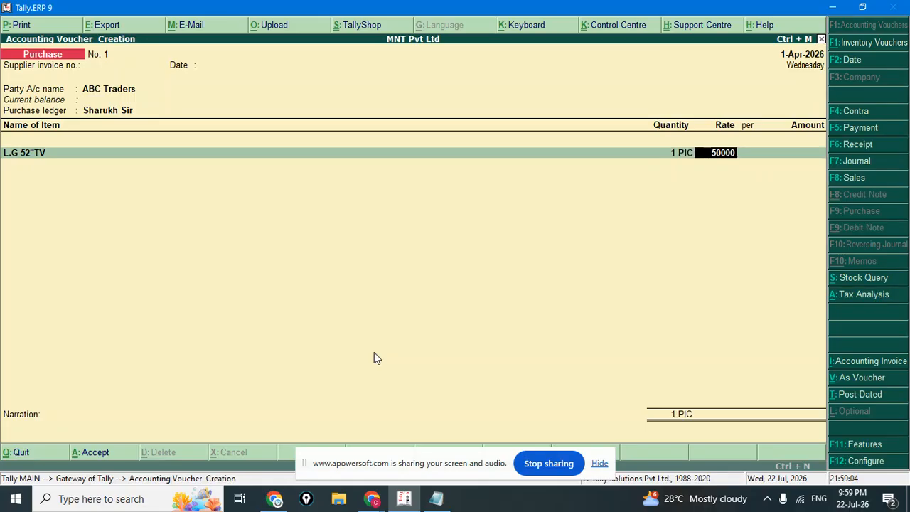
key("Return")
key("Return")
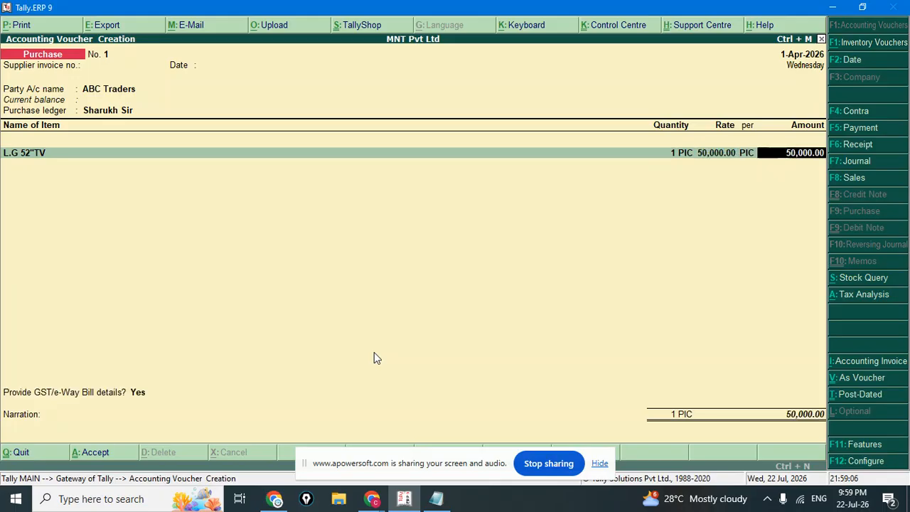
key("Return")
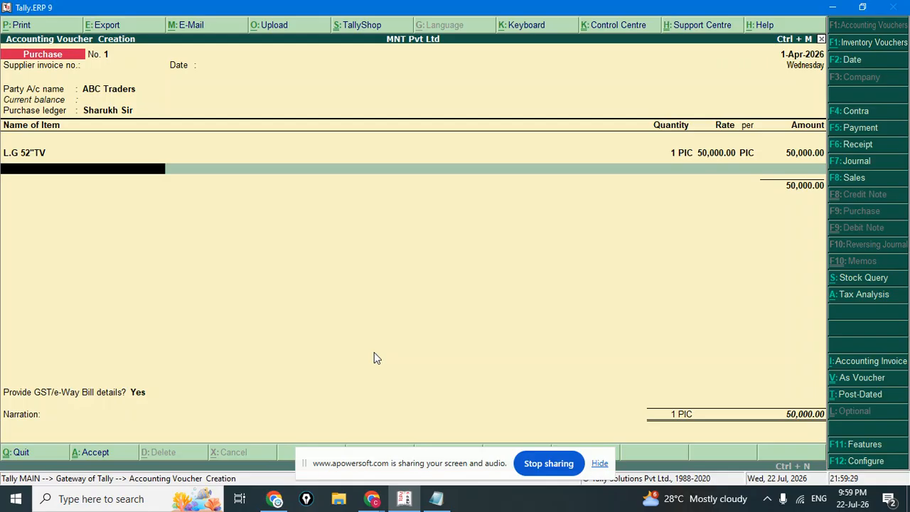
Move past the L.G 52"TV item line and start a new ledger from within the voucher.
key("Return")
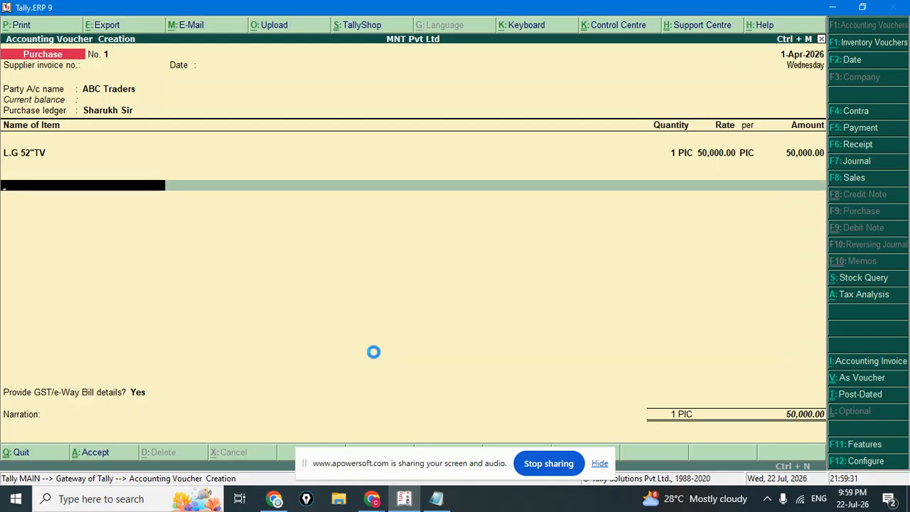
key("alt+c")
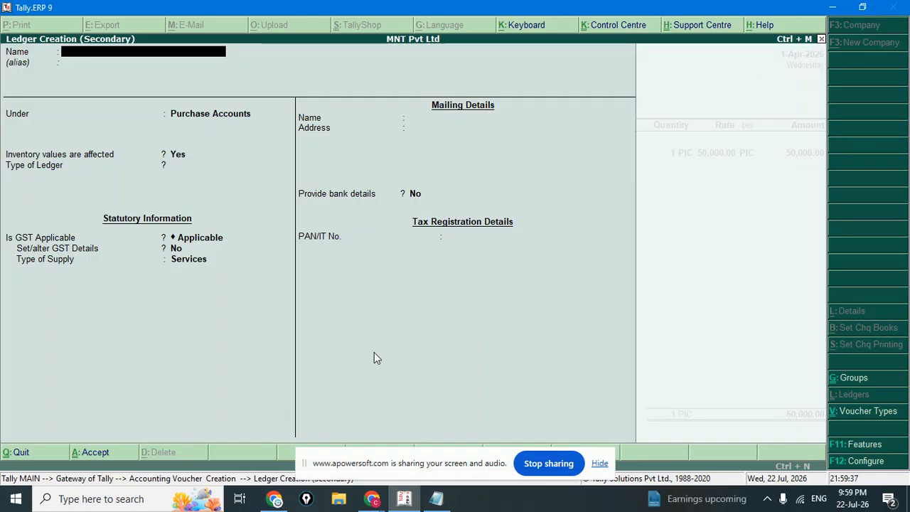
Name the new ledger 'Purchase CGST 9%'.
type("P")
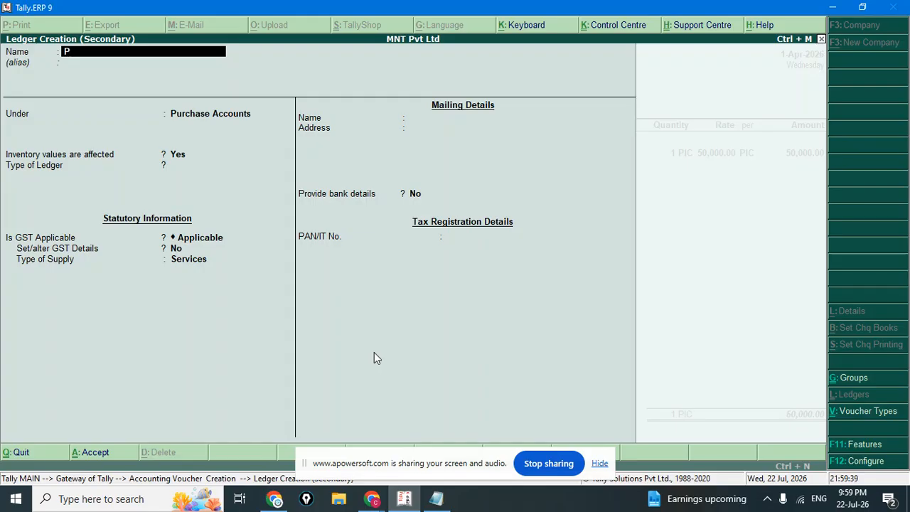
type(" CGST")
key("BackSpace")
key("BackSpace")
key("BackSpace")
key("BackSpace")
key("BackSpace")
type("U")
key("BackSpace")
type("urchase CGST 9%")
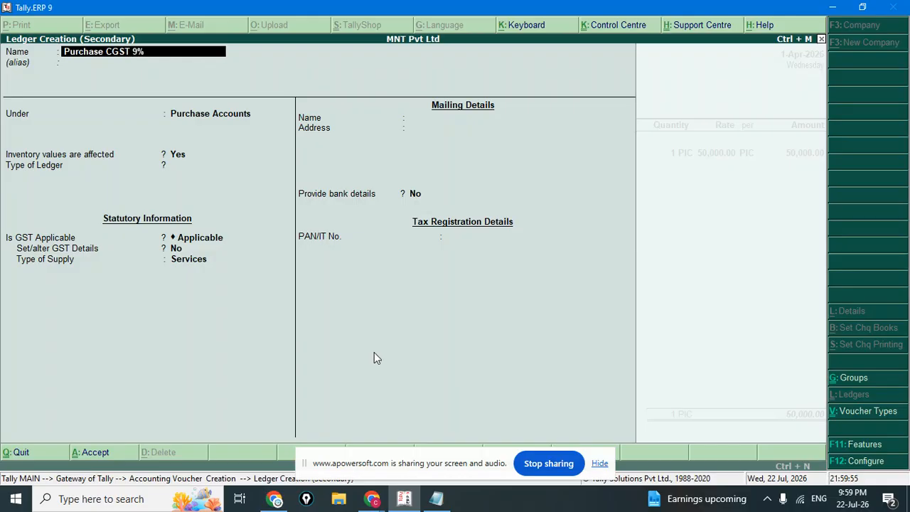
key("Return")
key("Return")
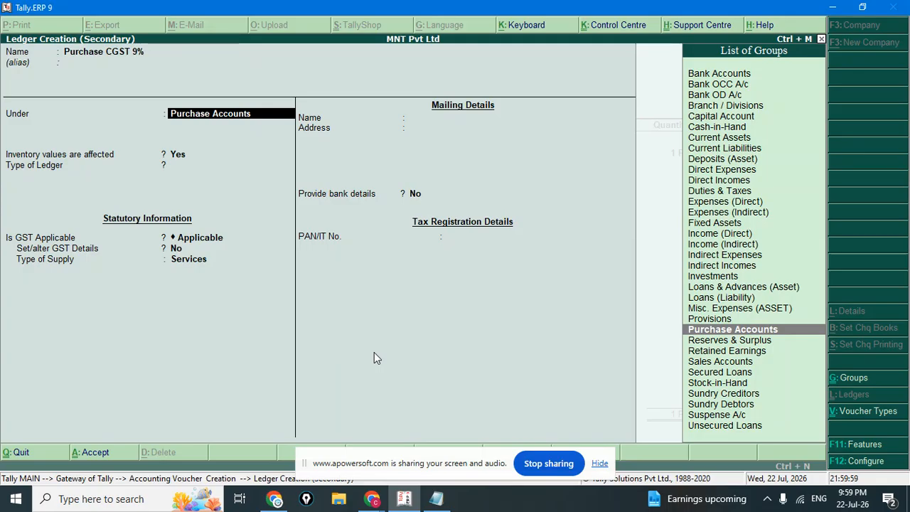
Put it under Duties & Taxes as GST Central Tax at 9%, and accept the 4,500.00 line.
type("du")
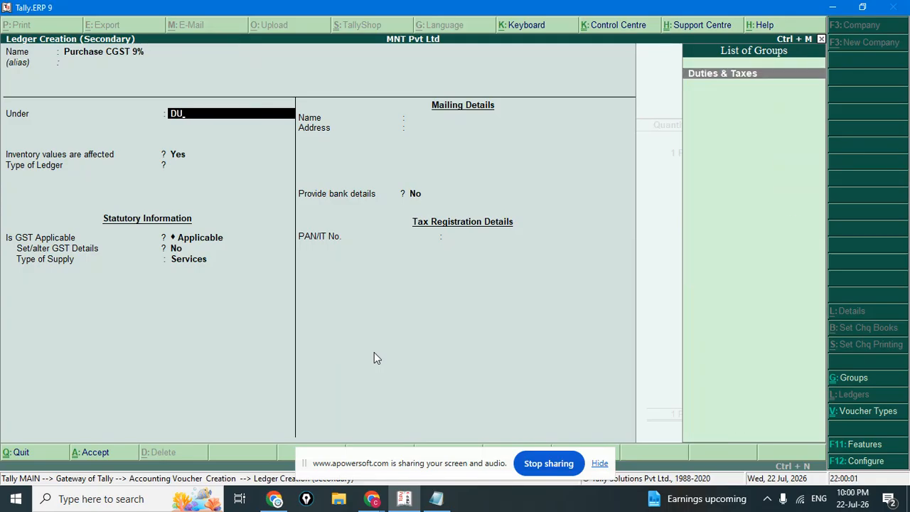
key("Return")
key("Up")
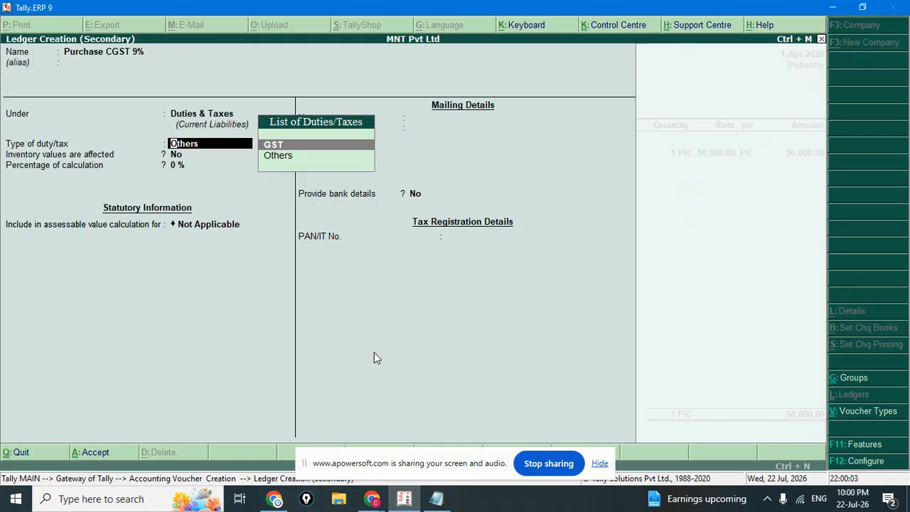
key("Return")
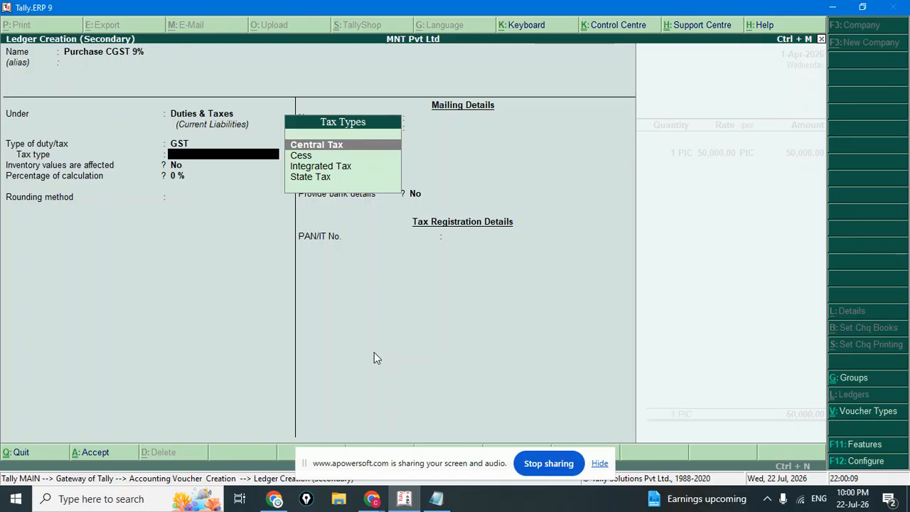
key("Return")
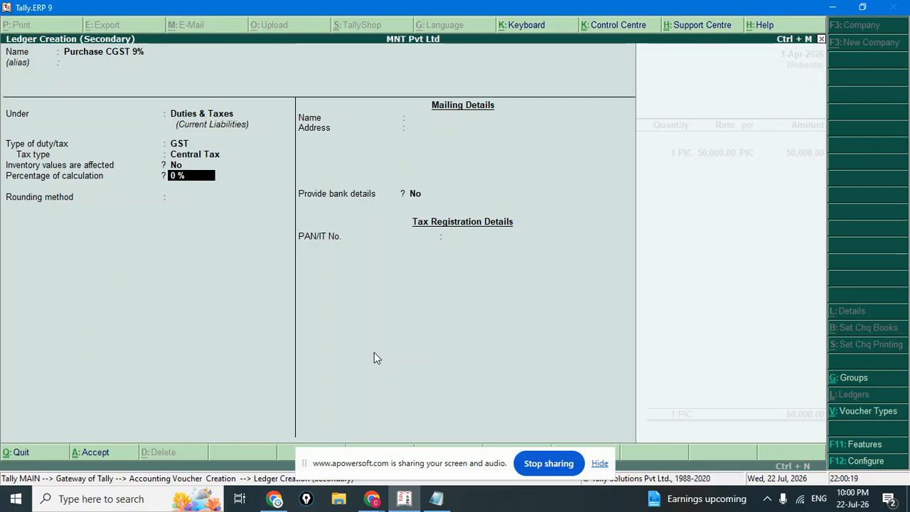
type("9")
key("Return")
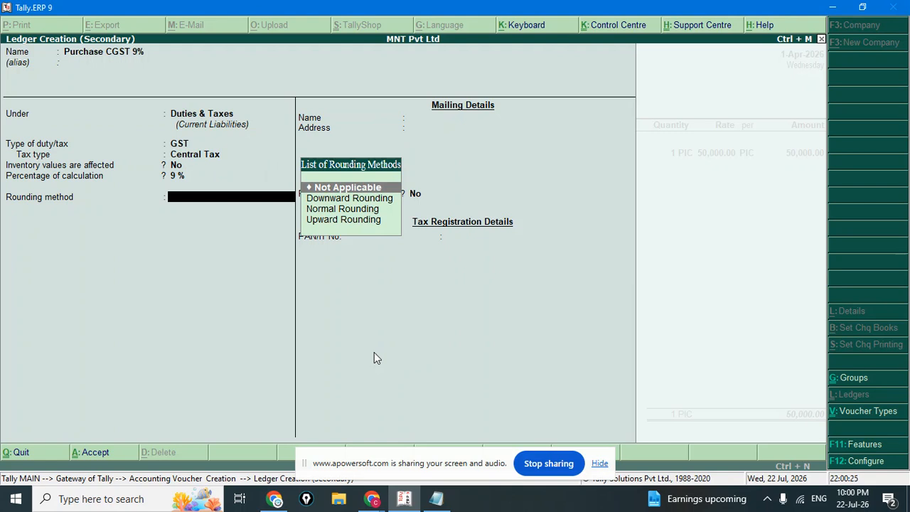
key("Return")
key("Return")
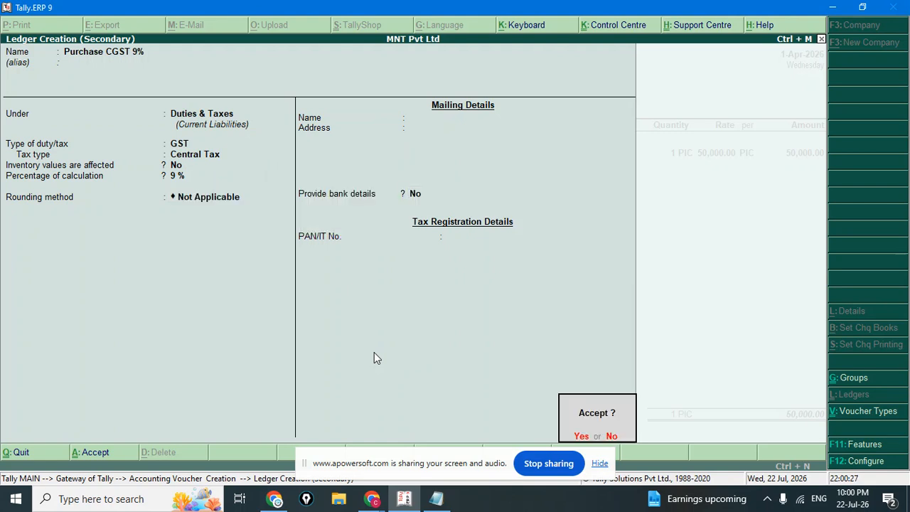
key("Return")
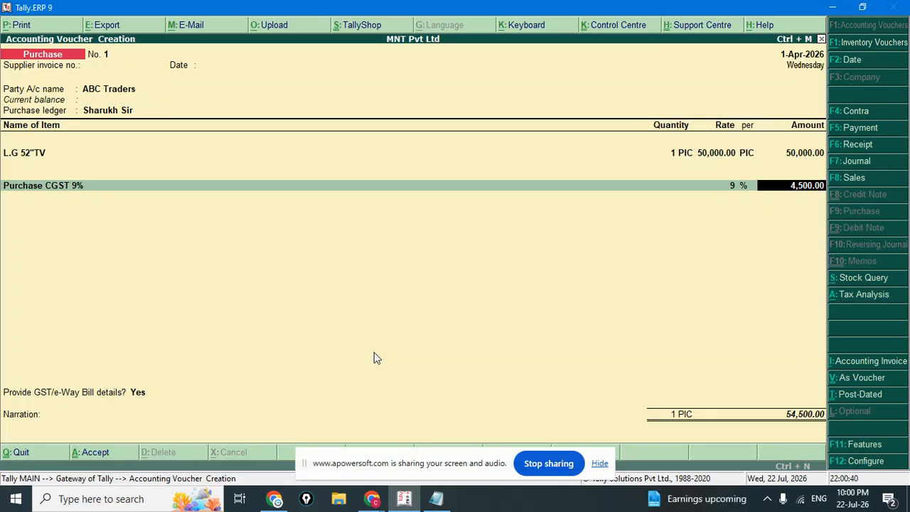
key("Return")
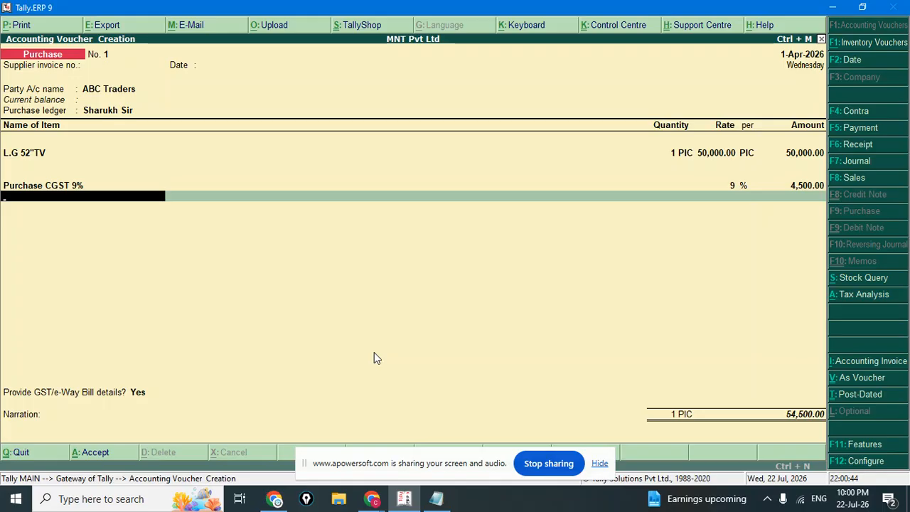
key("alt+c")
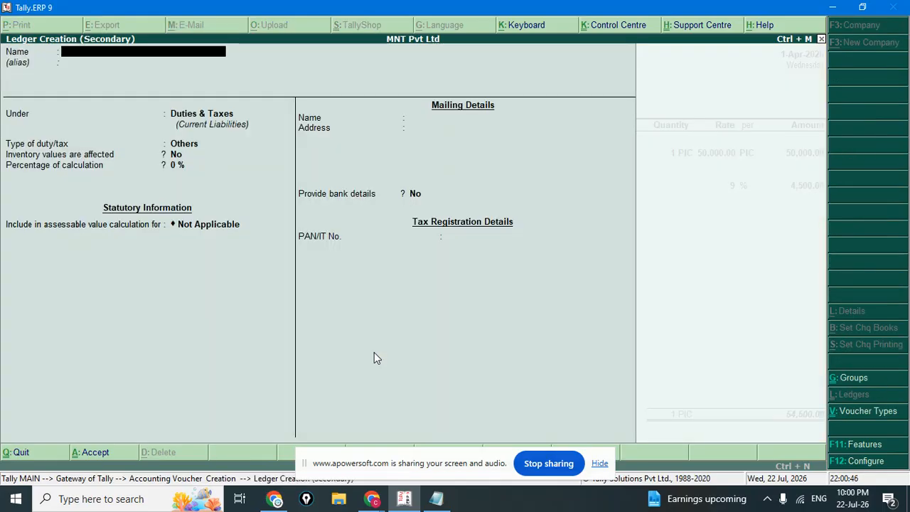
Create ledger 'Purchase SGST 9%' under Duties & Taxes as GST State Tax at 9%.
type("Purchase ")
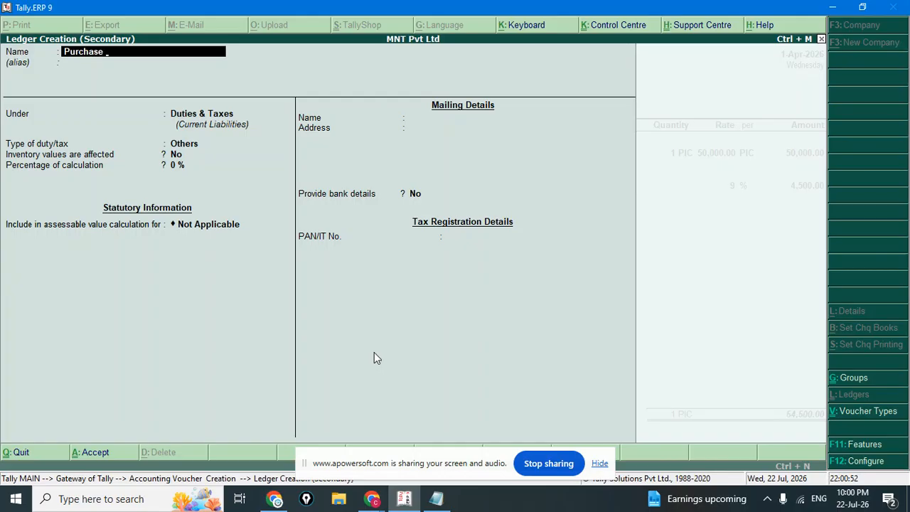
type("SGST 9%")
key("Return")
key("Return")
key("Return")
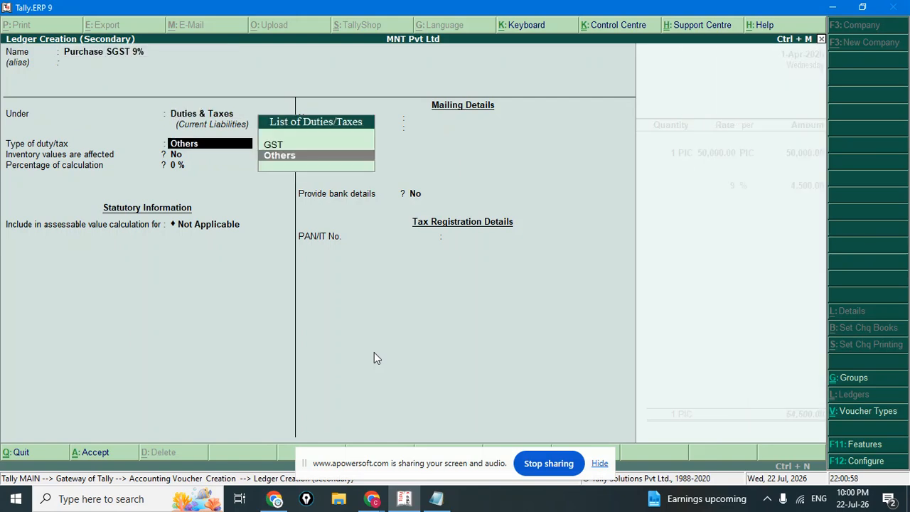
key("Up")
key("Return")
key("Down")
key("Down")
key("Down")
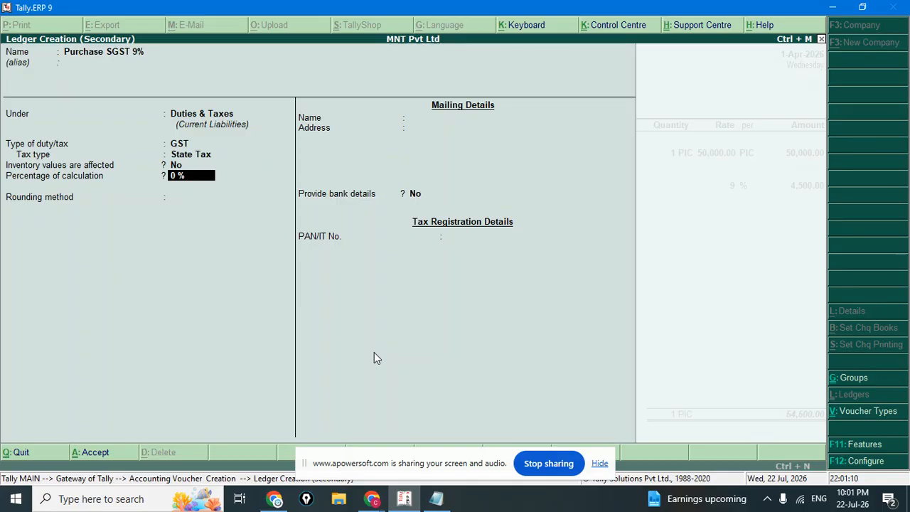
type("9")
key("Return")
key("Return")
key("Return")
key("Return")
key("Return")
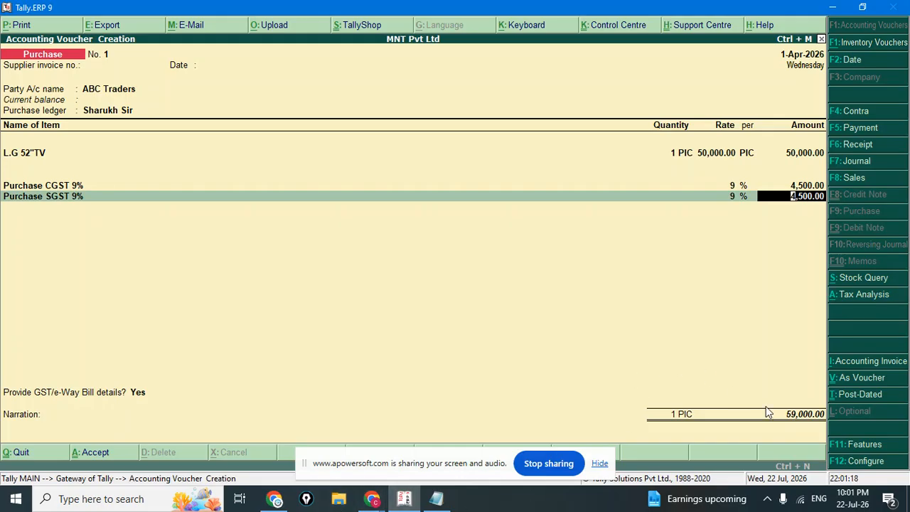
Accept the 4,500.00 SGST line, skip the e-Way Bill details and narration, and save voucher No. 1.
key("Return")
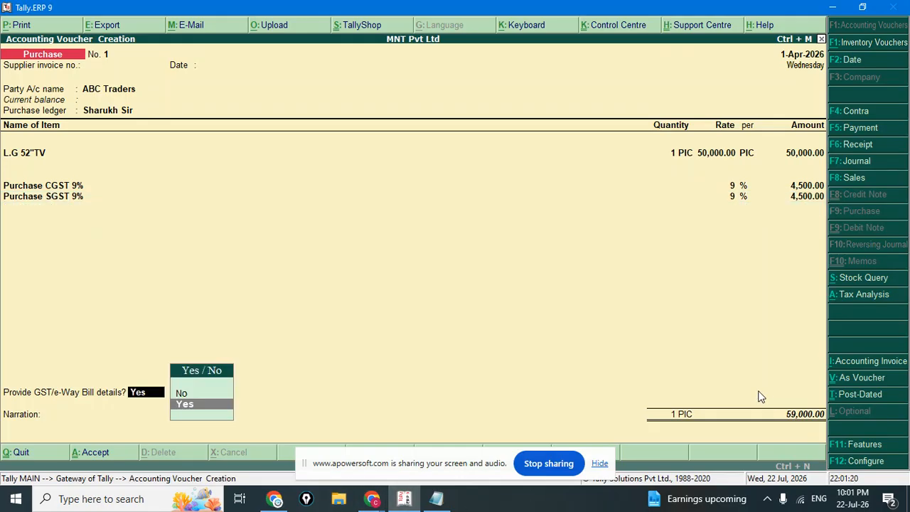
key("Return")
key("Return")
key("Return")
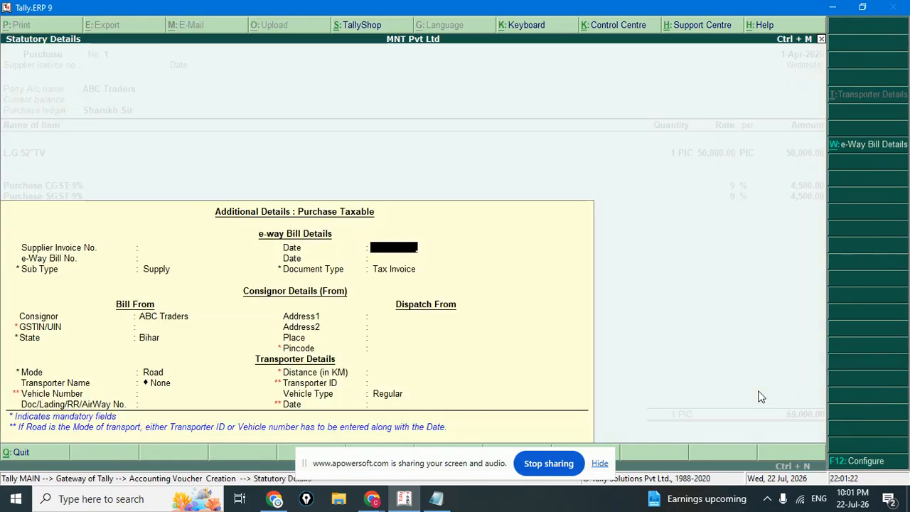
key("BackSpace")
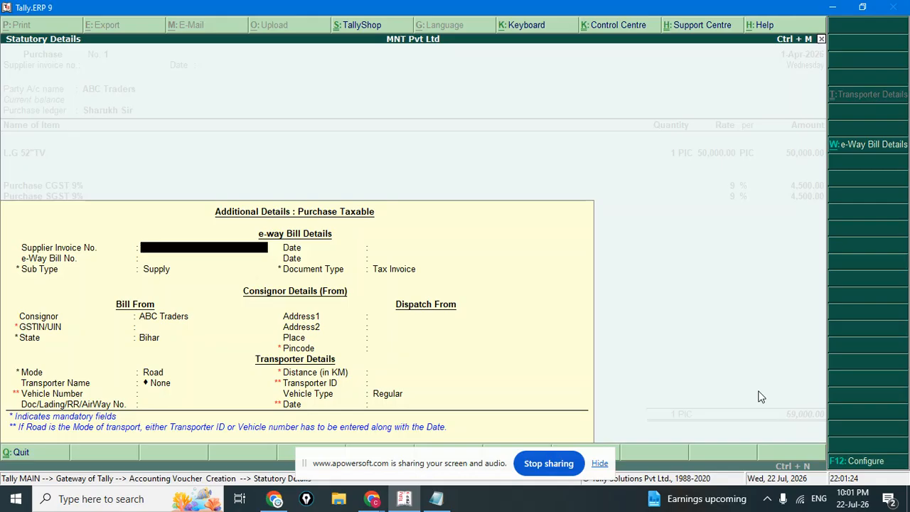
key("Return")
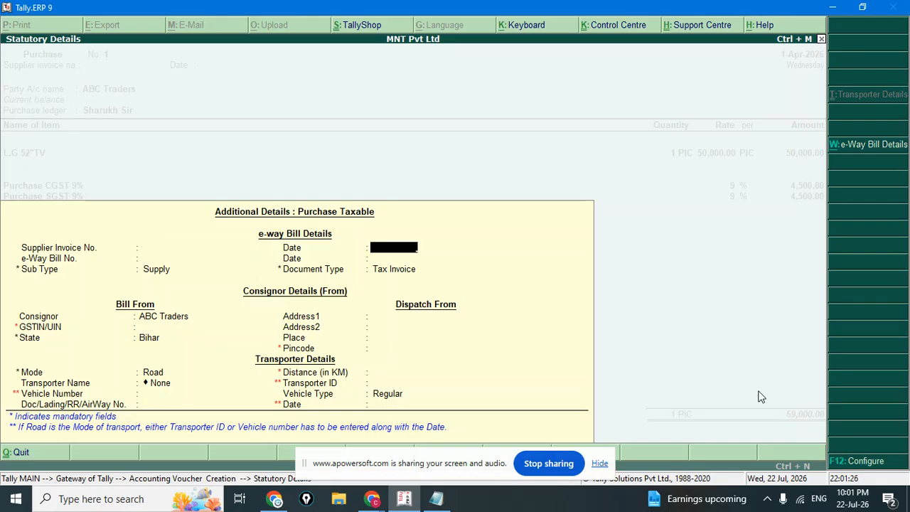
key("Return")
key("Return")
key("Return")
key("Return")
key("Return")
key("Return")
key("Return")
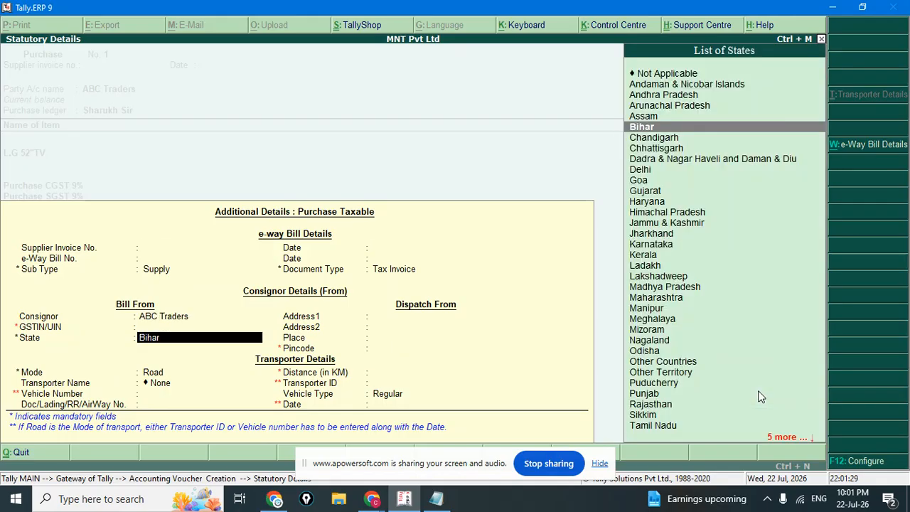
key("Return")
key("Return")
key("Return")
key("Return")
key("Return")
key("Return")
key("Return")
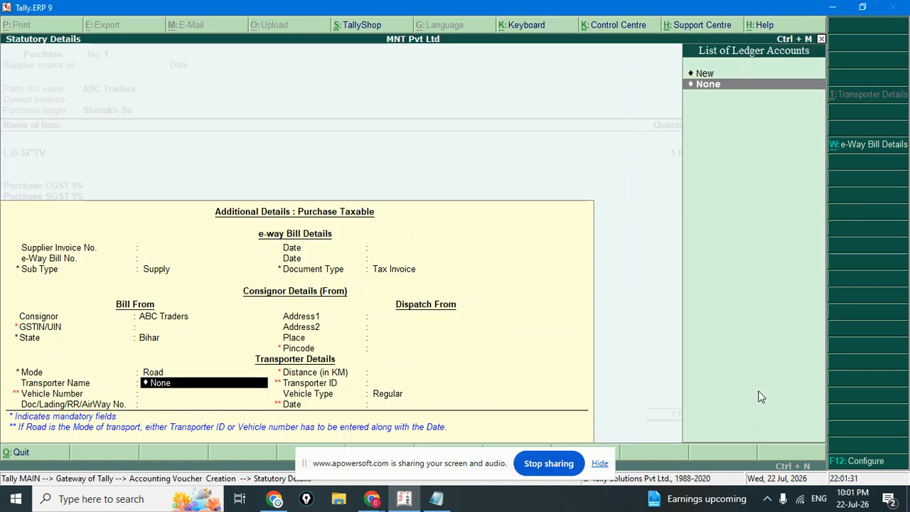
key("Return")
key("Return")
key("Return")
key("Return")
key("Return")
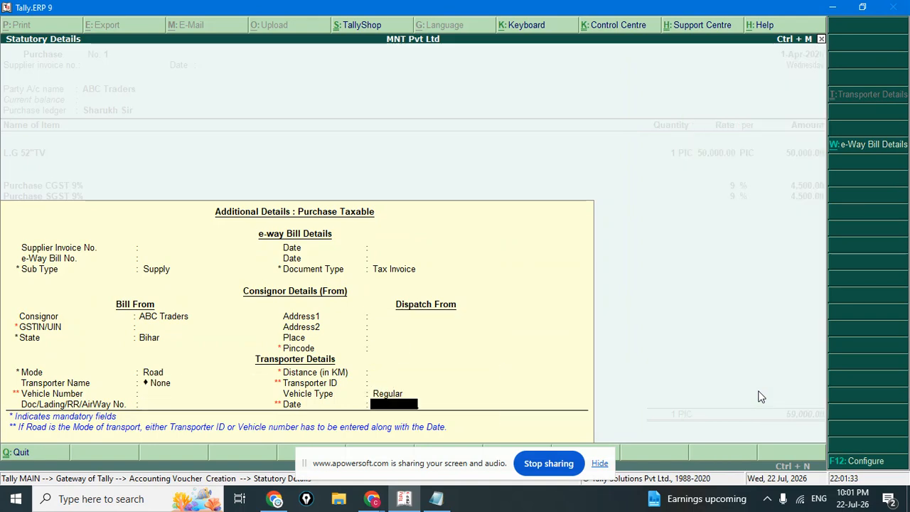
key("Return")
key("Return")
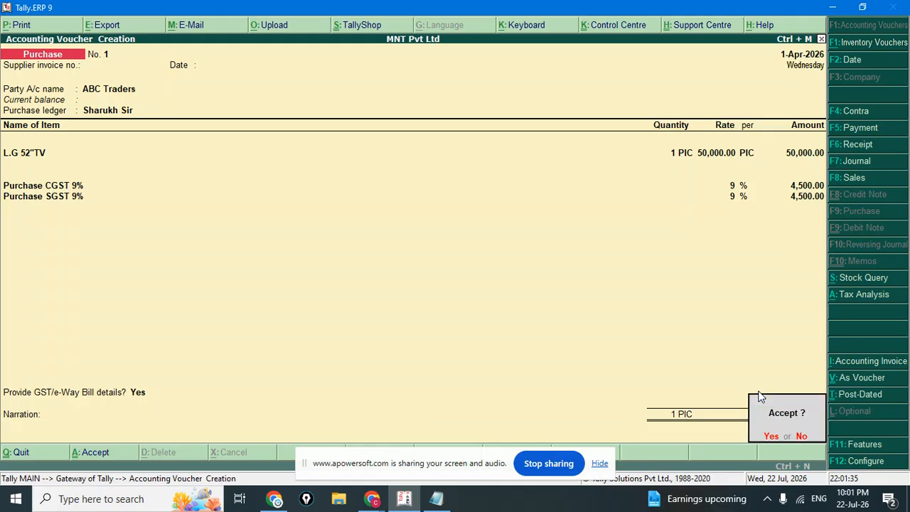
key("Return")
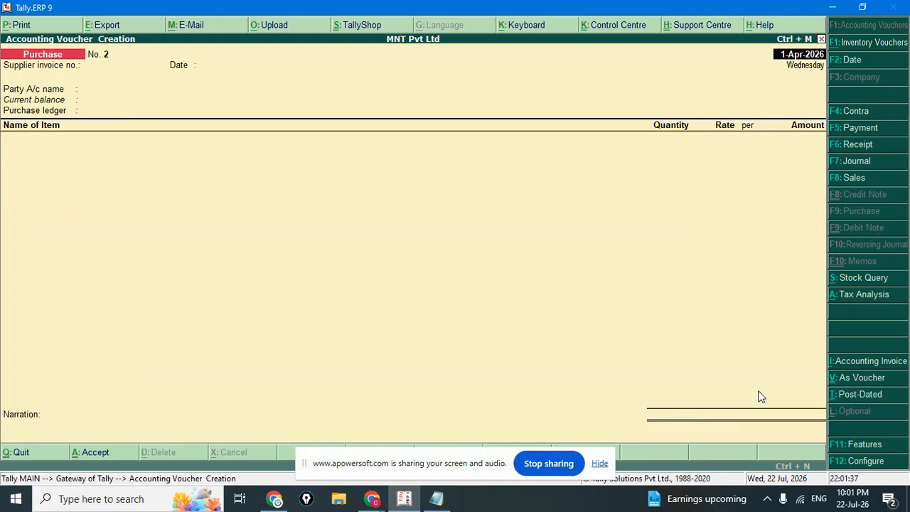
Leave voucher entry and open the Trial Balance report.
key("Escape")
key("Return")
key("Down")
key("Down")
key("Down")
key("Down")
key("Down")
key("Down")
key("Down")
key("Down")
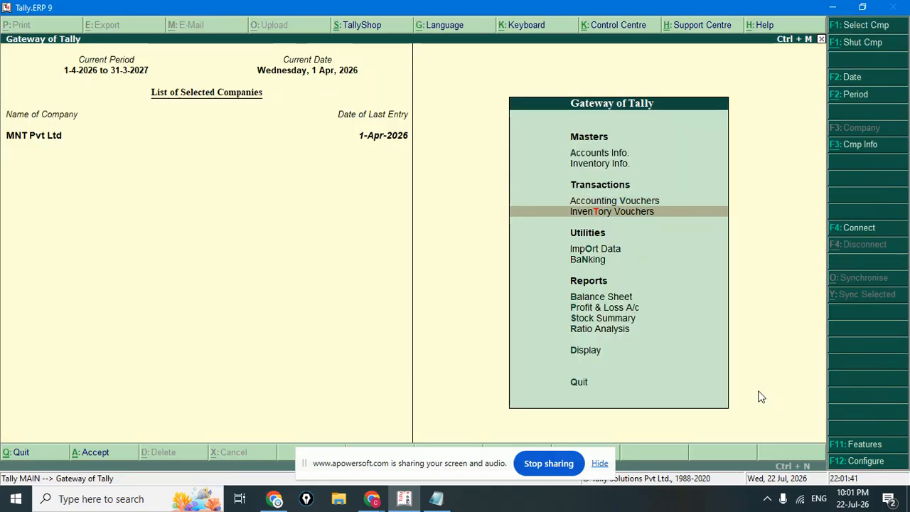
key("Return")
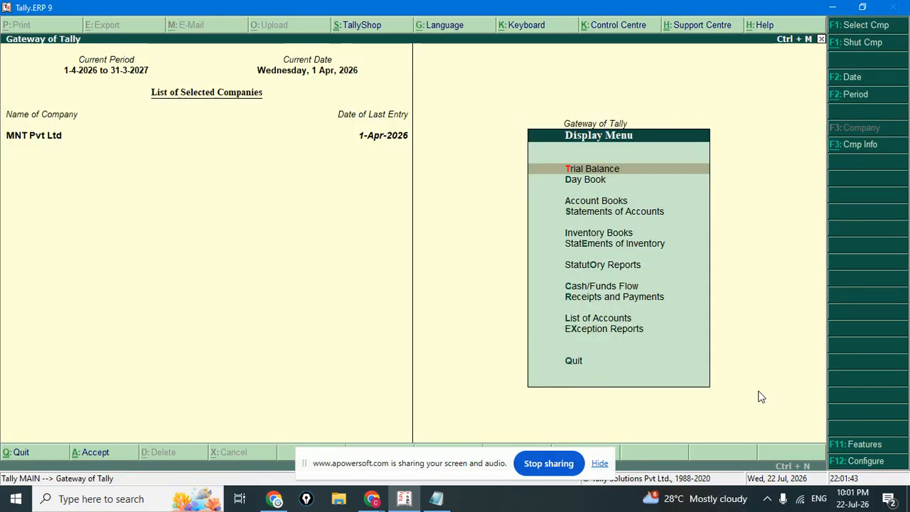
key("Return")
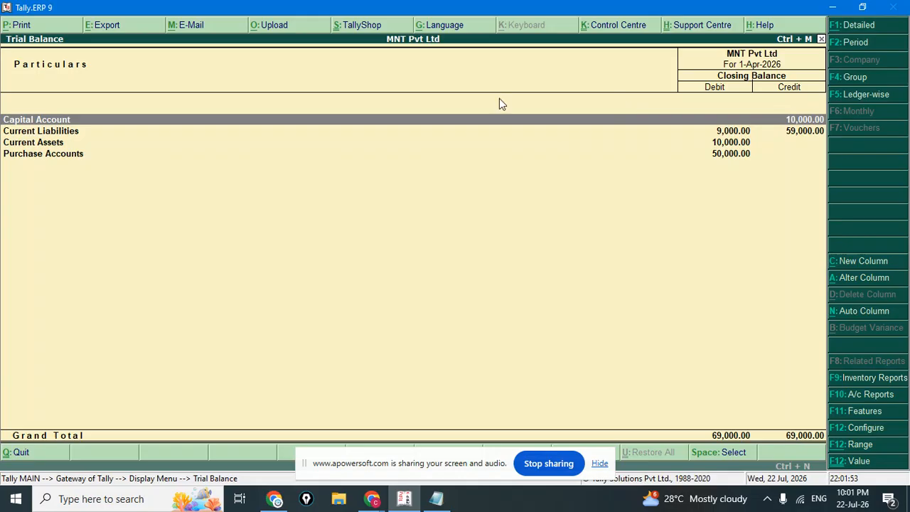
Review the Current Liabilities and Purchase Accounts rows, balanced at 69,000.00, then close the report.
key("Down")
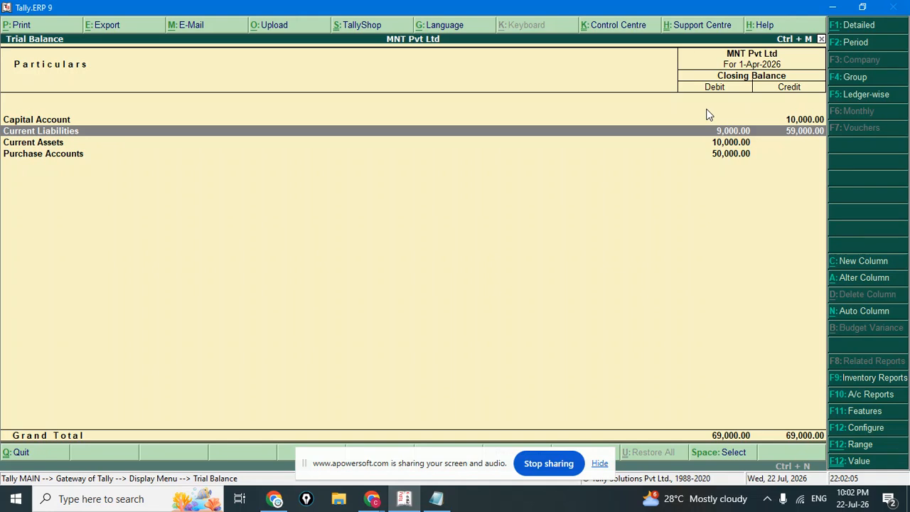
key("Down")
key("Down")
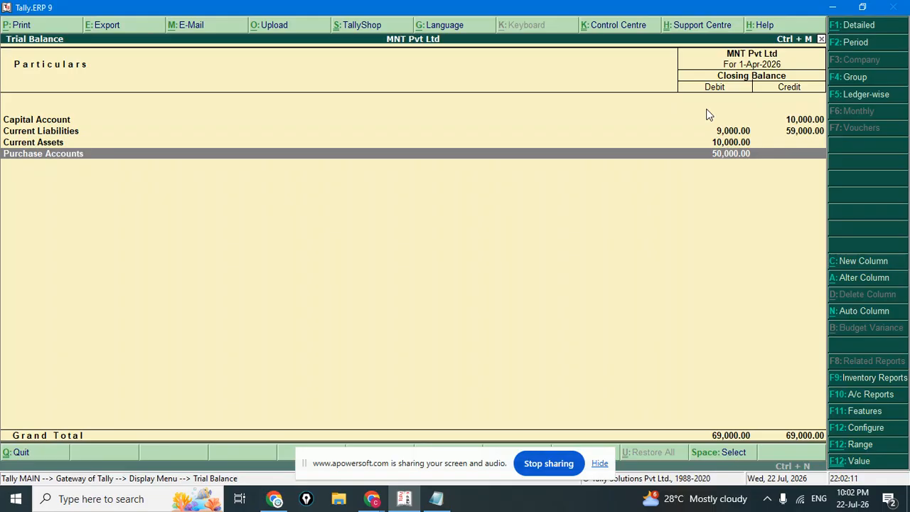
key("Up")
key("Down")
key("Up")
key("Up")
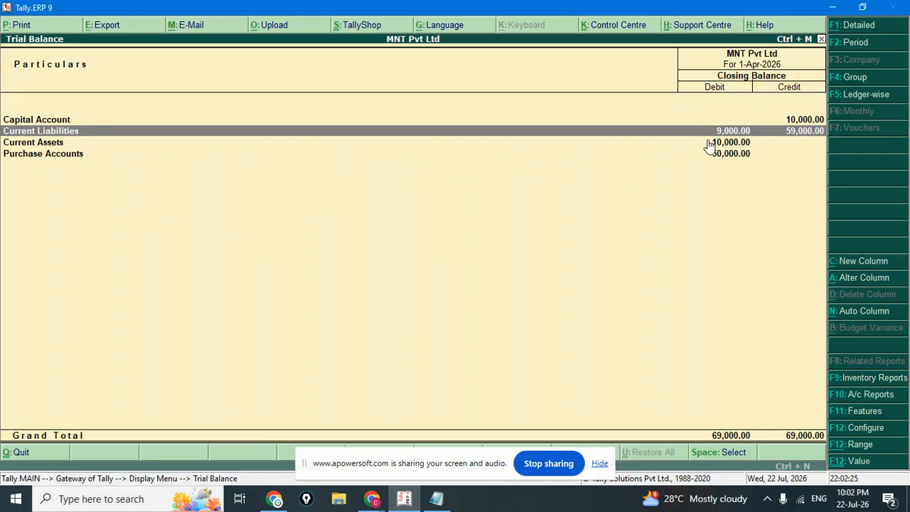
key("Escape")
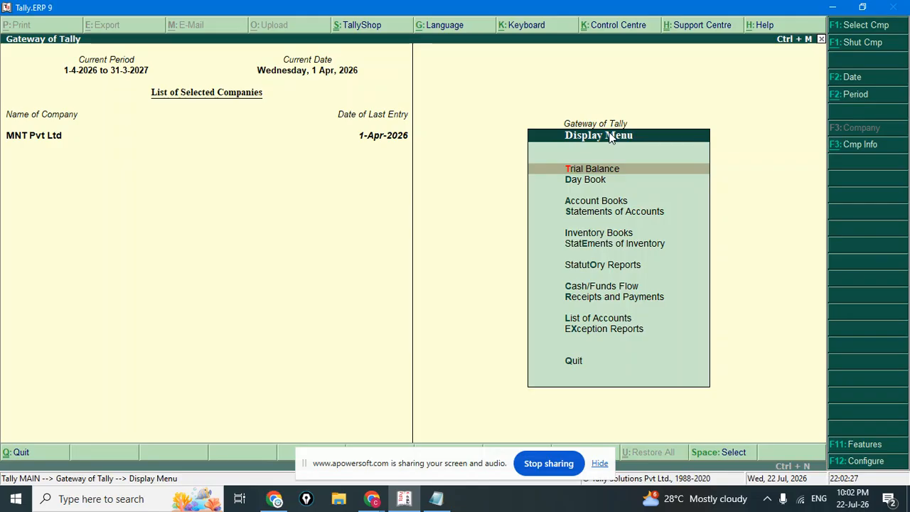
Open the ABC Traders purchase voucher No. 1 from the Day Book.
key("Down")
key("Return")
key("Down")
key("Up")
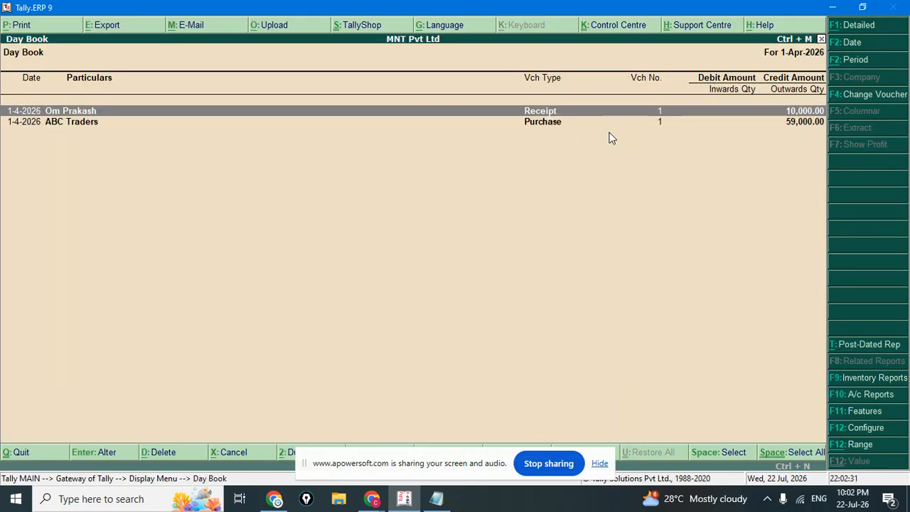
key("Down")
key("Return")
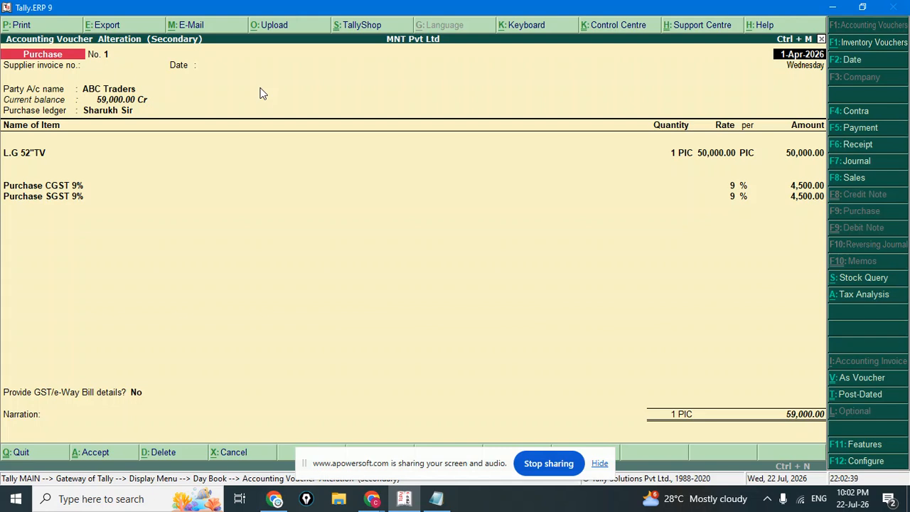
Print the purchase voucher to a PDF on the Desktop under the entered file name.
key("alt+p")
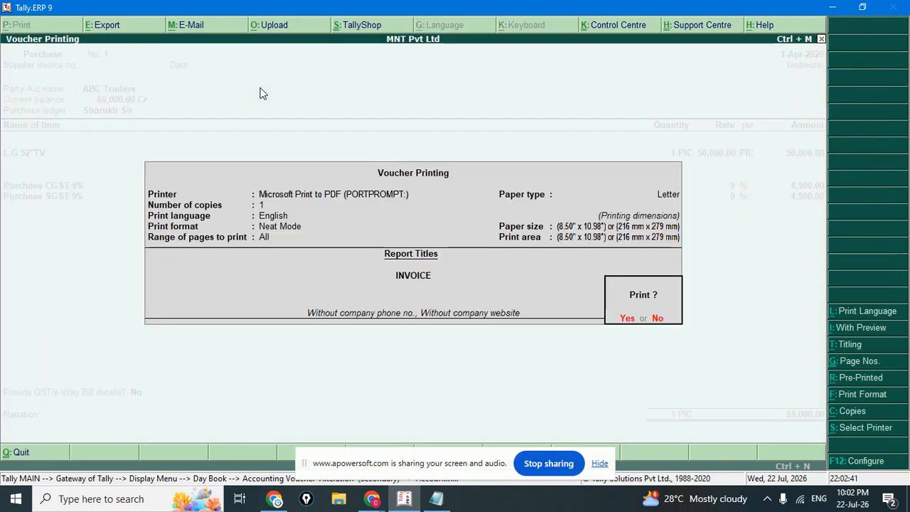
key("Return")
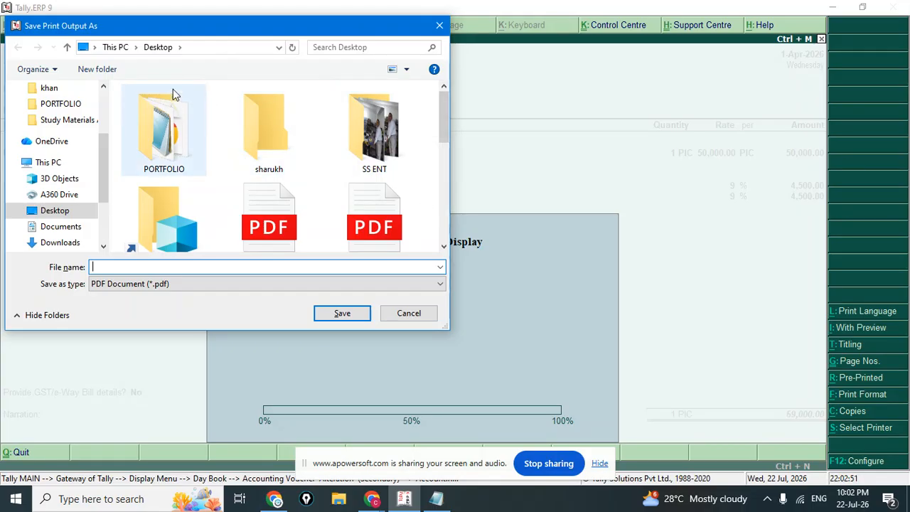
left_click(80, 215)
left_click(131, 263)
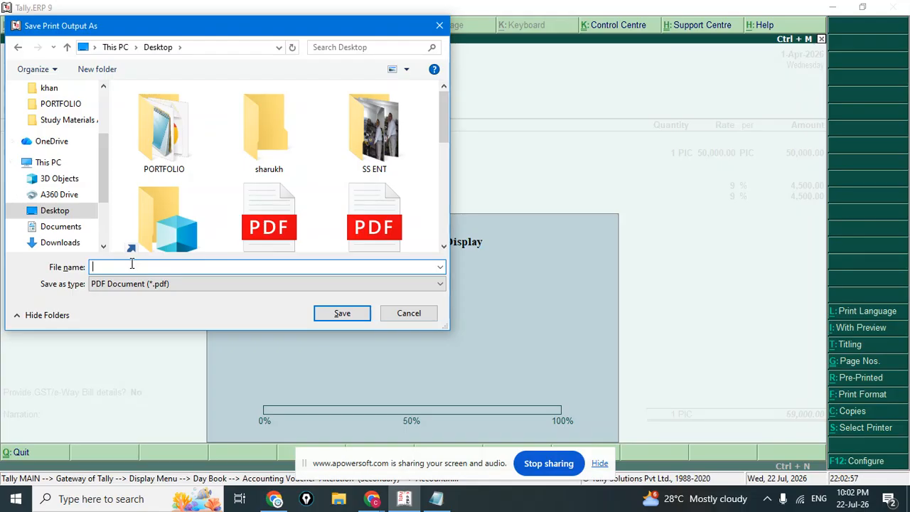
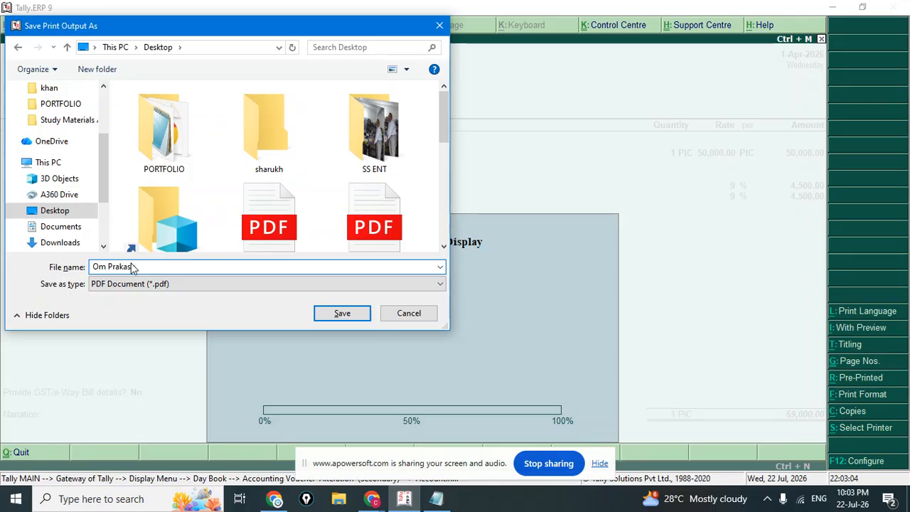
key("Return")
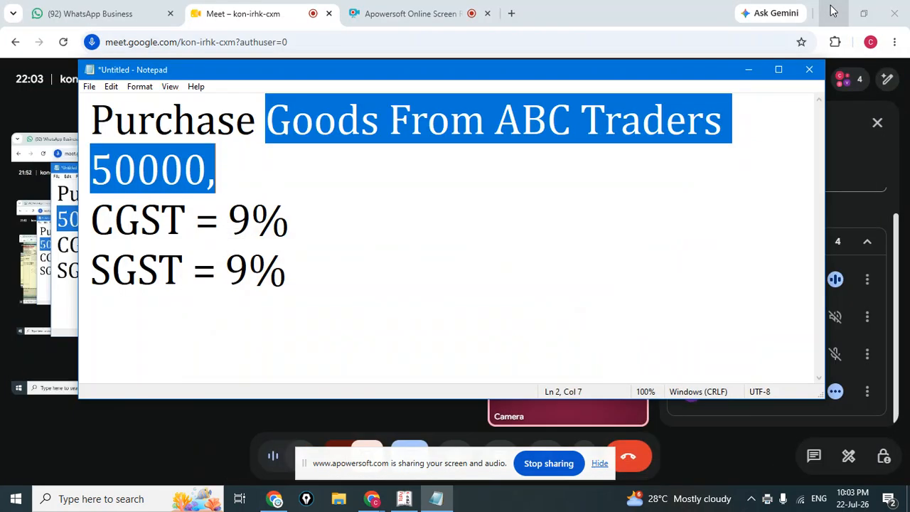
Minimize Tally and Chrome, close Notepad without saving, and move the invoice PDF to the top-left.
left_click(832, 7)
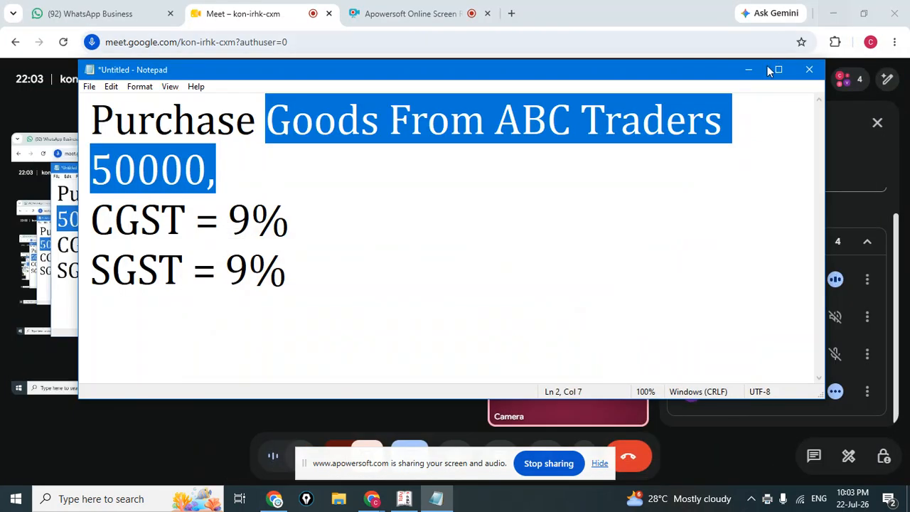
left_click(808, 69)
left_click(479, 254)
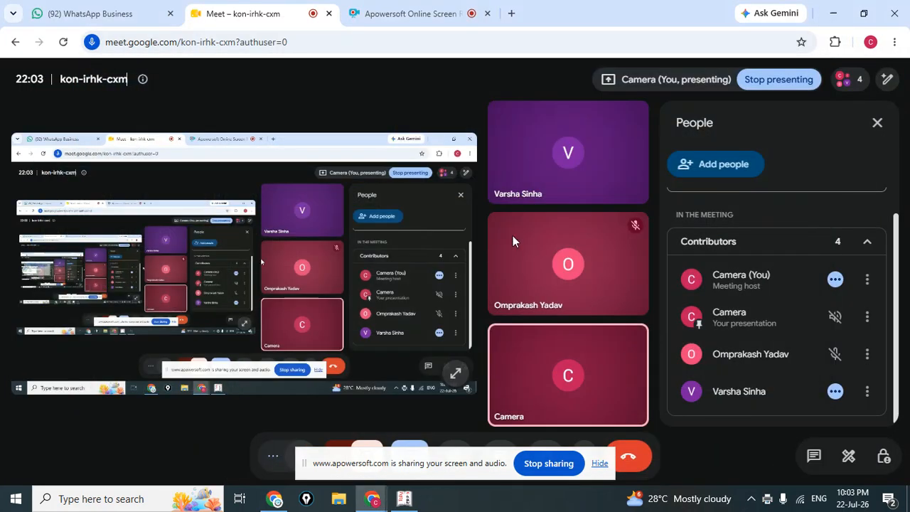
left_click(832, 13)
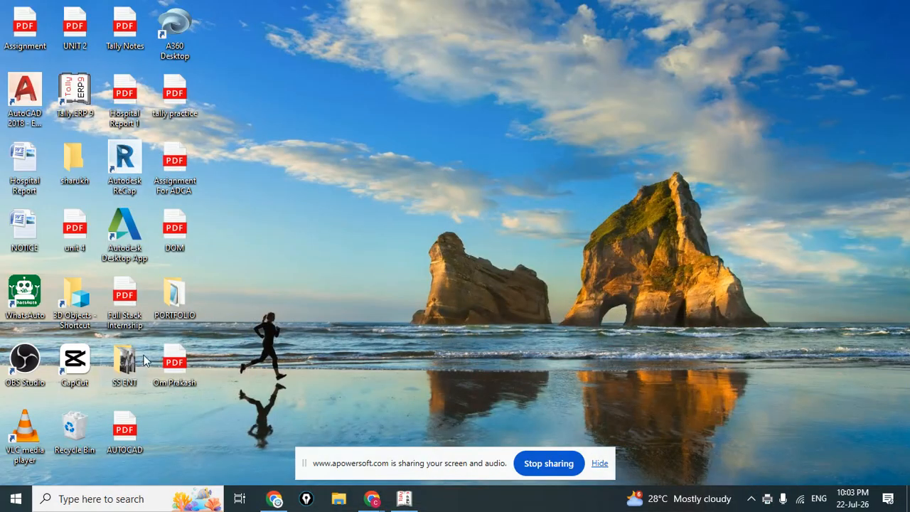
left_click_drag(180, 370, 525, 119)
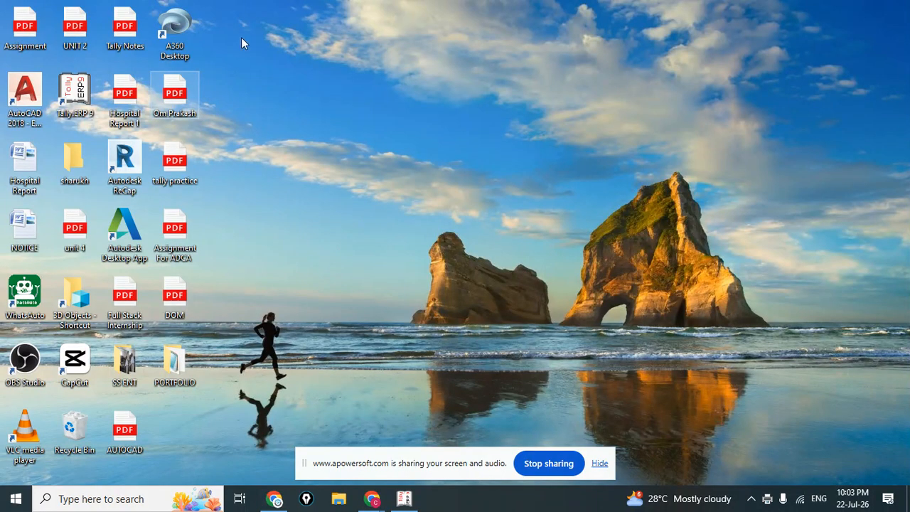
double_click(180, 95)
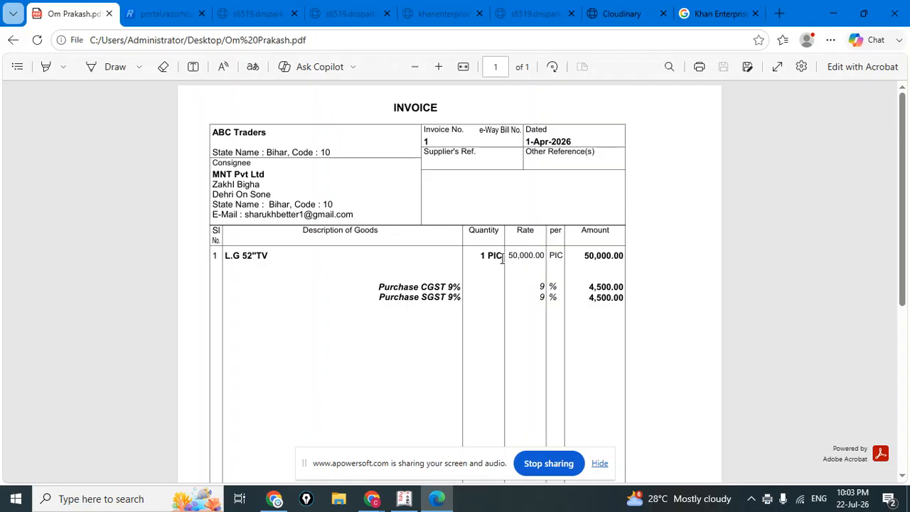
scroll(577, 228, "down", 5)
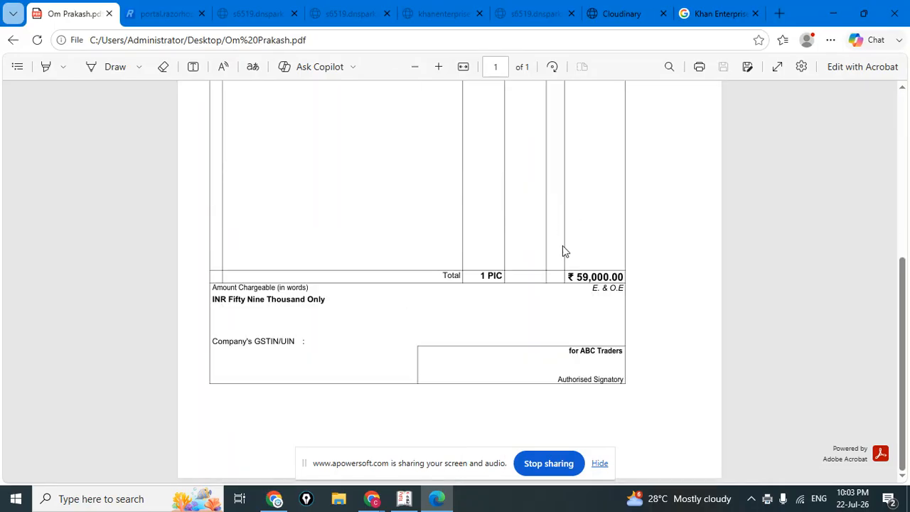
scroll(544, 280, "up", 5)
scroll(540, 269, "down", 5)
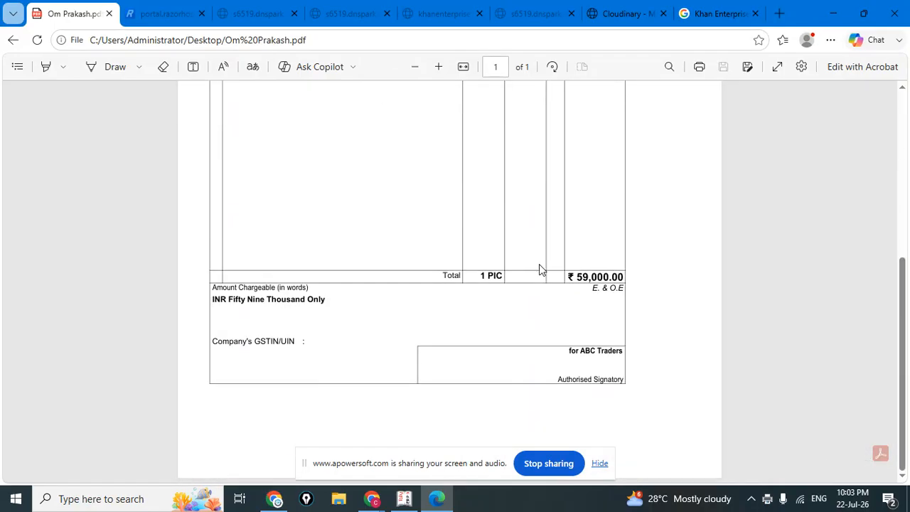
scroll(575, 265, "up", 1)
scroll(608, 264, "up", 3)
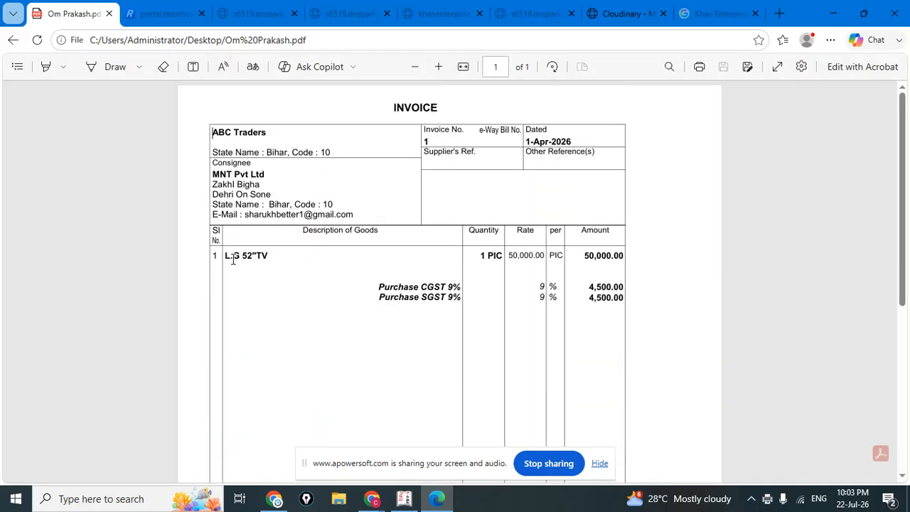
left_click_drag(225, 256, 268, 256)
scroll(589, 304, "down", 5)
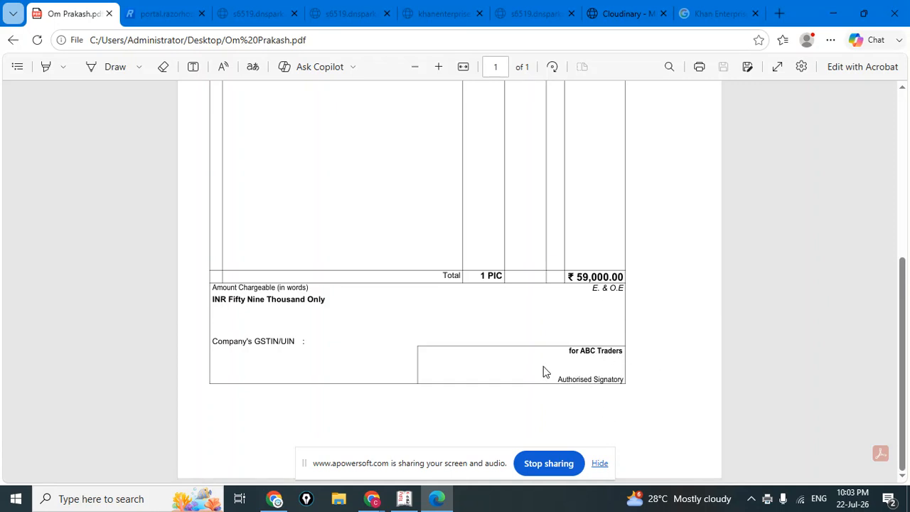
scroll(592, 367, "up", 5)
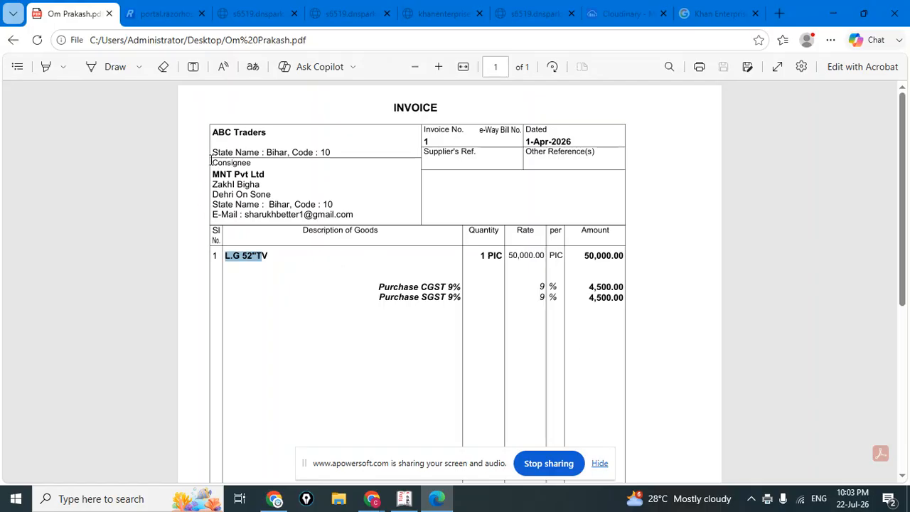
left_click_drag(213, 182, 307, 186)
left_click(289, 181)
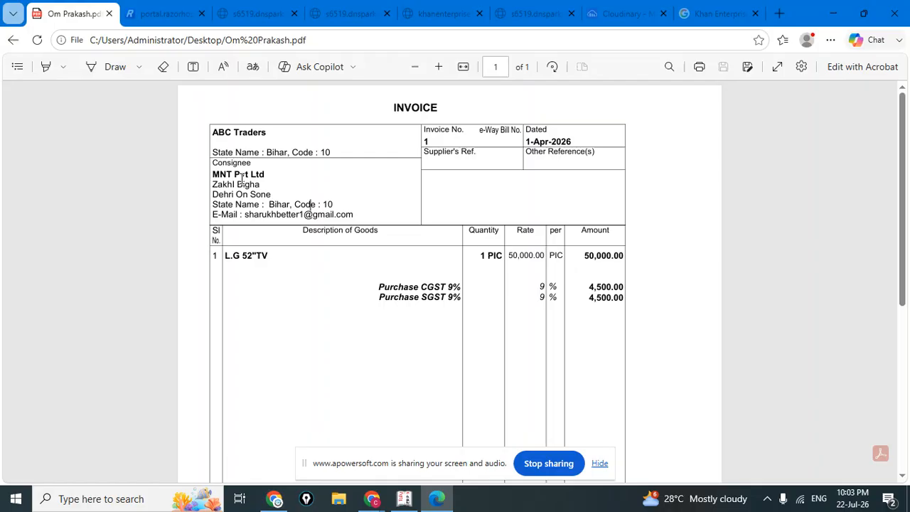
left_click_drag(213, 175, 435, 214)
left_click(456, 190)
scroll(458, 196, "down", 5)
scroll(458, 195, "up", 5)
left_click(894, 15)
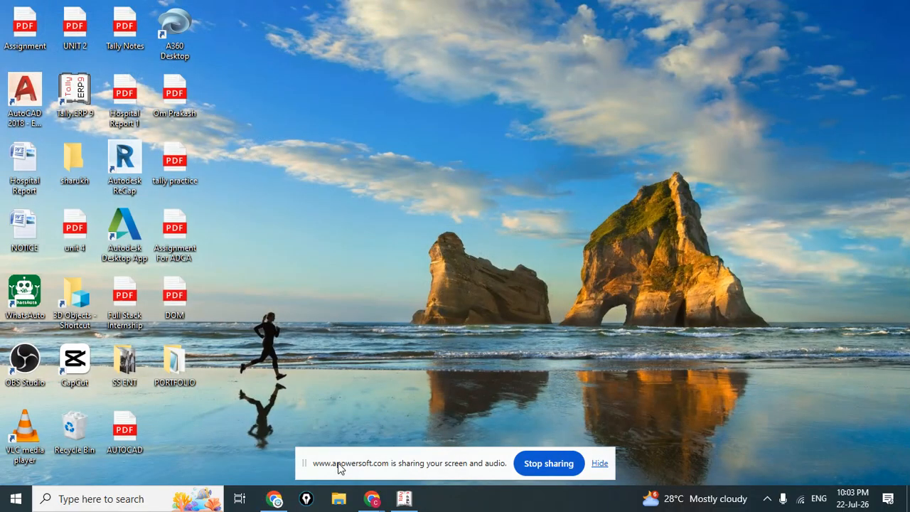
Bring the Tally window back to the front from the taskbar.
mouse_move(404, 498)
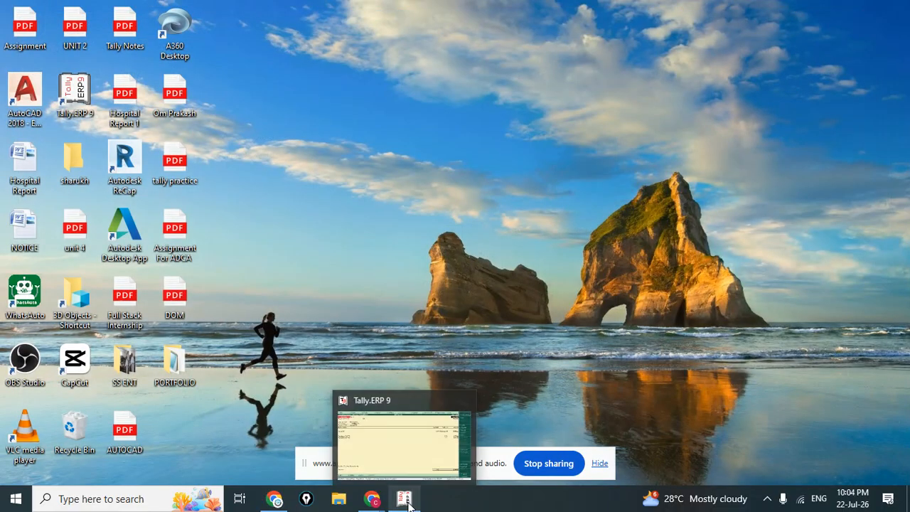
left_click(410, 429)
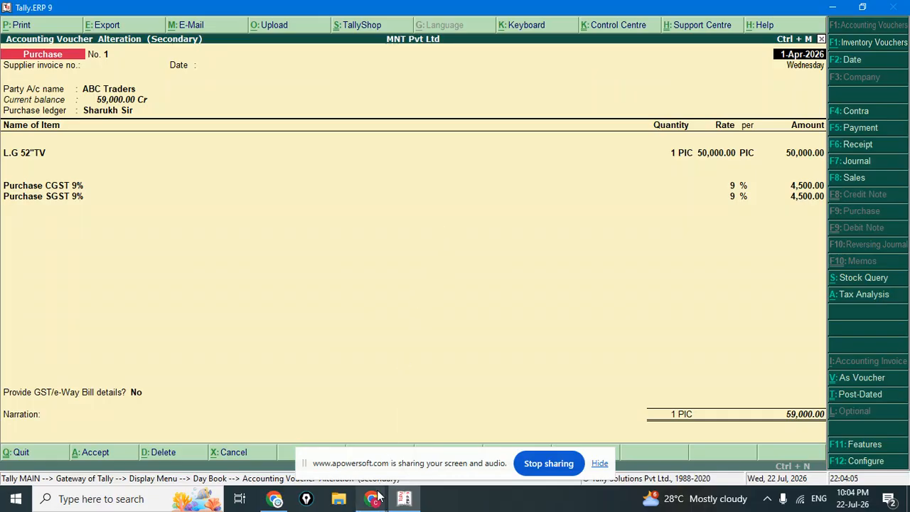
mouse_move(373, 498)
left_click(227, 437)
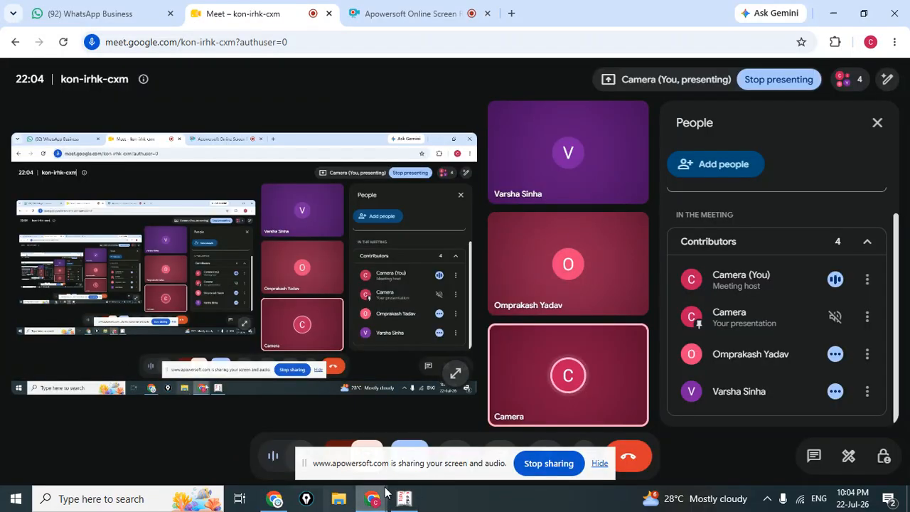
left_click(410, 503)
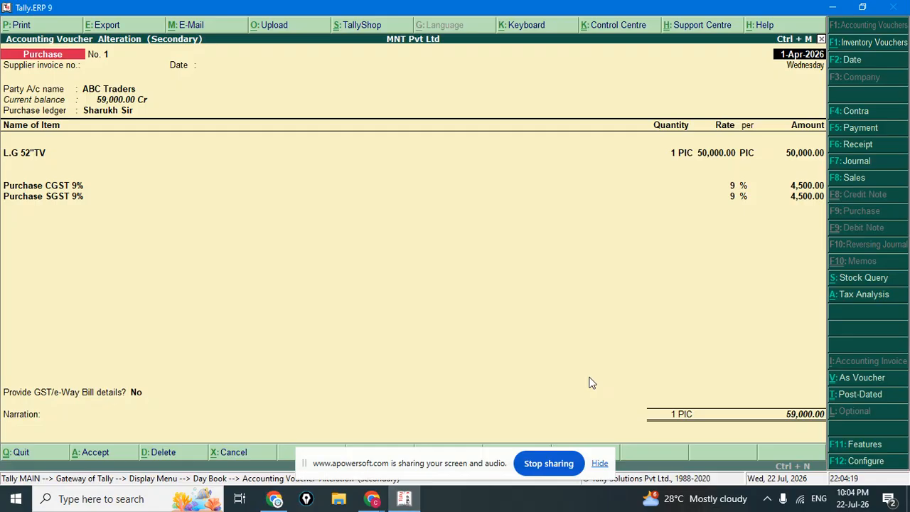
Back out of the voucher and Day Book, quit Tally, and switch to the screen recorder tab.
key("Escape")
key("y")
key("Escape")
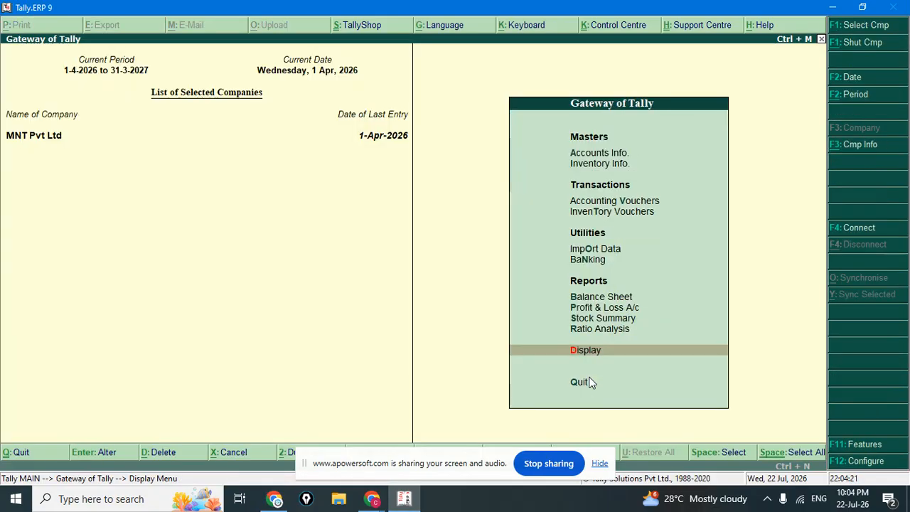
key("Escape")
key("n")
key("Escape")
key("Escape")
key("Escape")
key("Return")
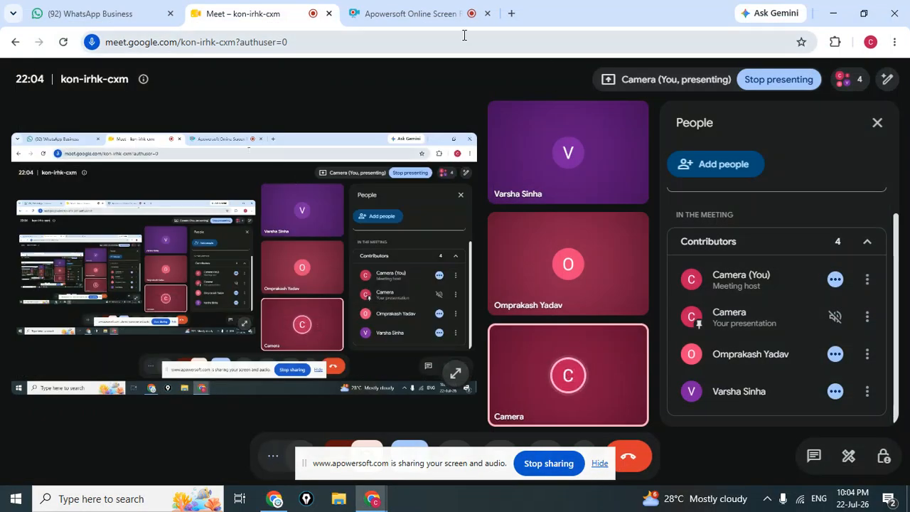
left_click(445, 9)
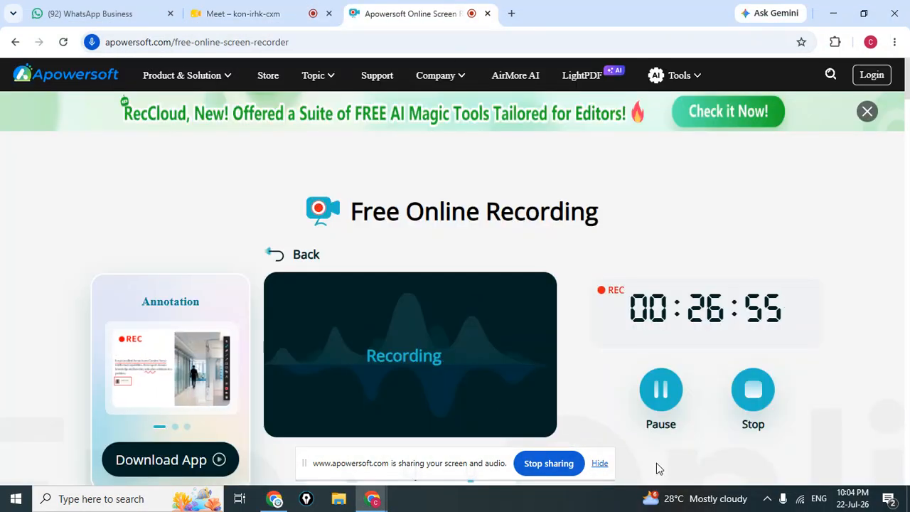